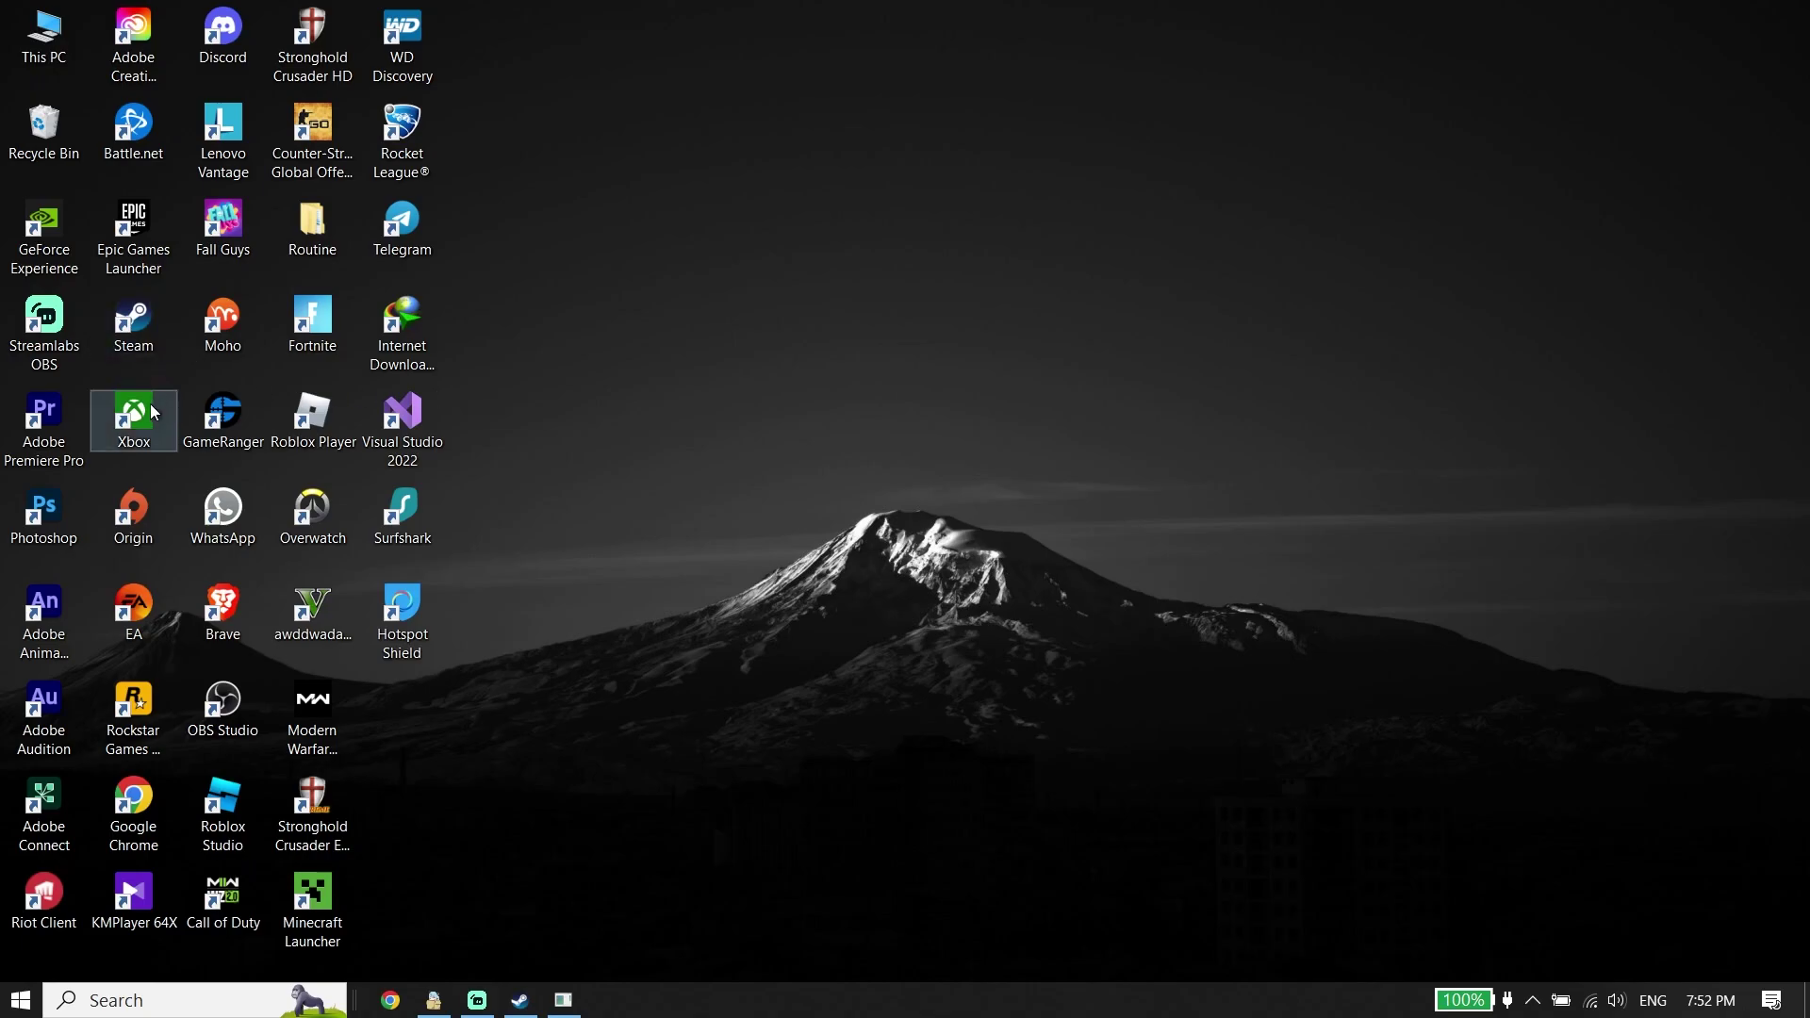
# View the Installed Files options in the Steam properties of Counter-Strike: Global Offensive, including integrity verification, and close Steam's window.
pyautogui.click(528, 1009)
pyautogui.moveTo(236, 60)
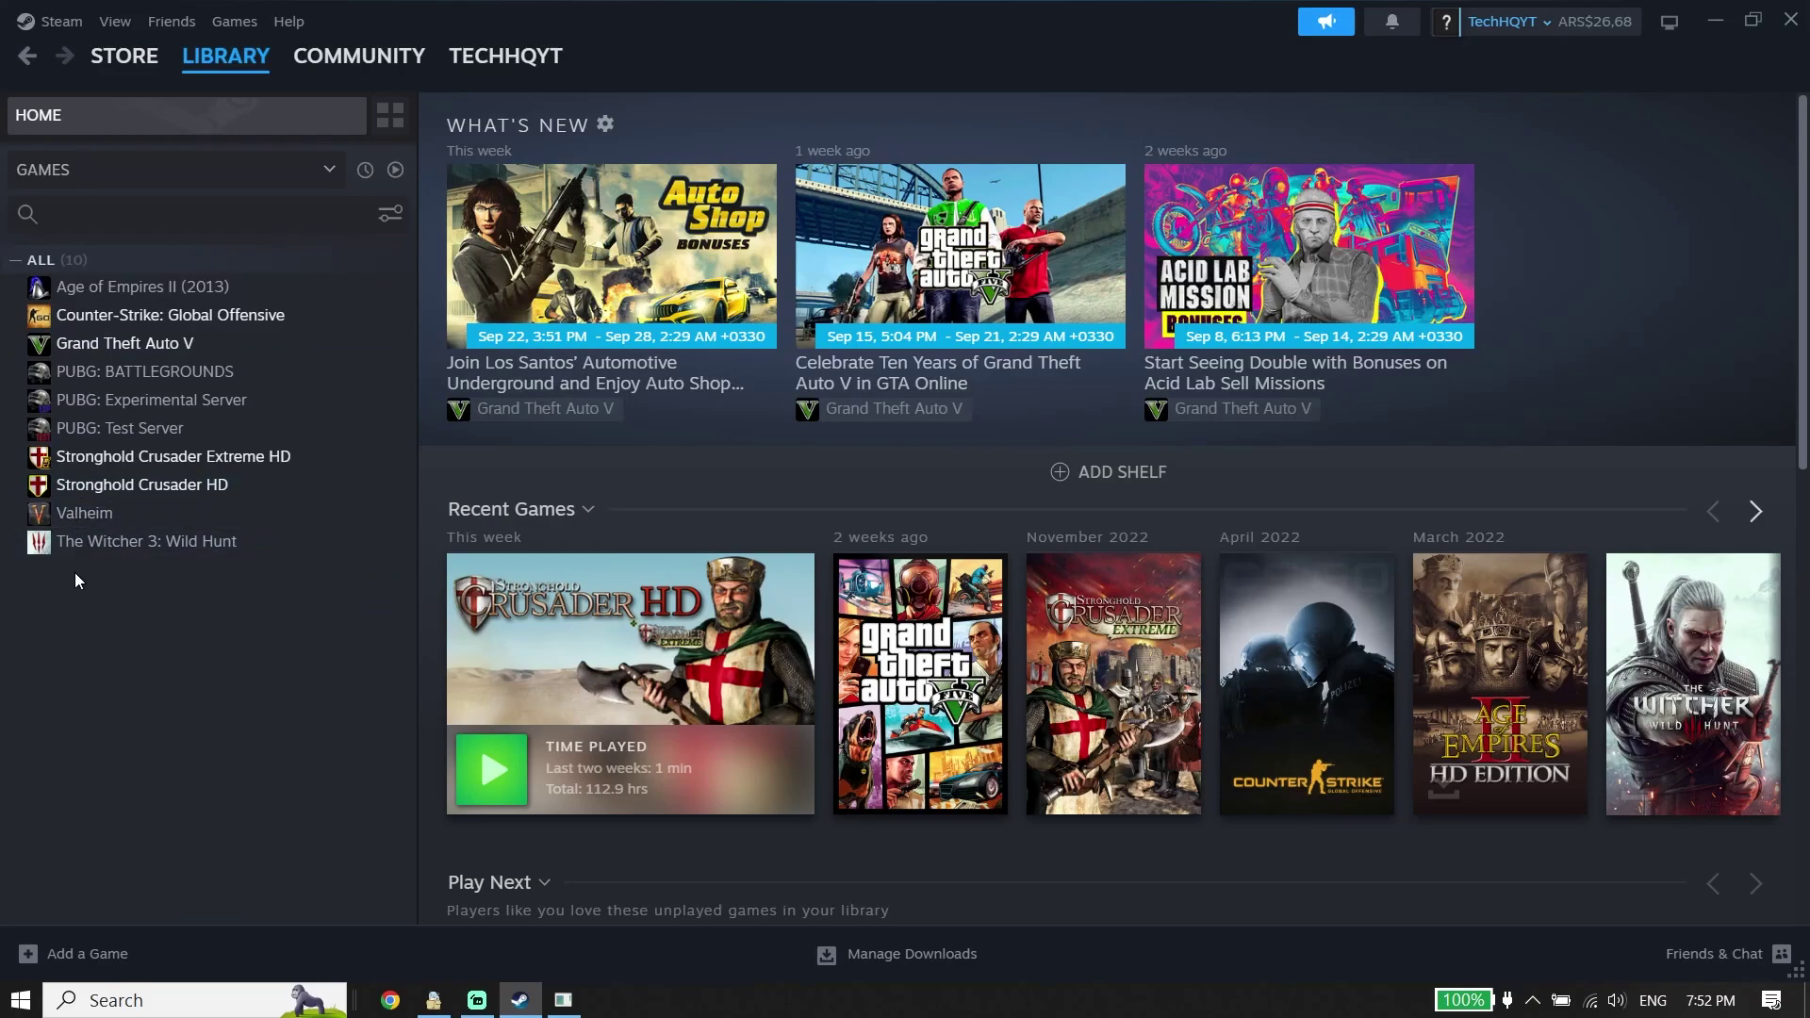
pyautogui.rightClick(110, 322)
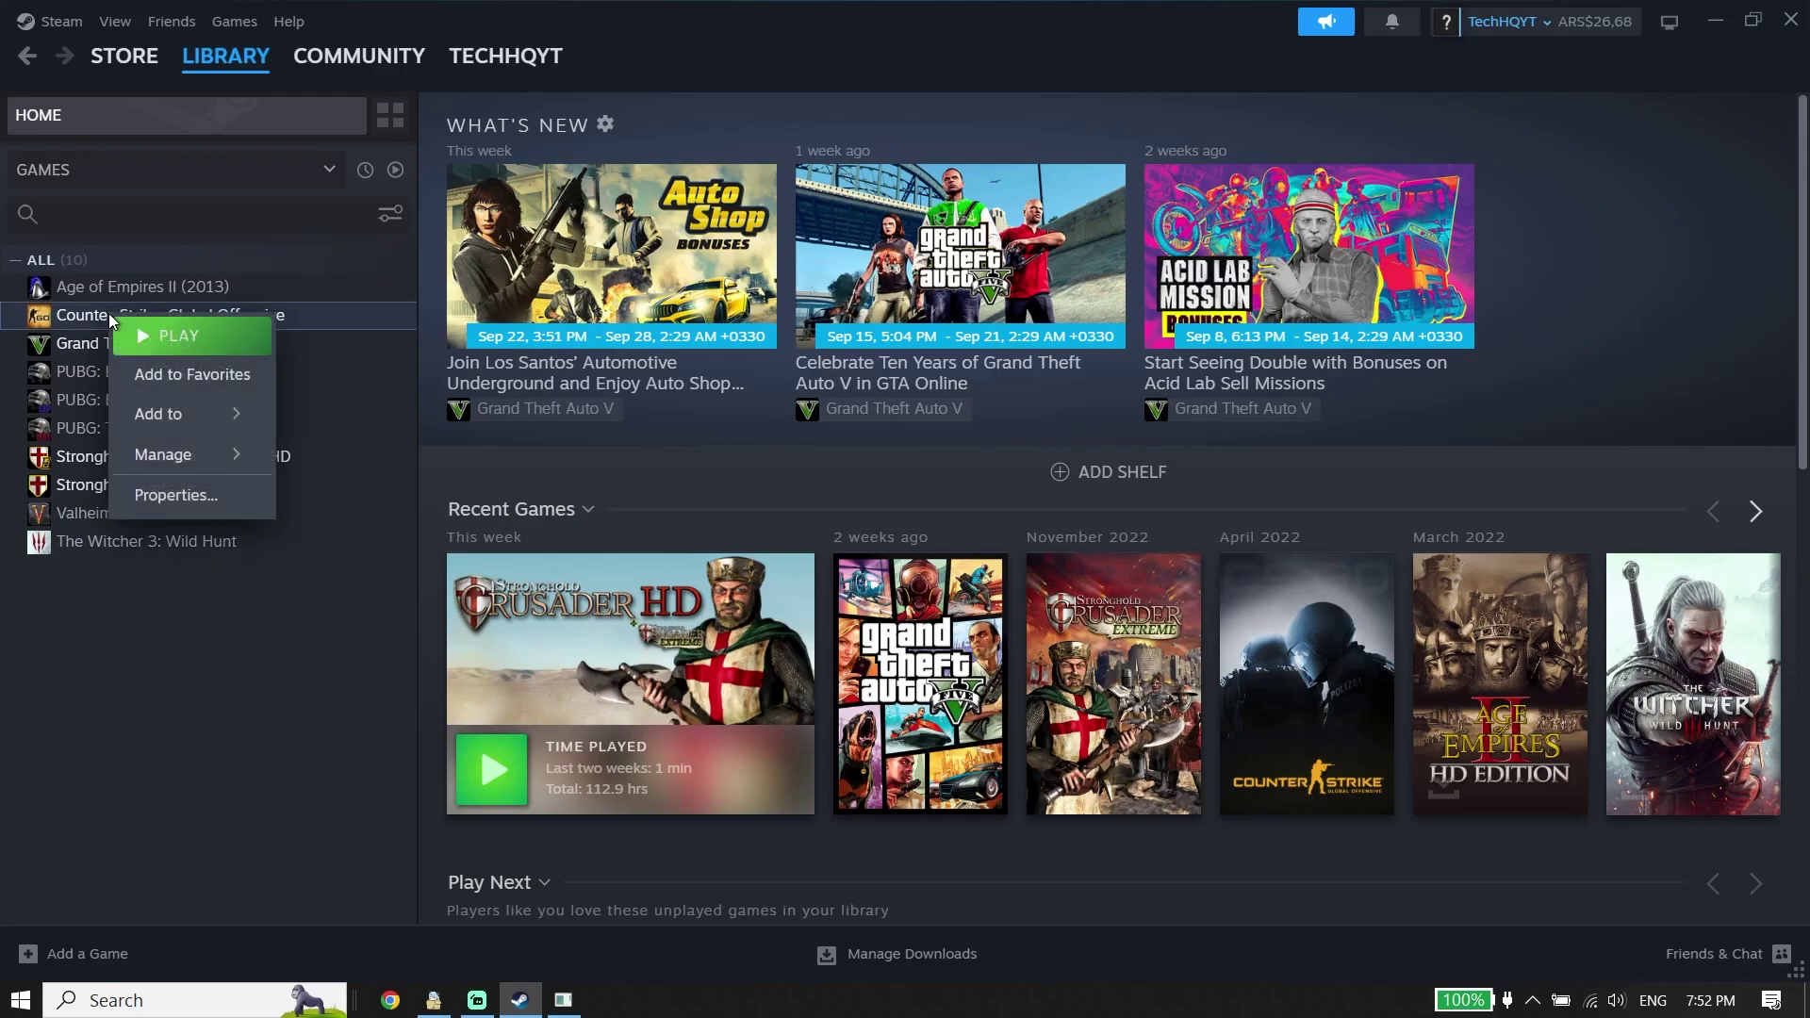
pyautogui.click(188, 497)
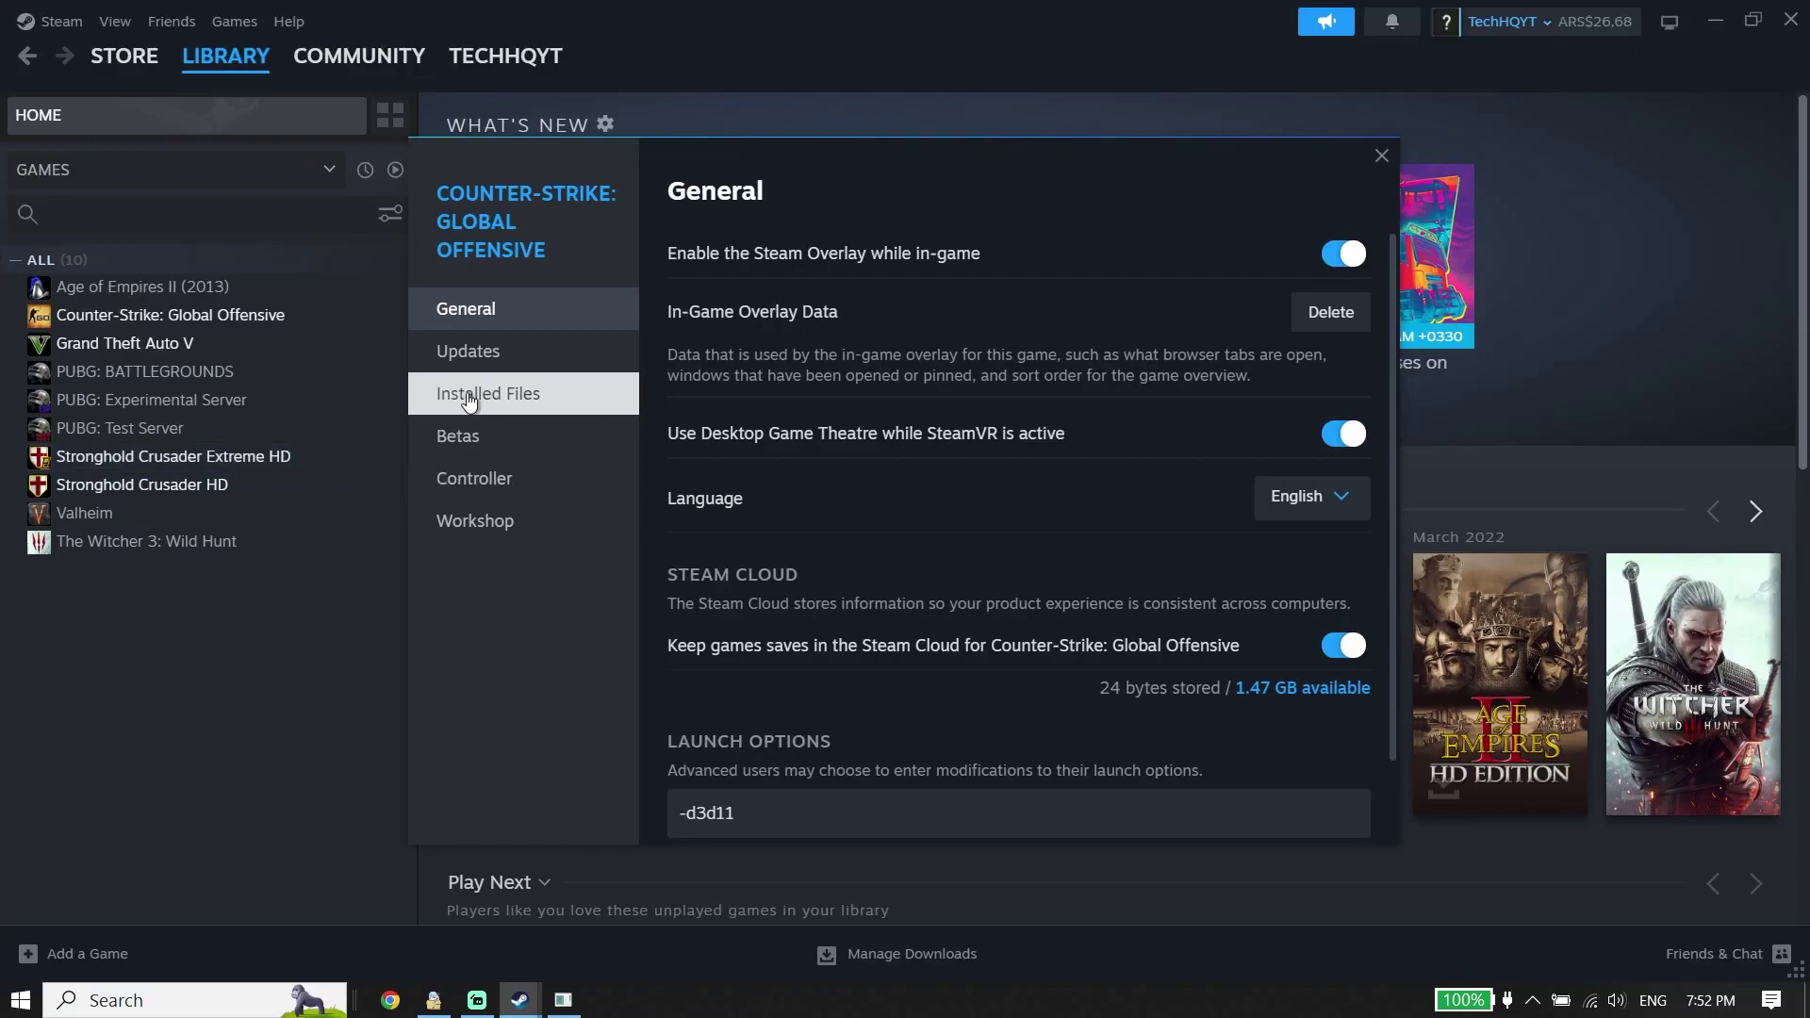
pyautogui.click(498, 400)
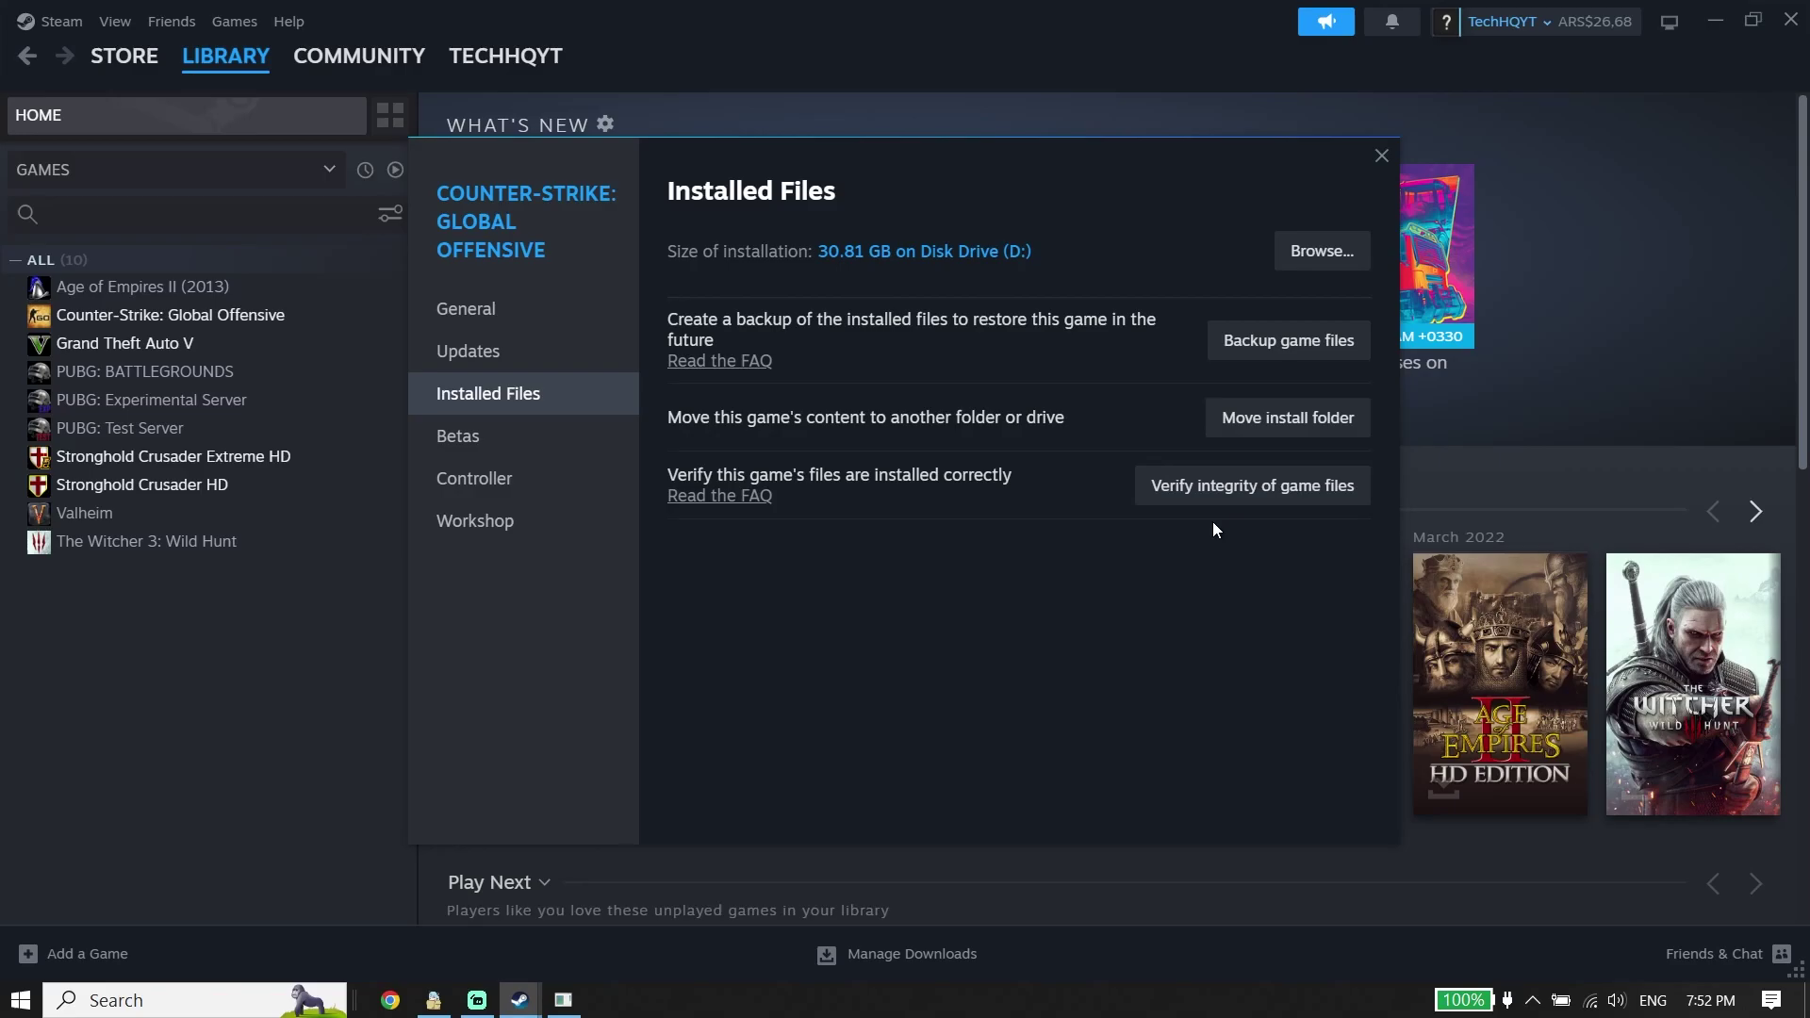
pyautogui.click(1383, 169)
pyautogui.click(1791, 20)
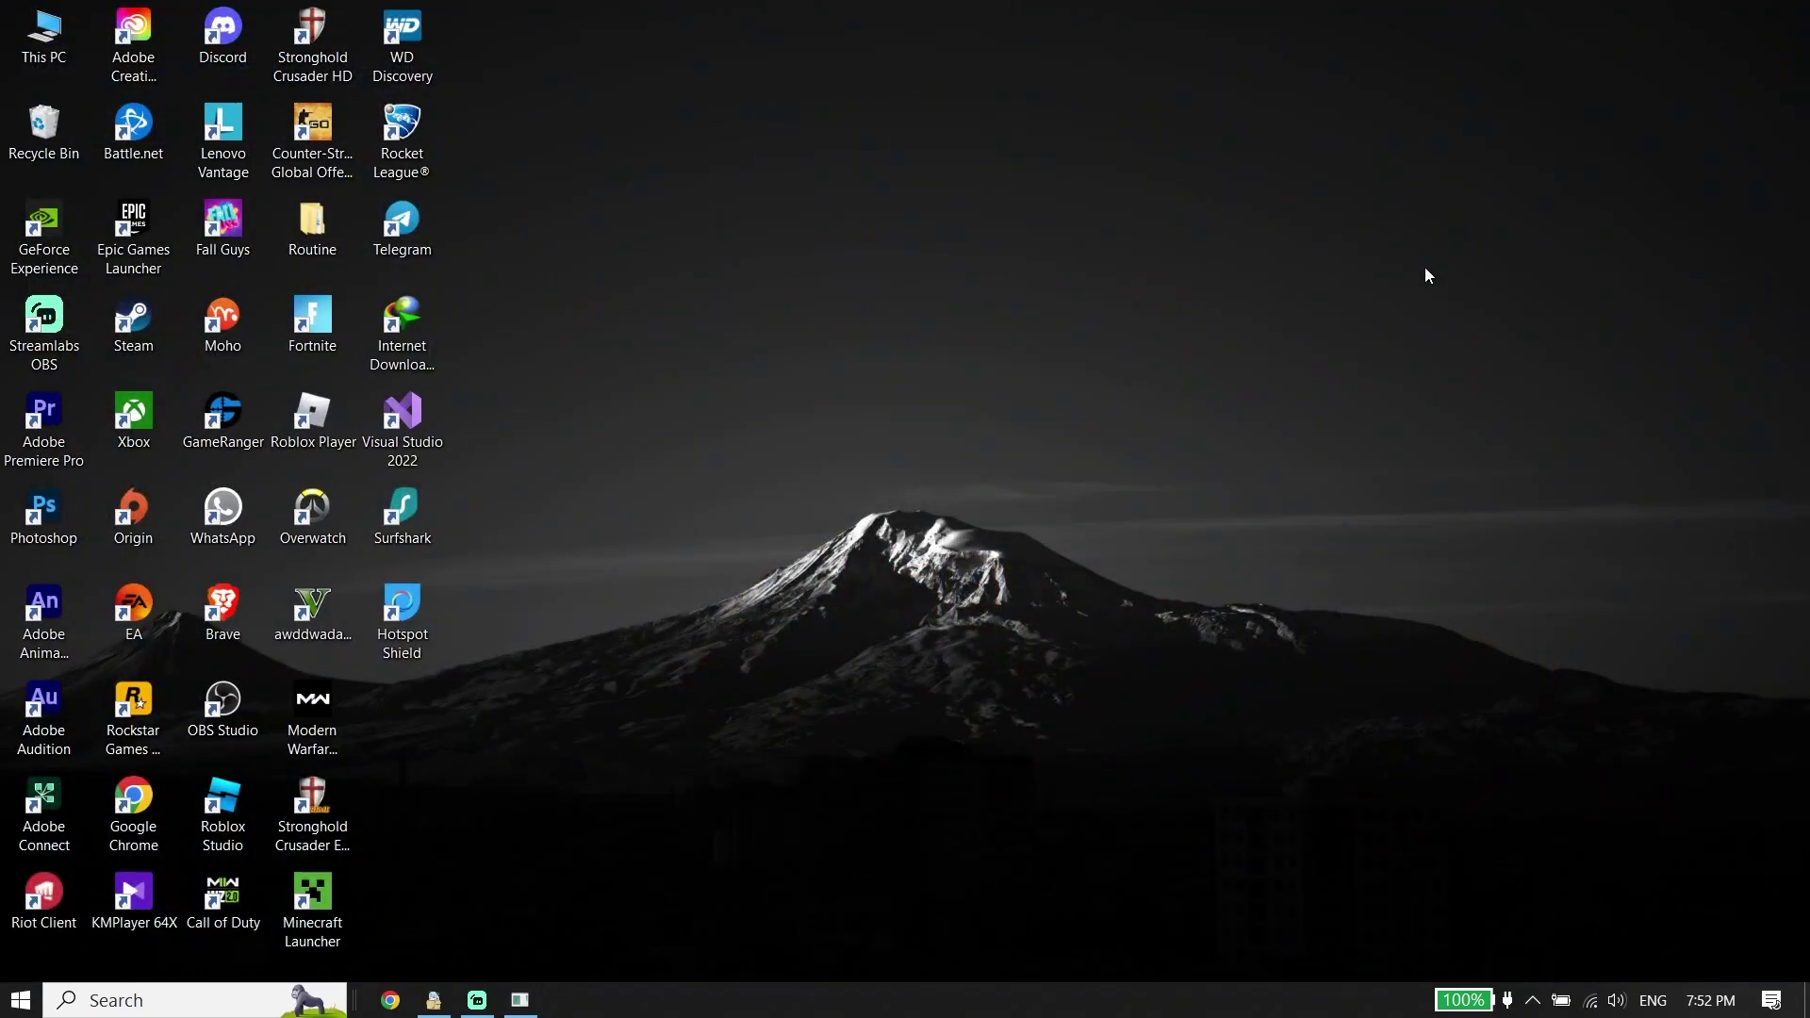
# Select Adjust for best performance in the Windows Performance Options, and close the system dialogs without applying it.
pyautogui.rightClick(48, 44)
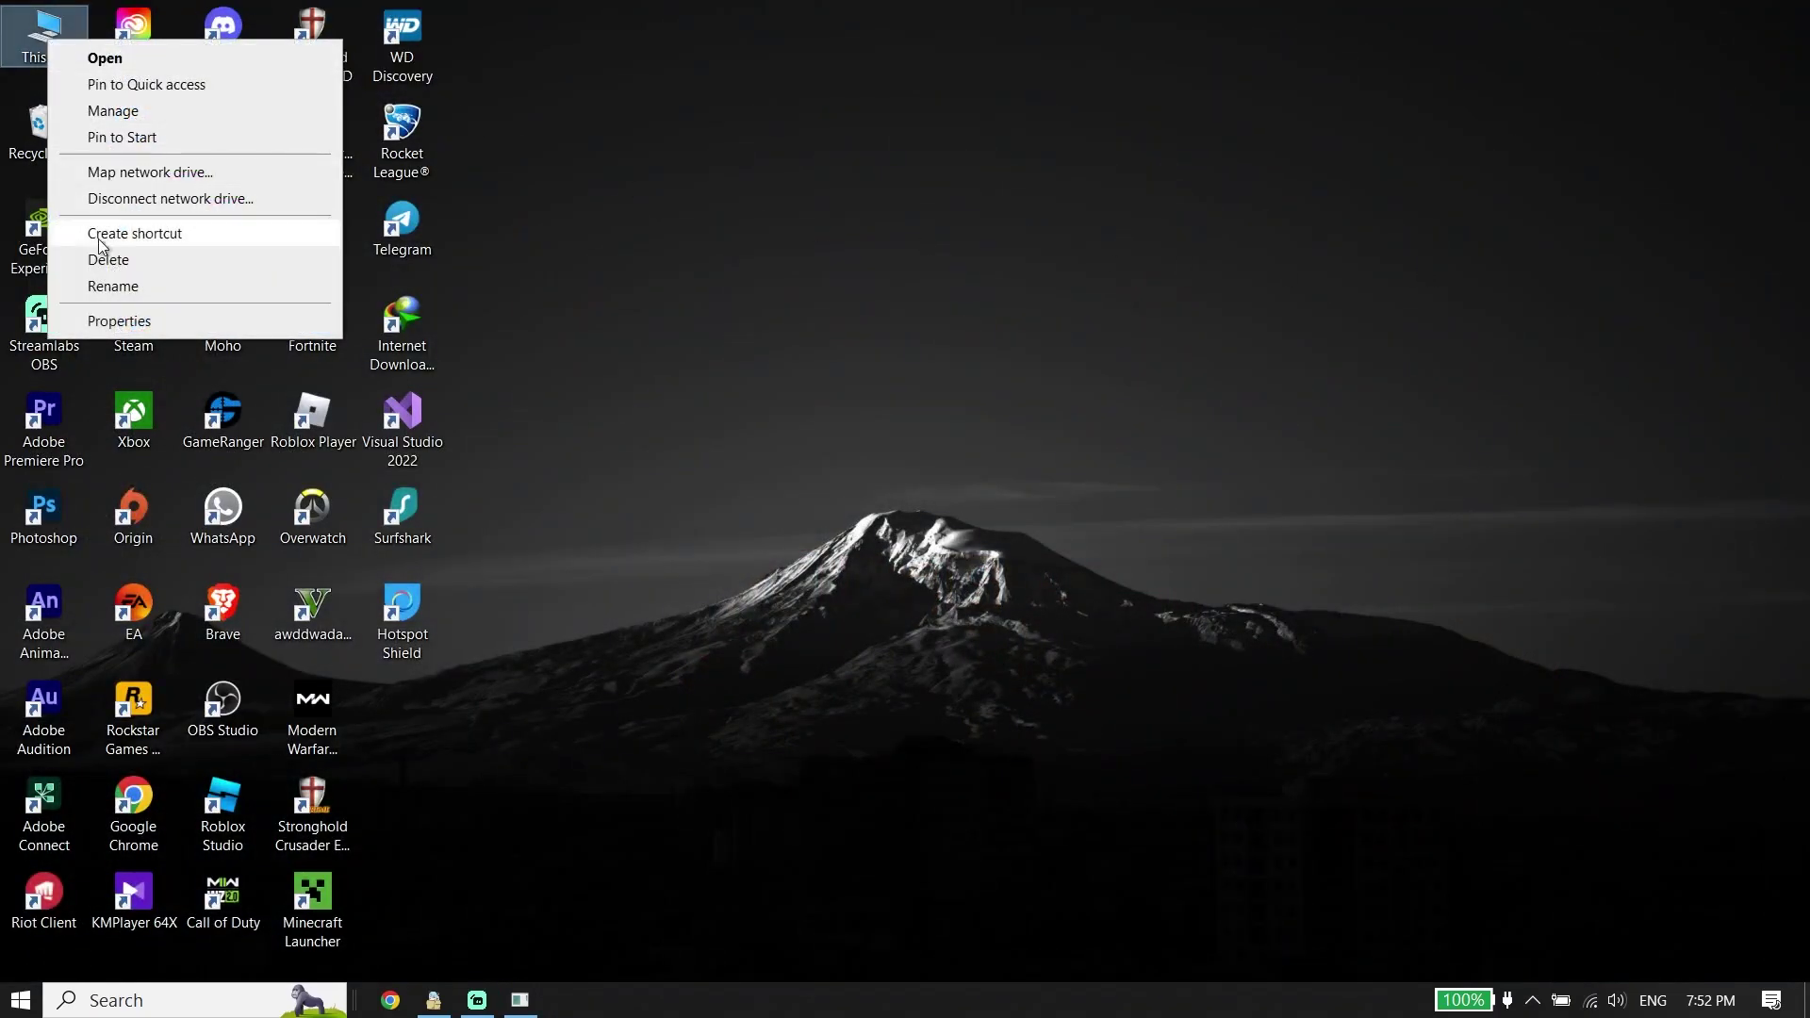
pyautogui.click(113, 321)
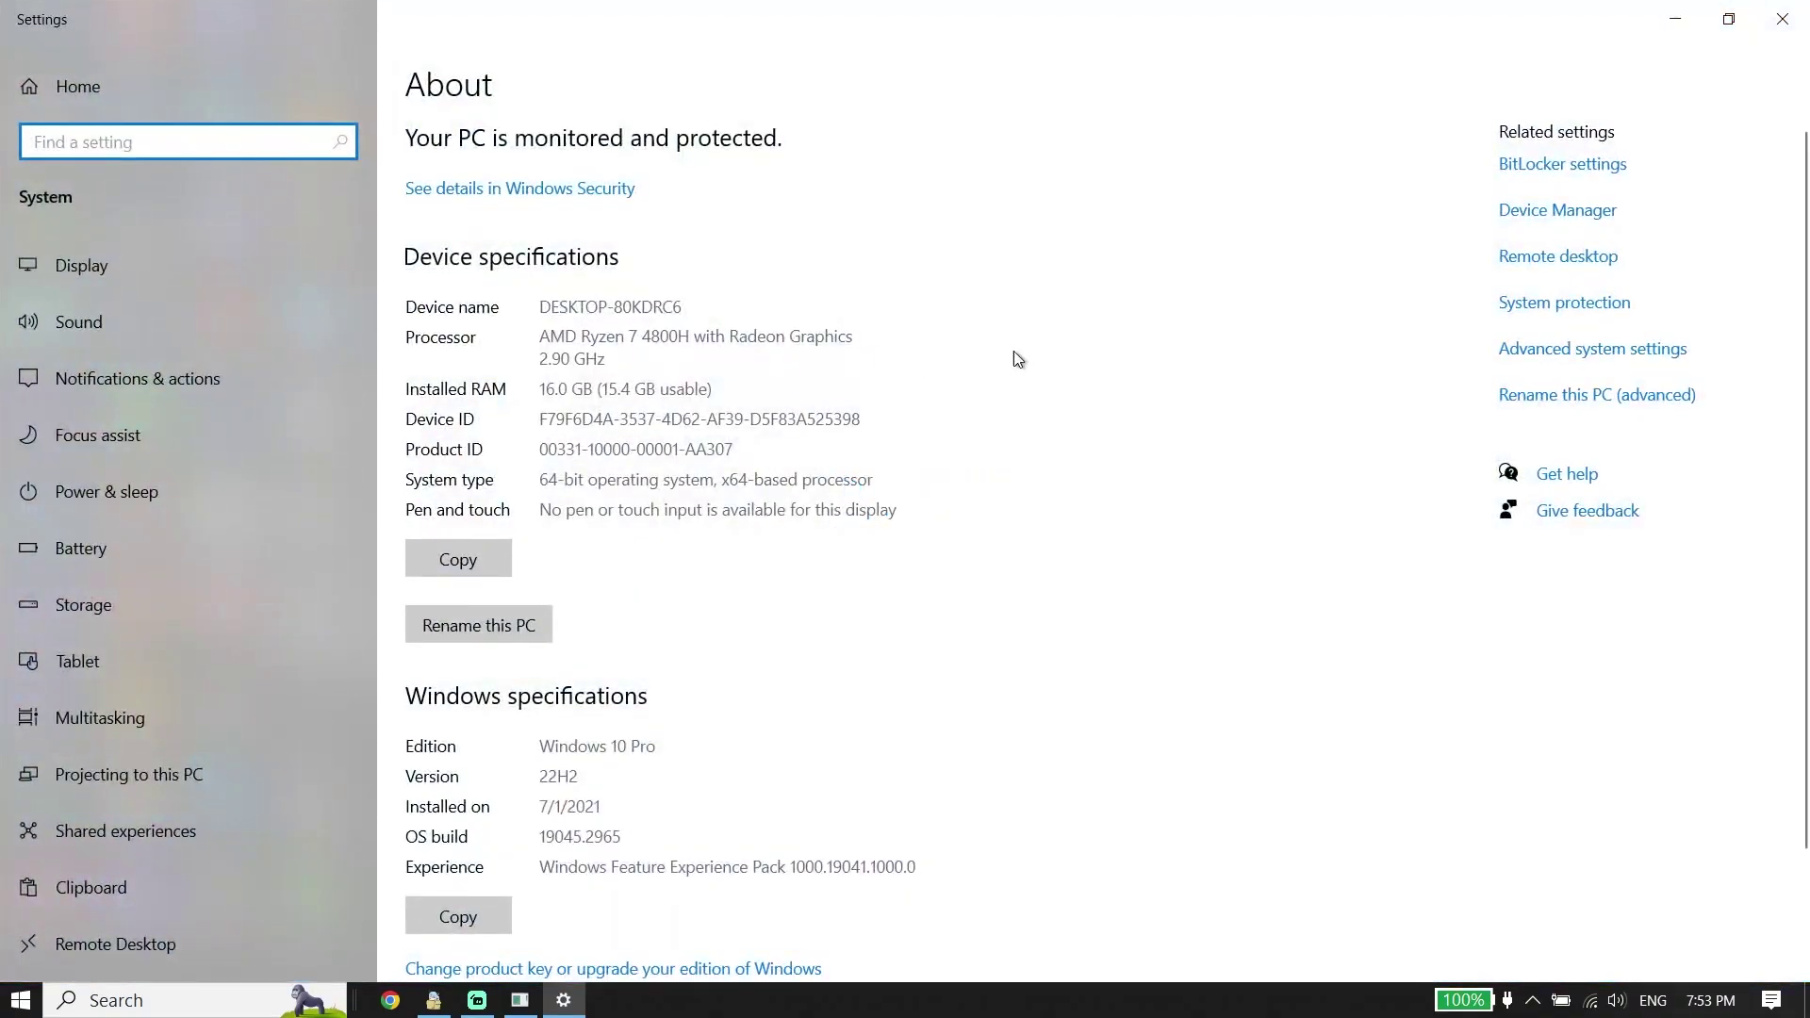
pyautogui.click(1594, 514)
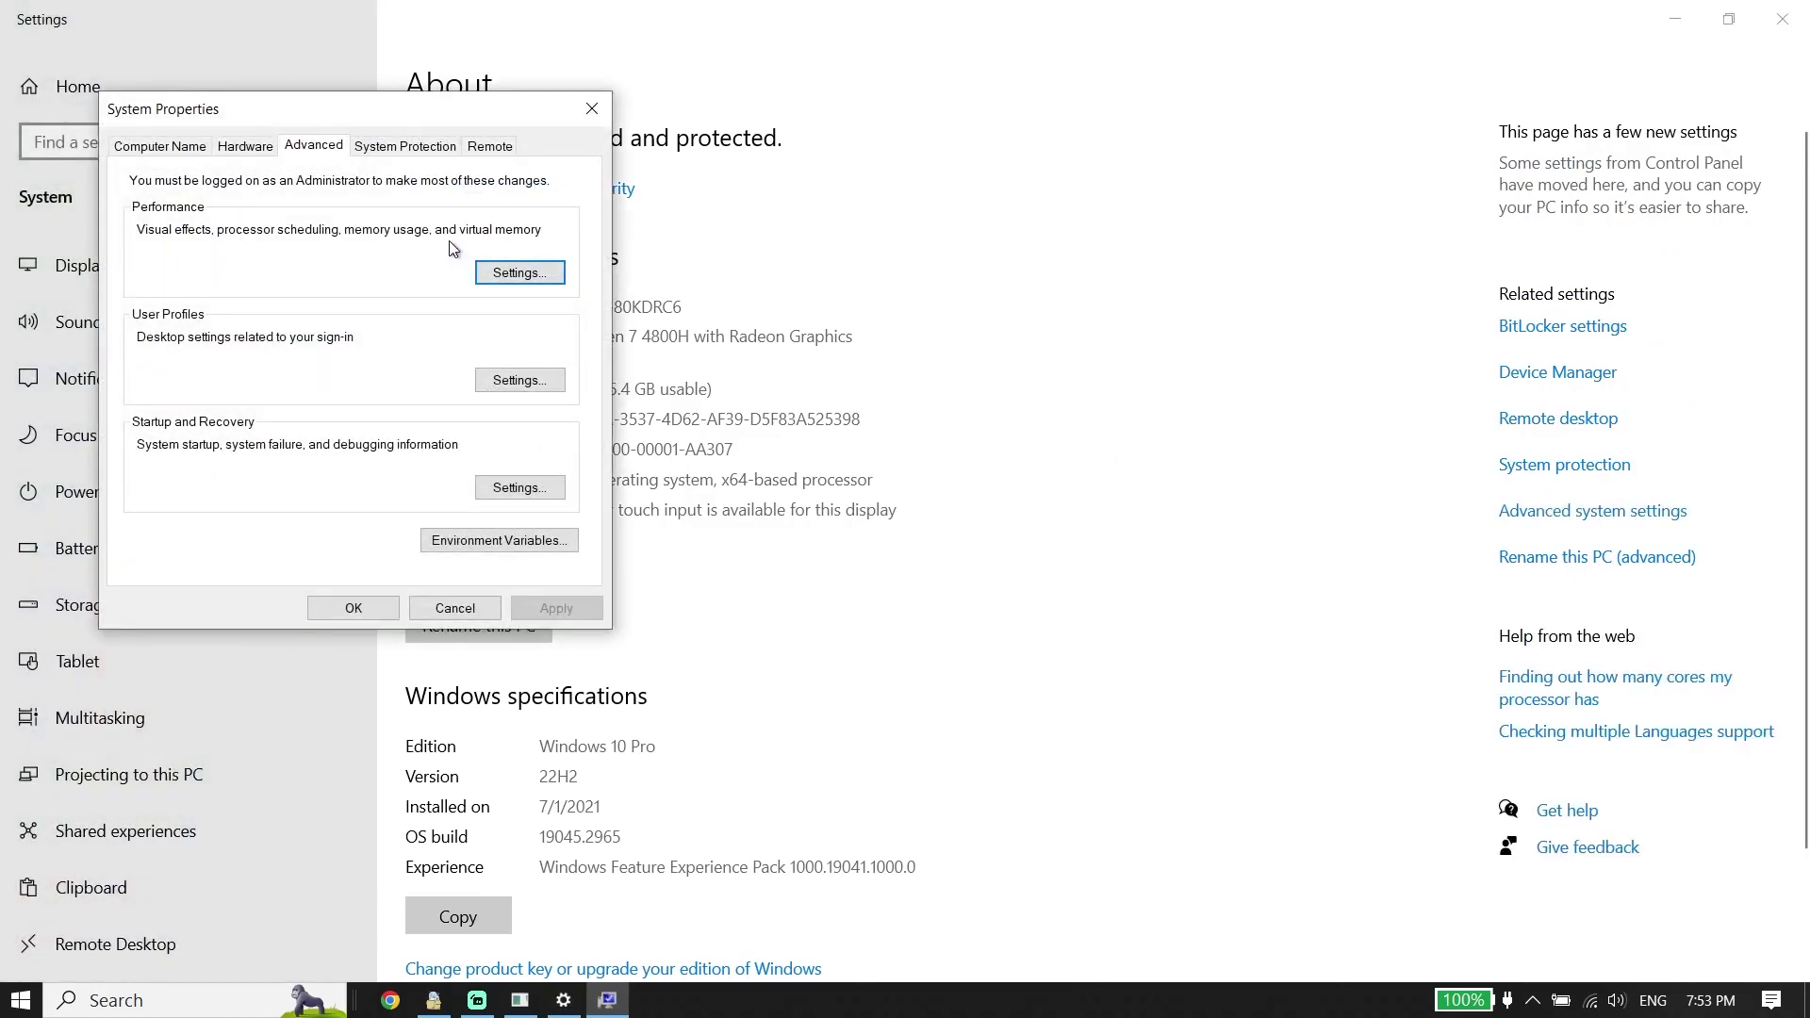
pyautogui.click(536, 282)
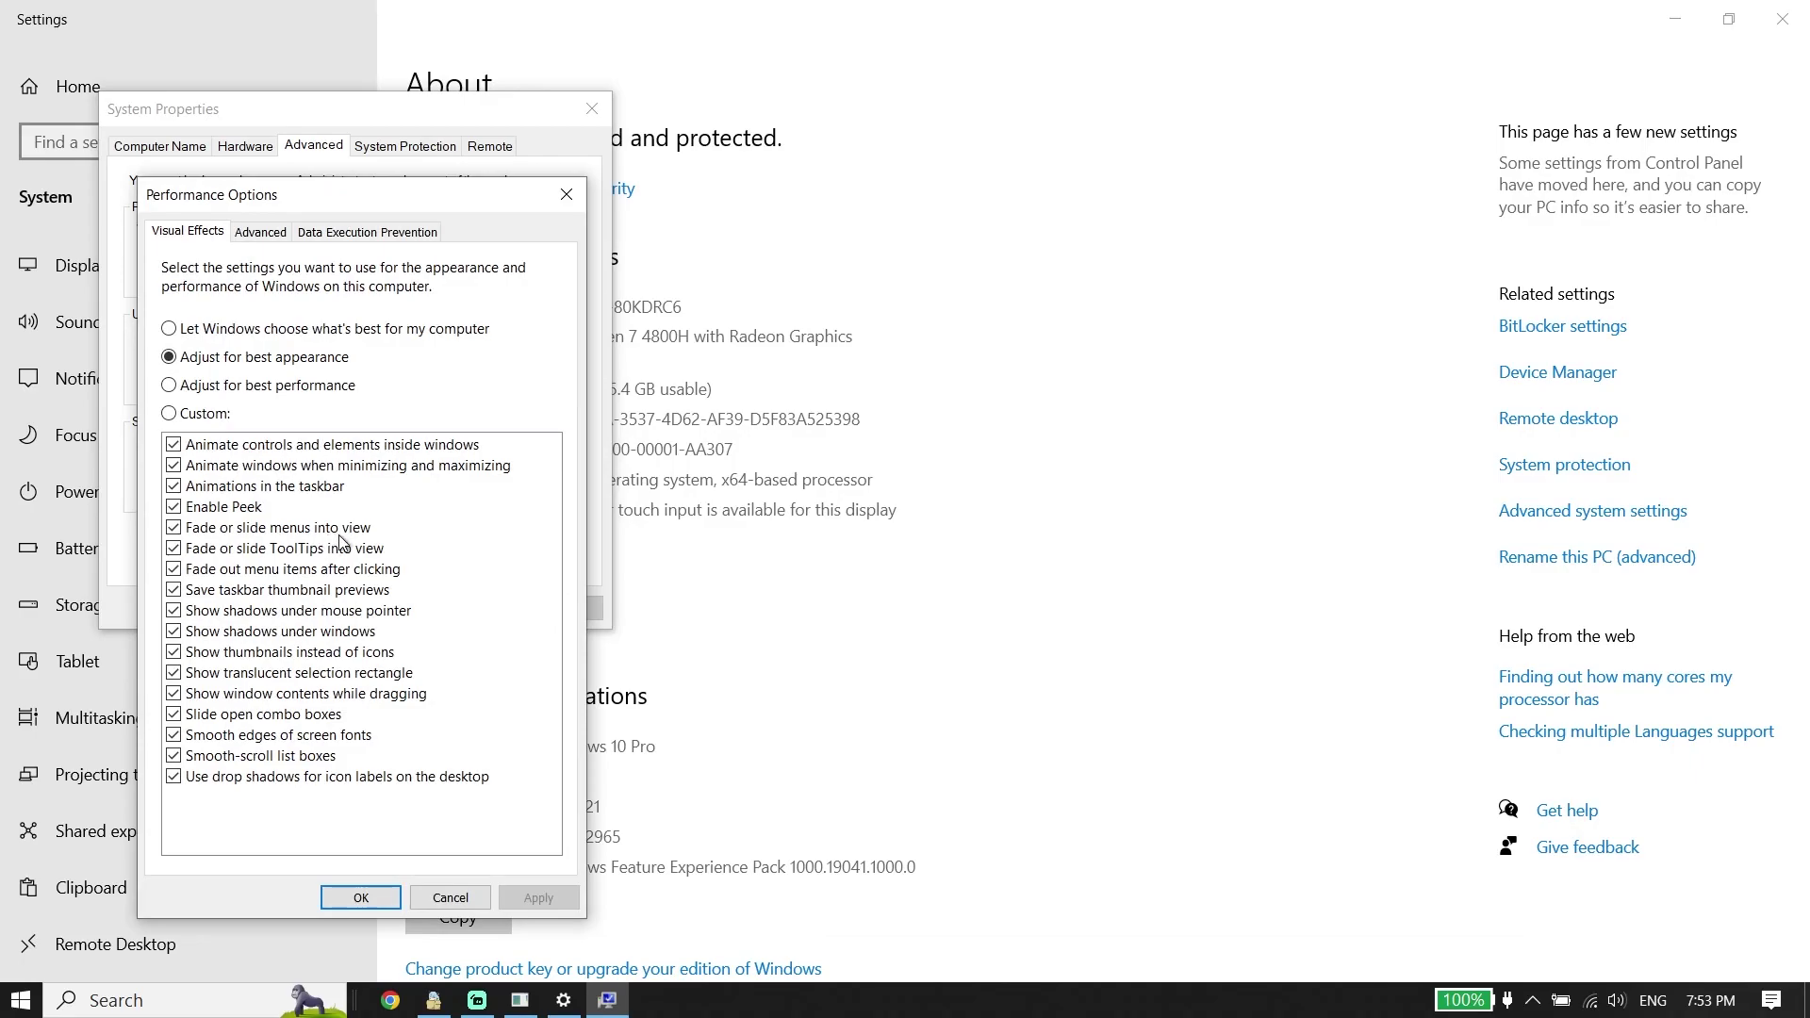
pyautogui.click(169, 385)
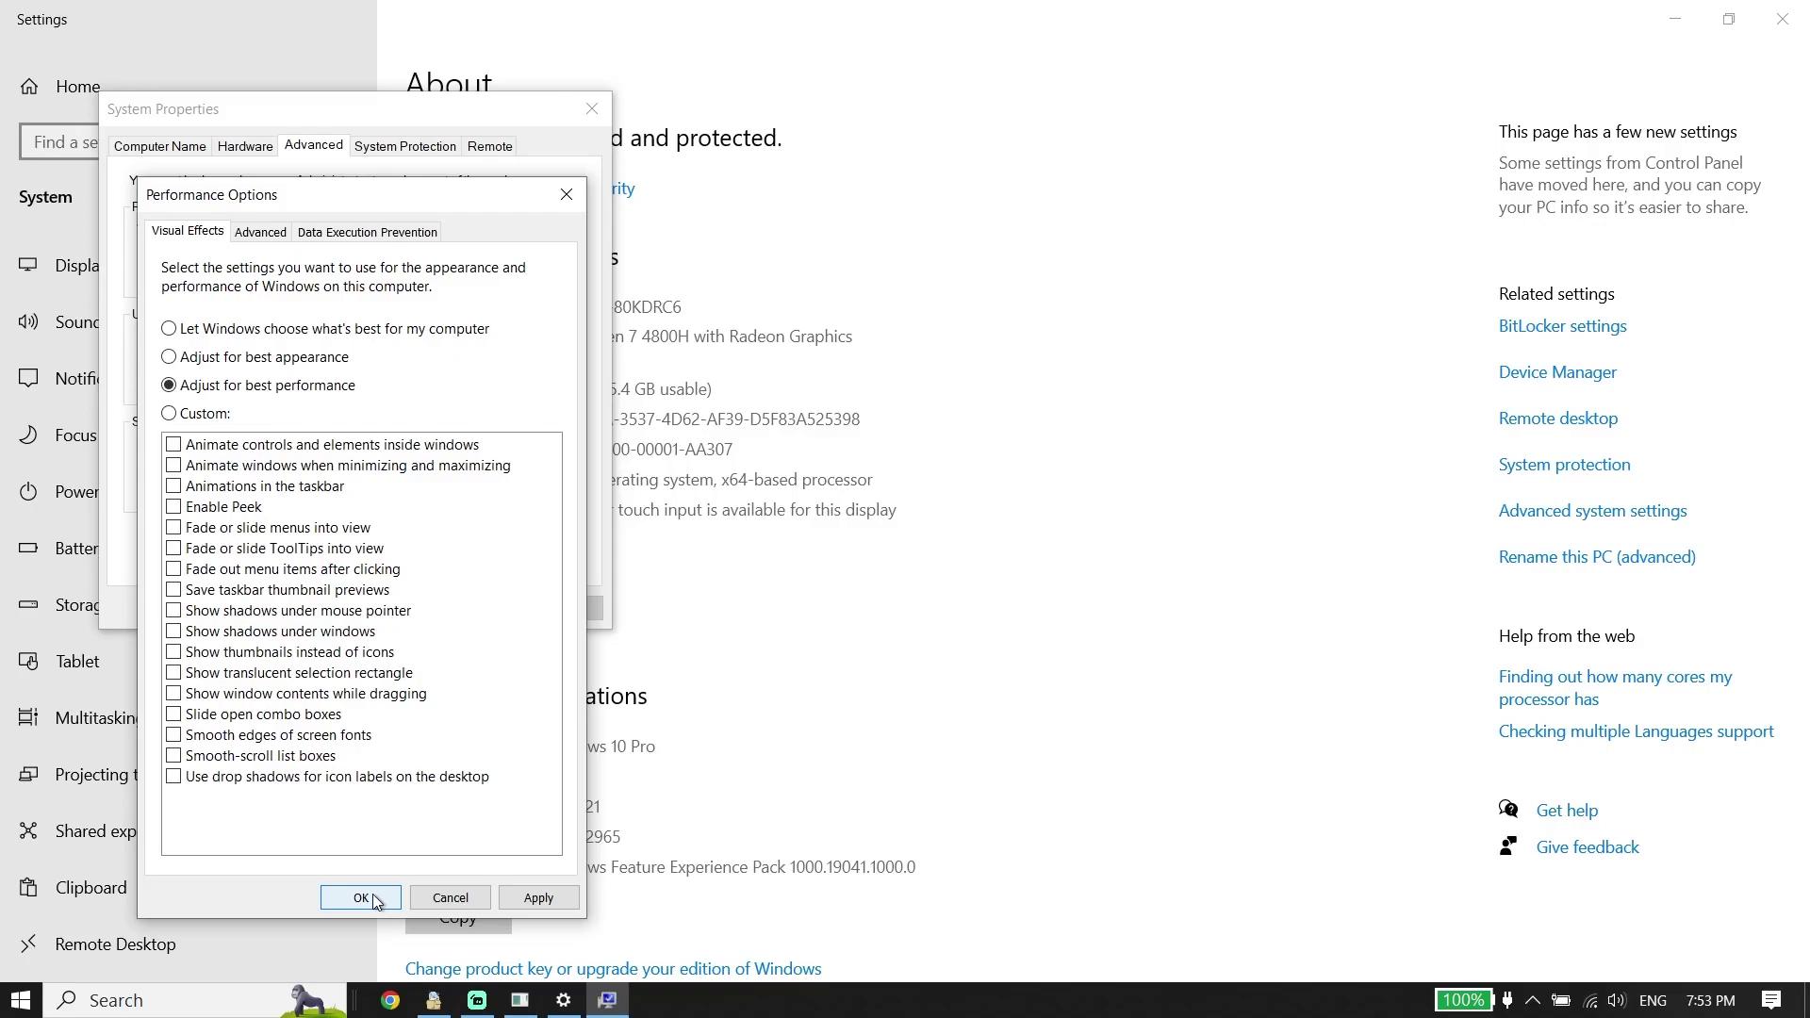
pyautogui.click(567, 194)
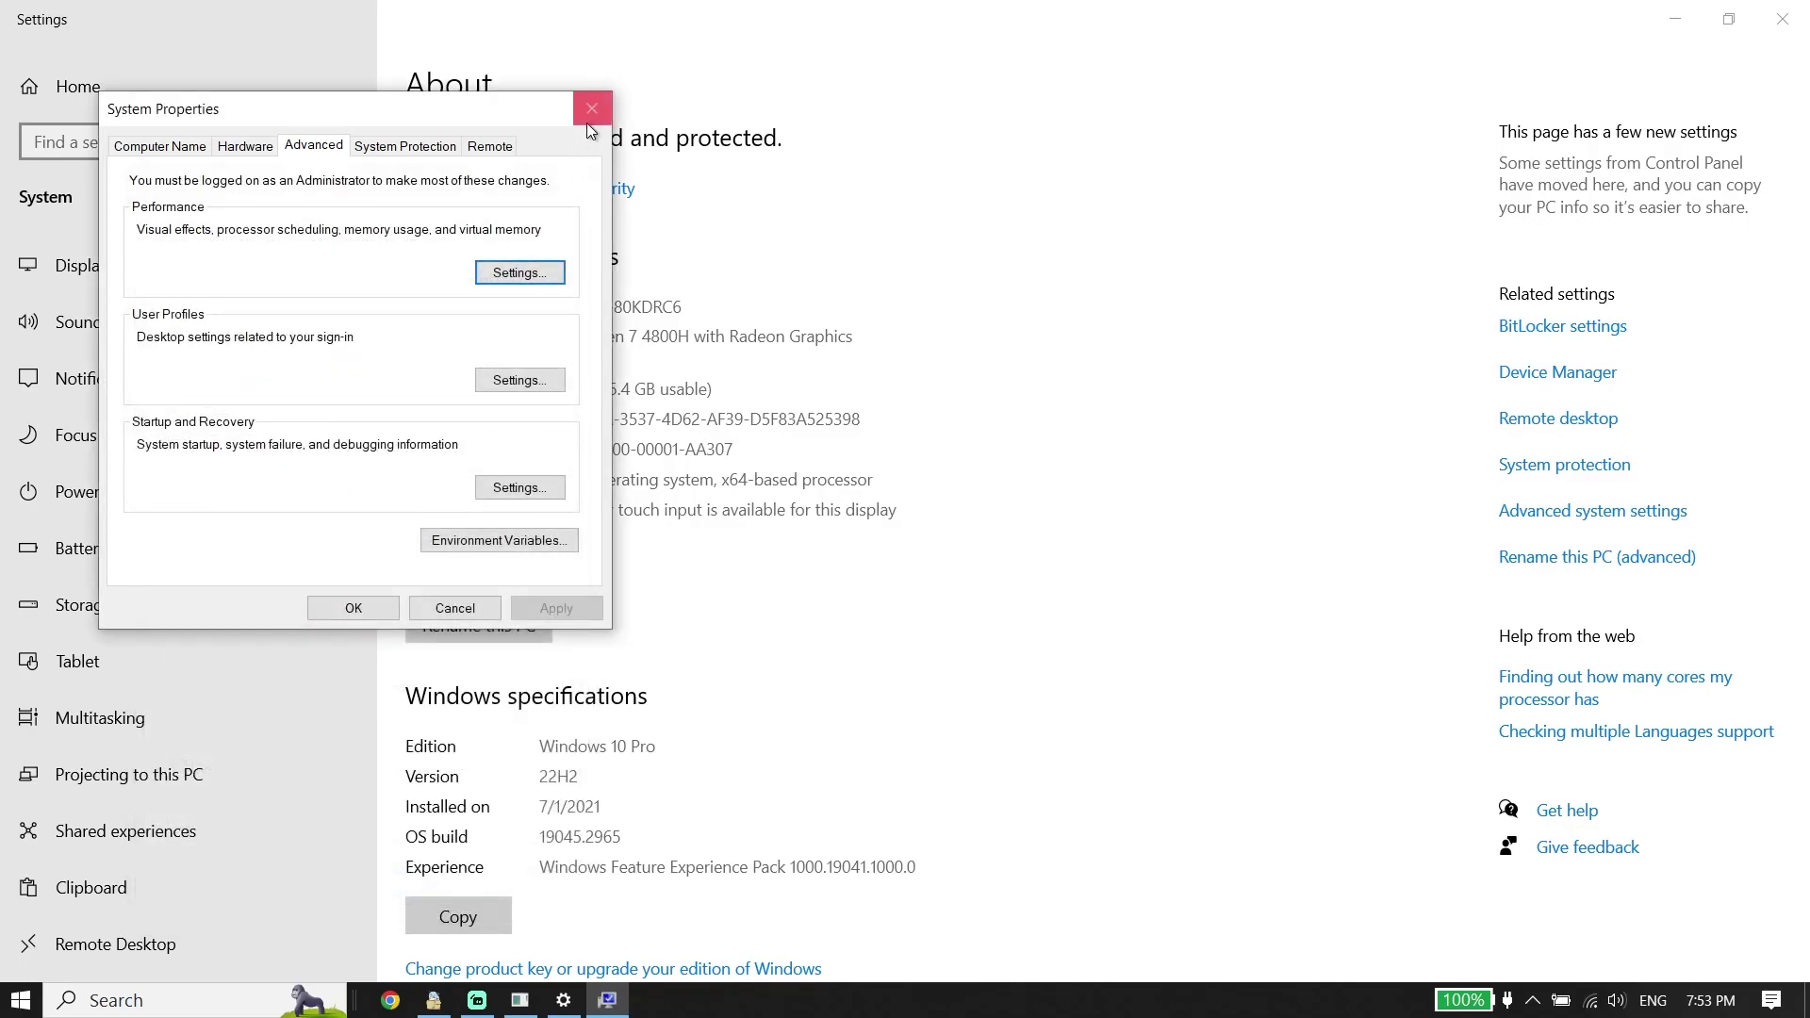
pyautogui.click(592, 108)
pyautogui.click(1782, 19)
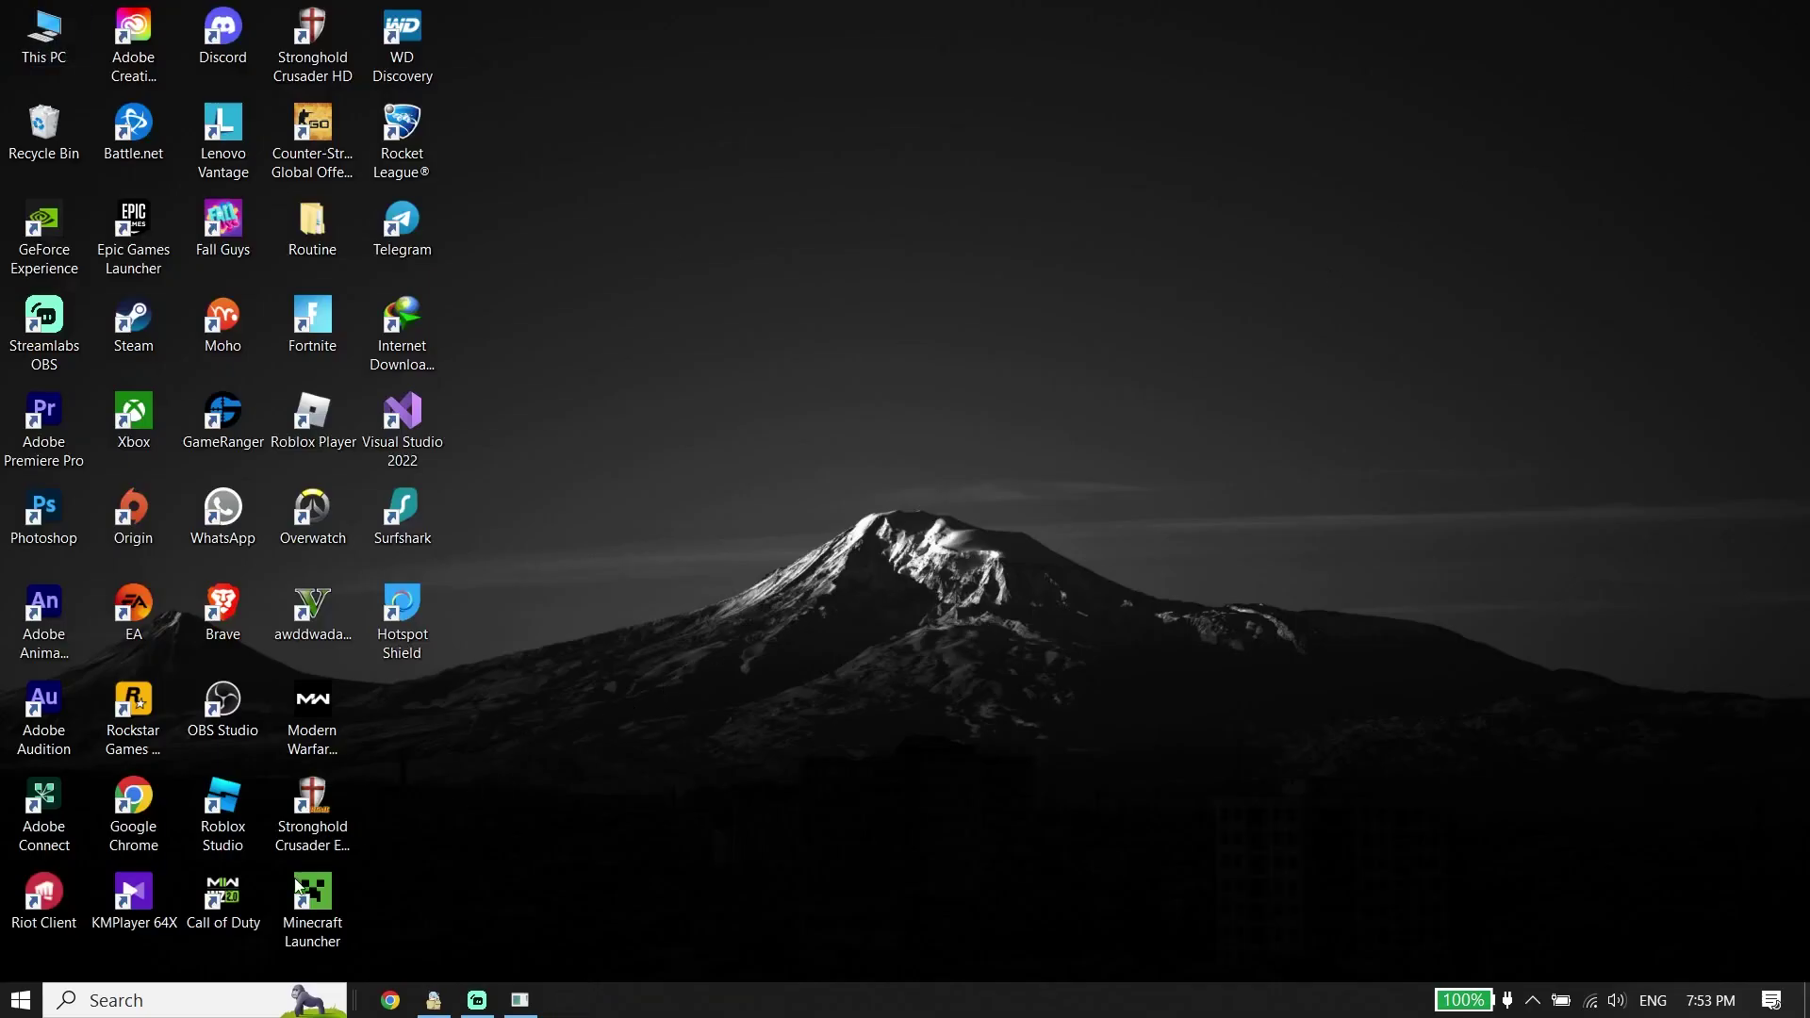
# Check the Game Mode and Xbox Game Bar switches in the Windows gaming settings, and close Settings.
pyautogui.click(142, 1001)
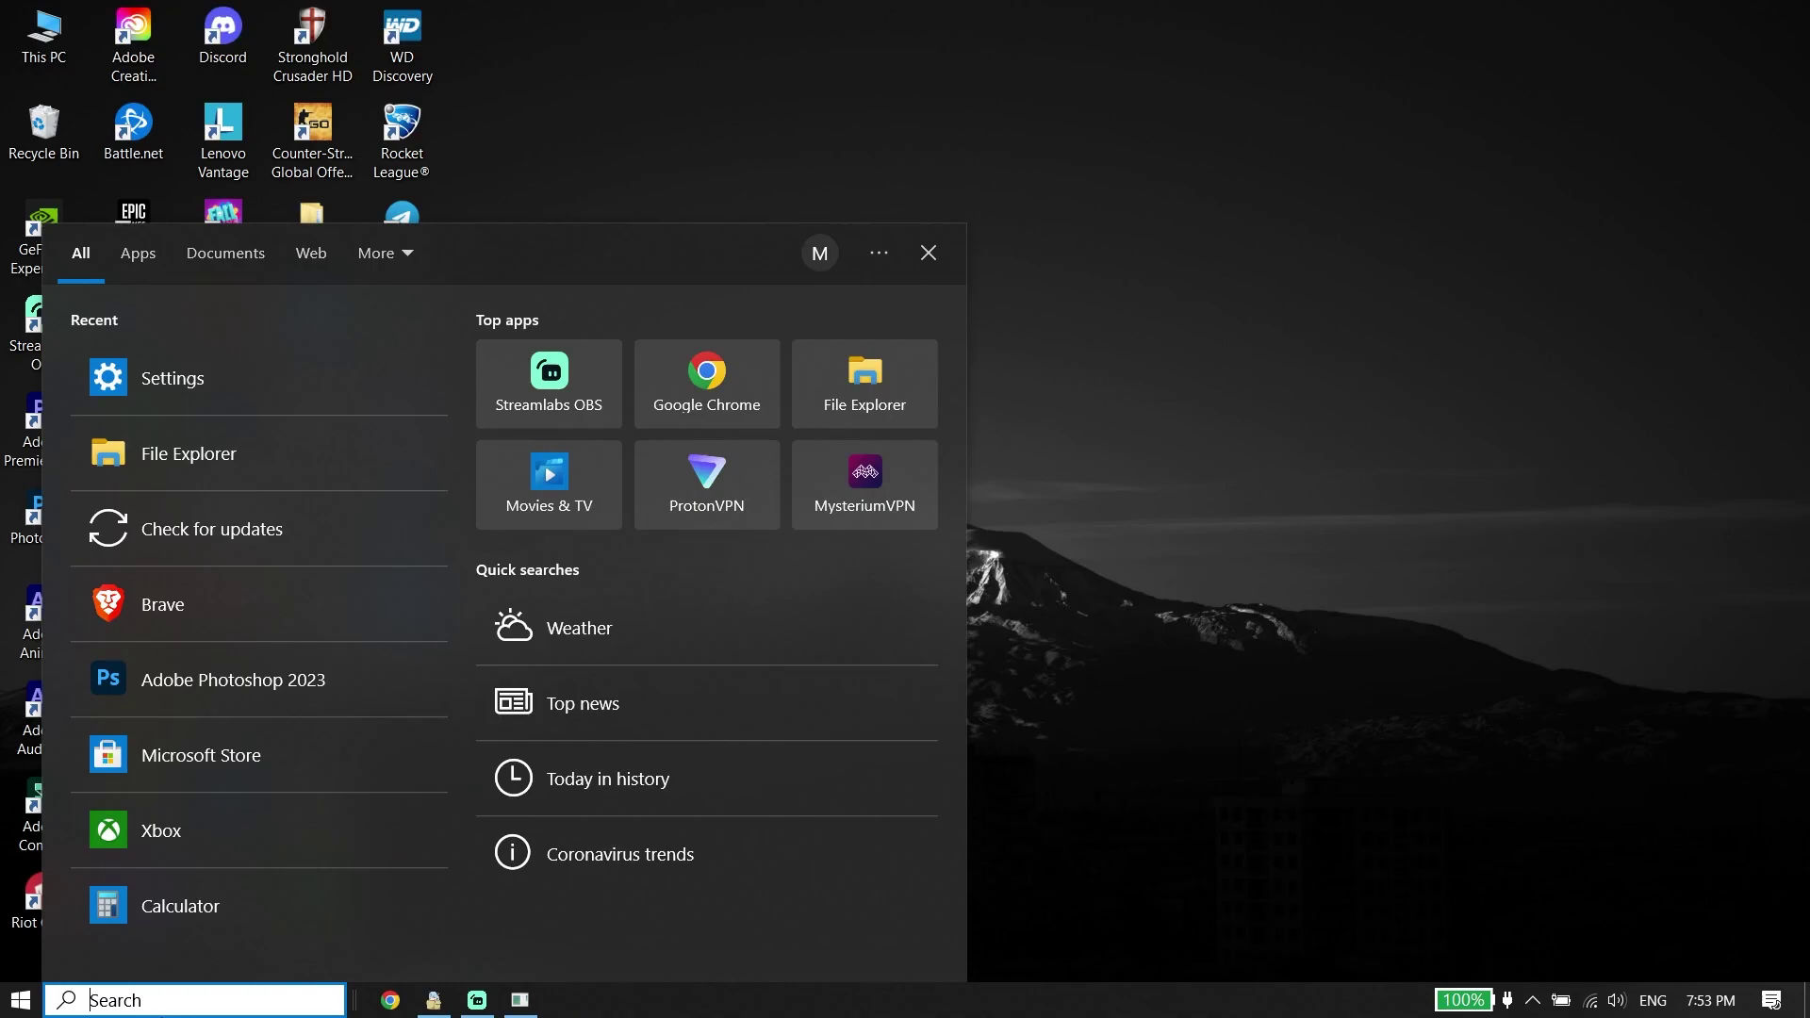
pyautogui.write('se')
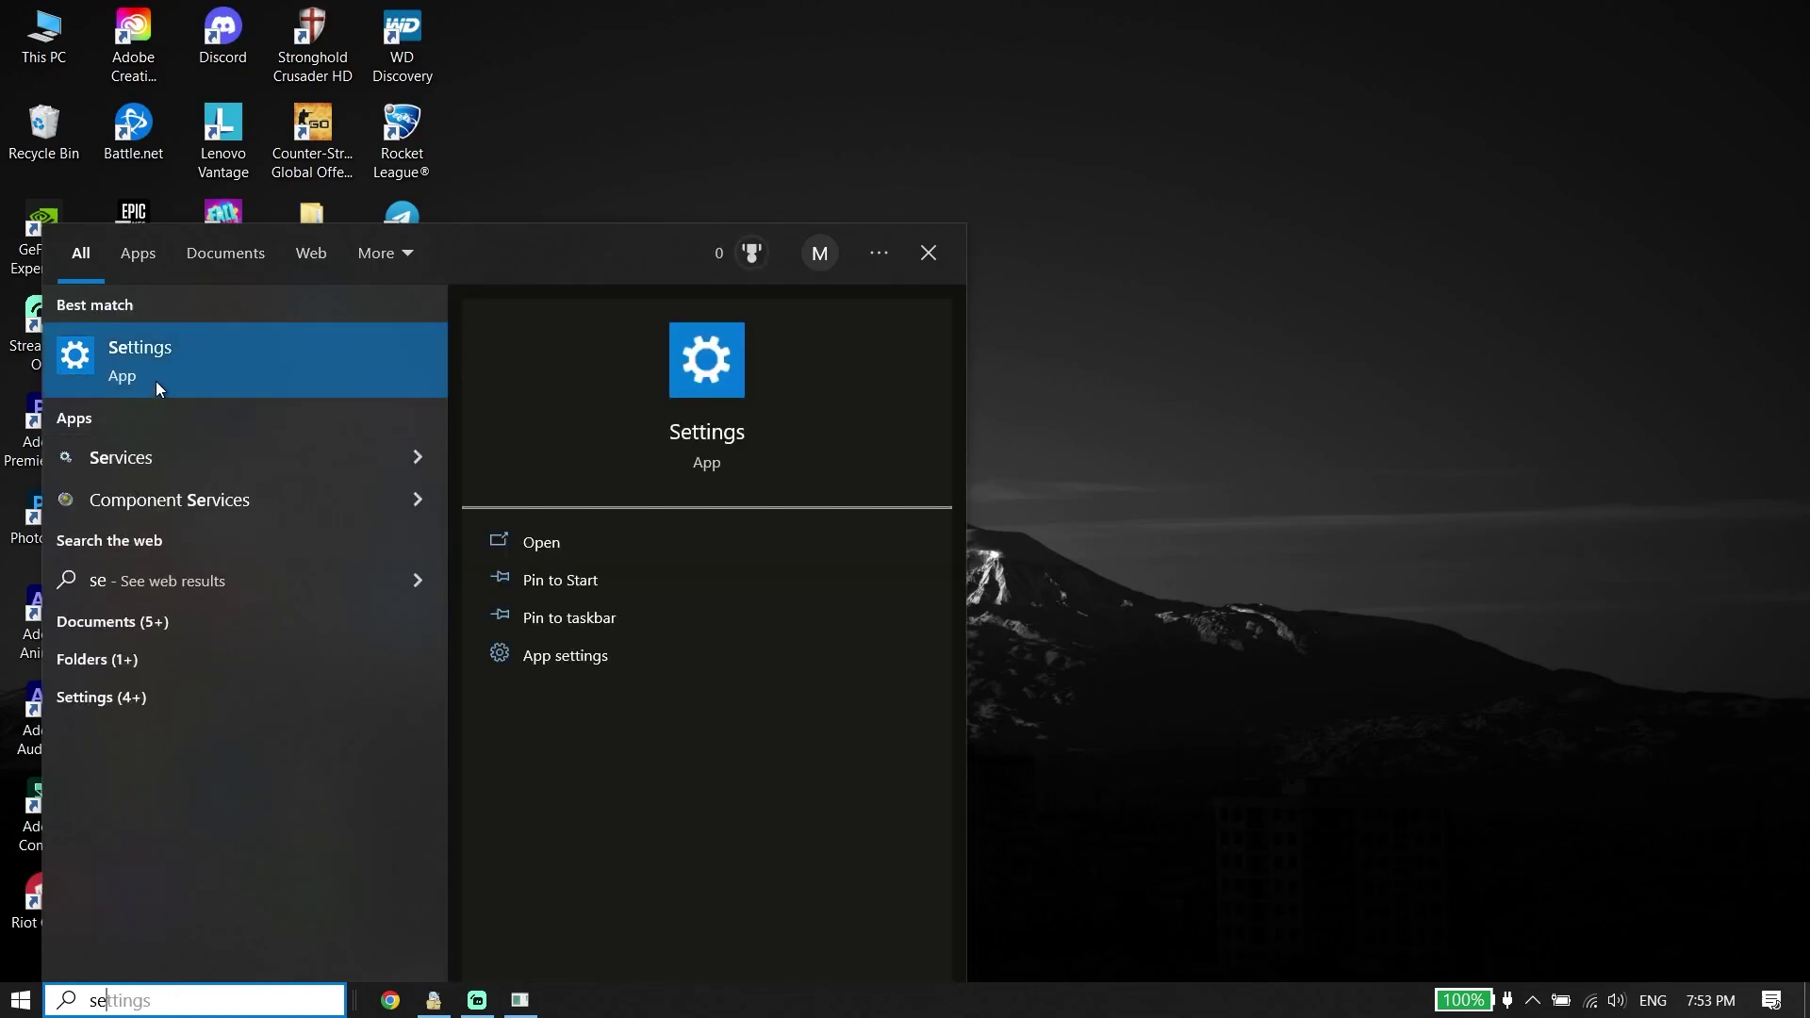
pyautogui.click(188, 377)
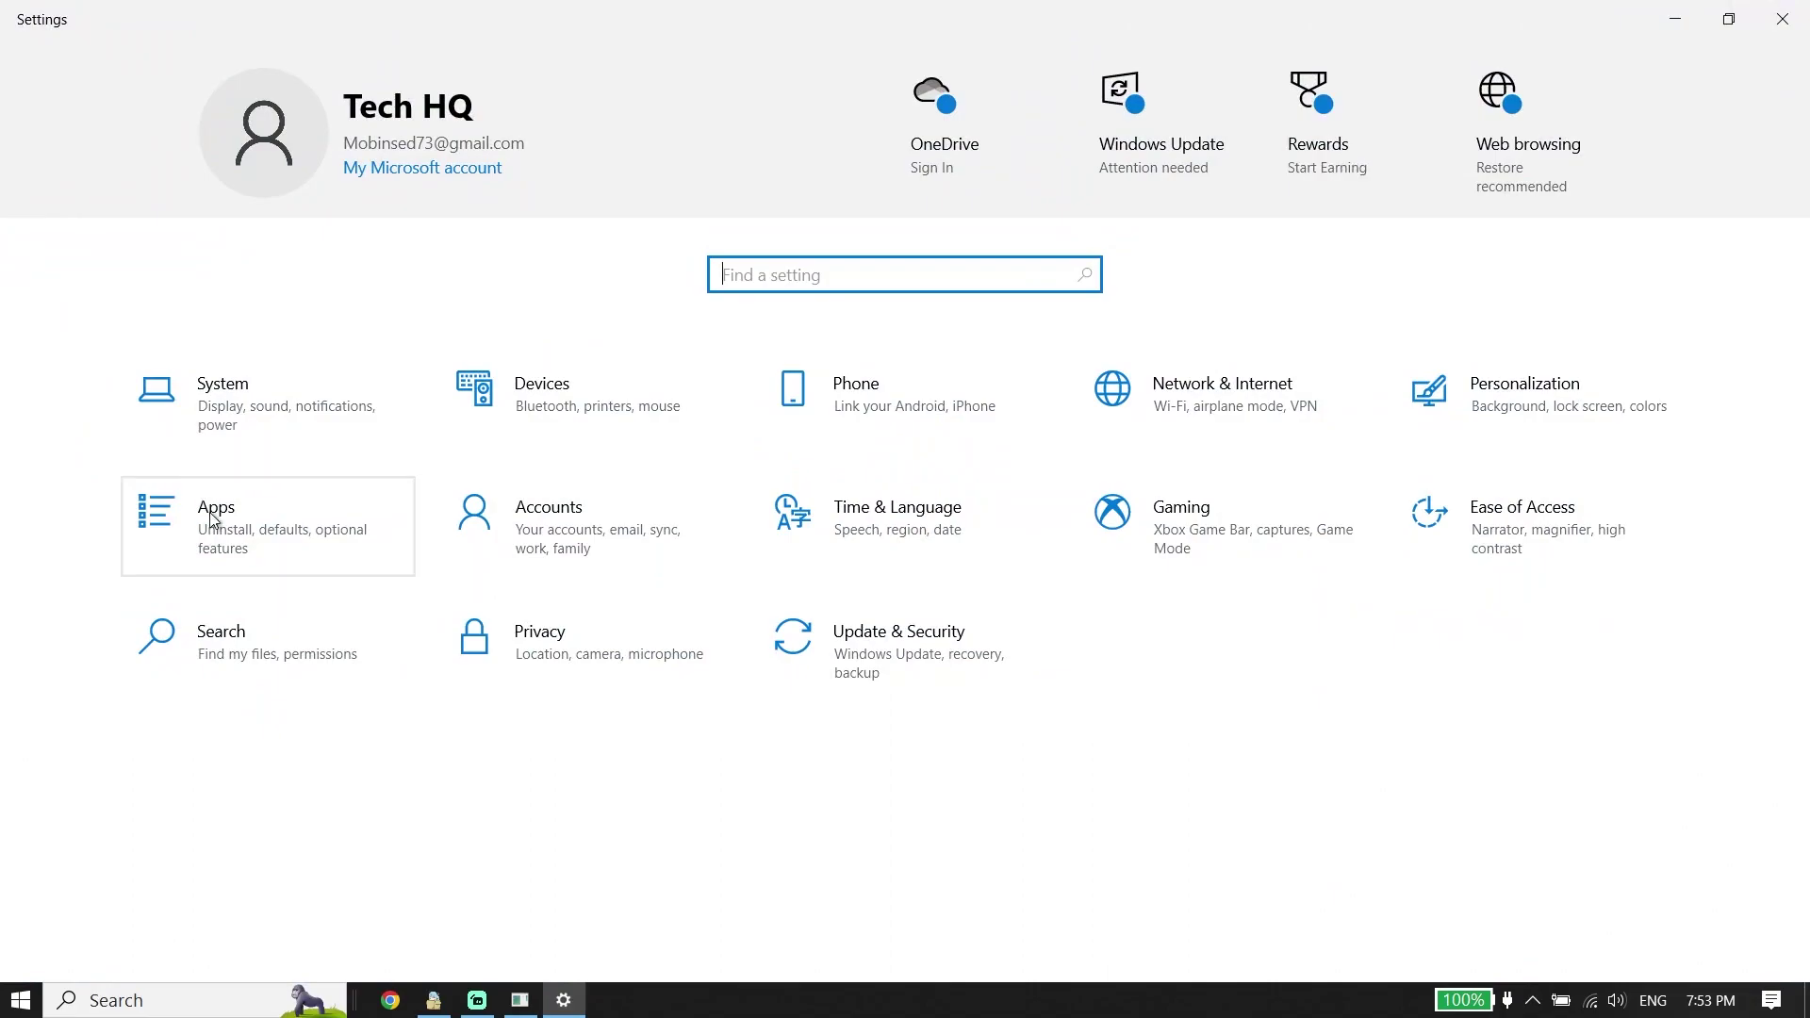
pyautogui.click(1132, 569)
pyautogui.click(166, 388)
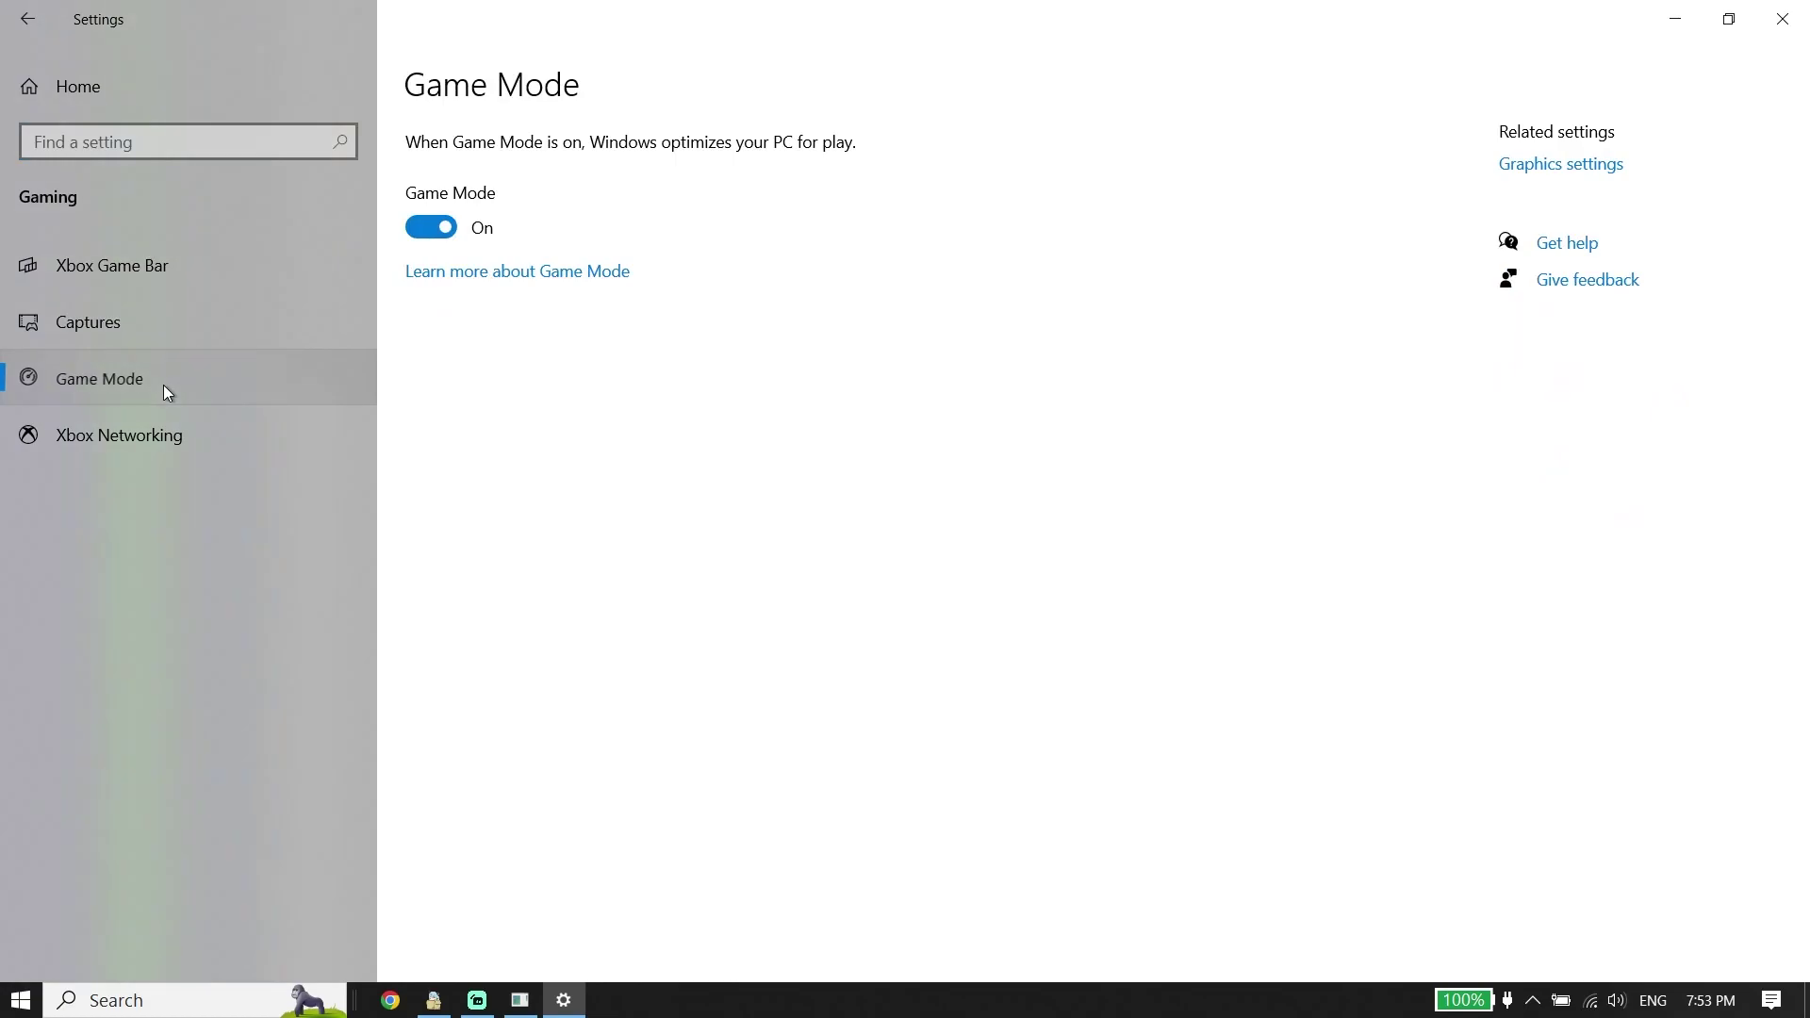
pyautogui.click(434, 230)
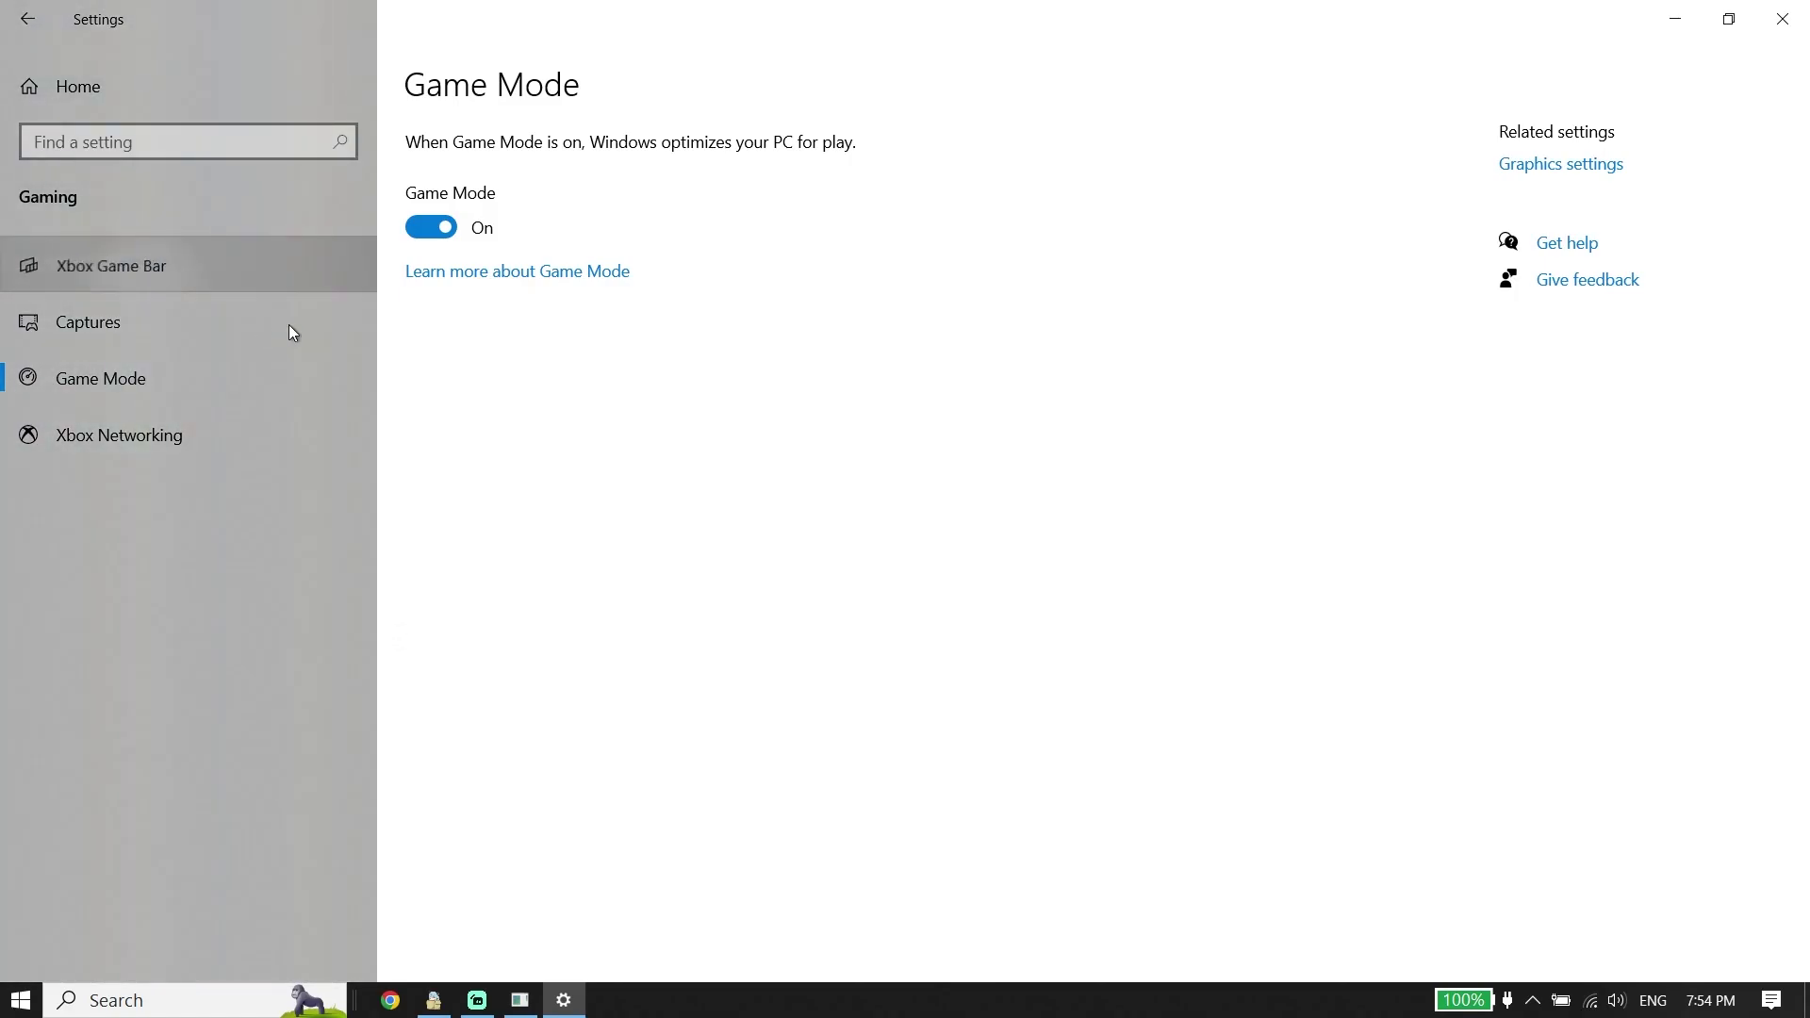
pyautogui.click(259, 271)
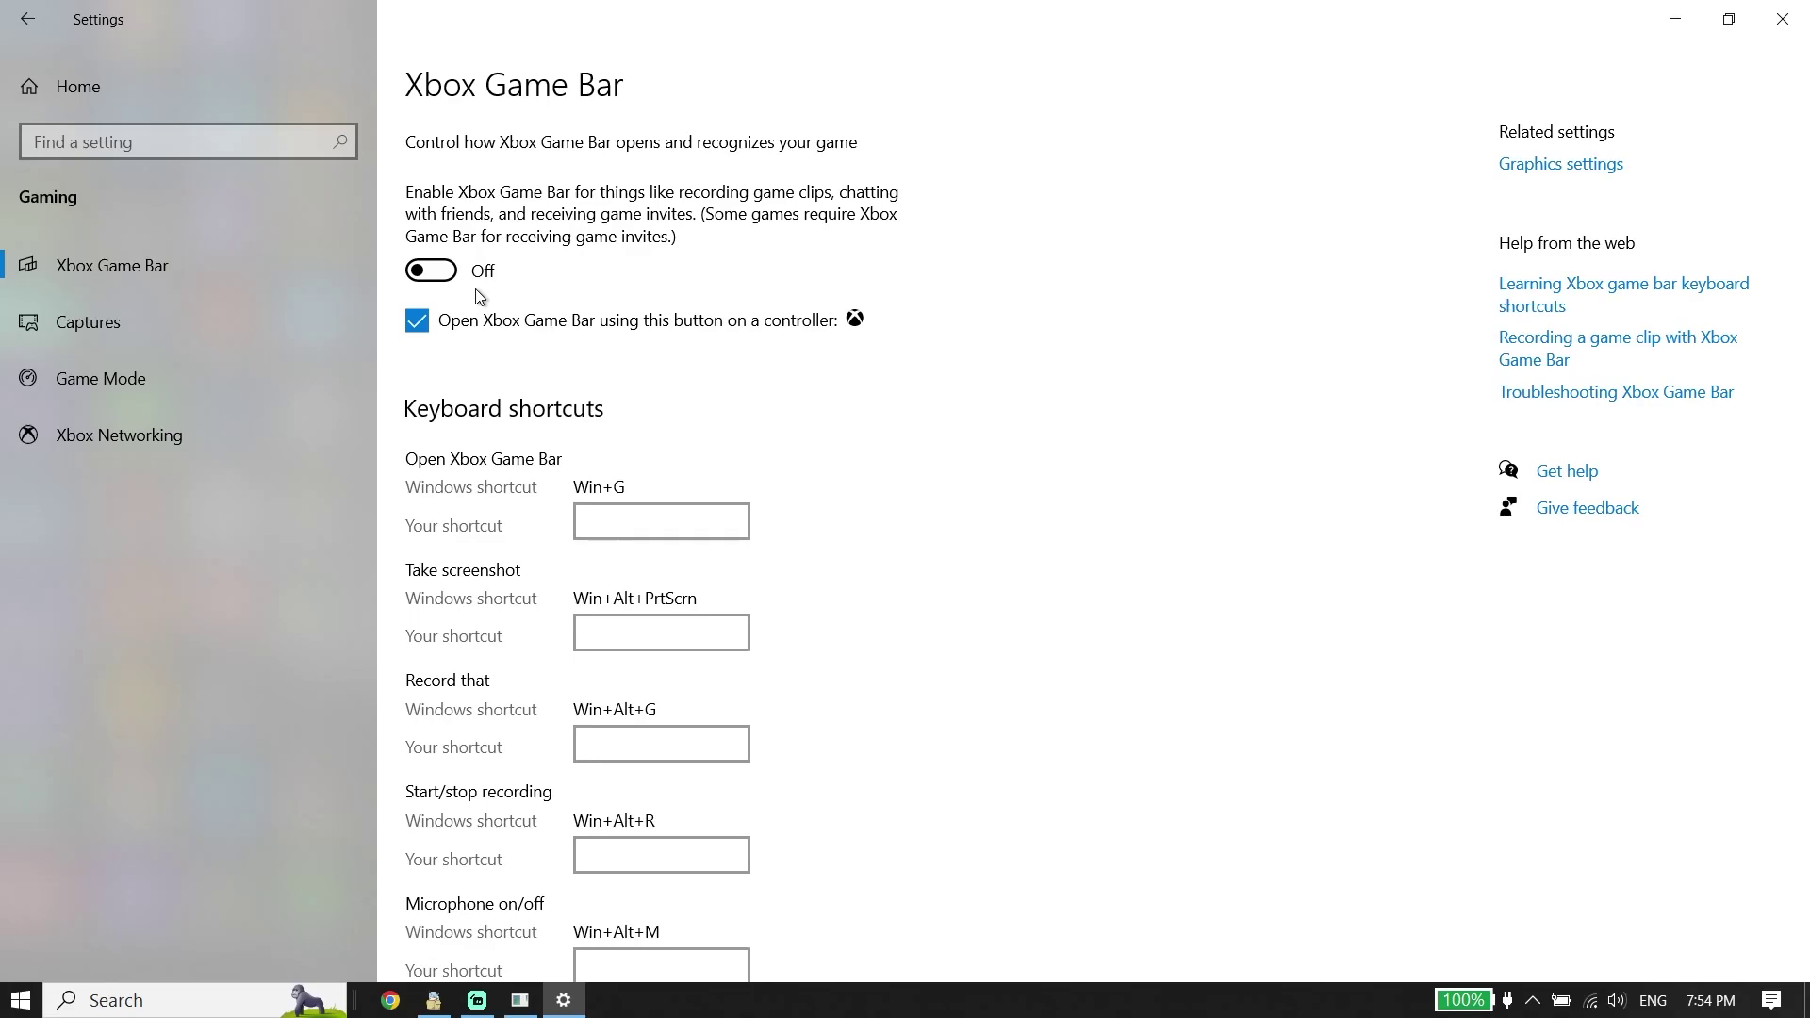
pyautogui.click(1782, 19)
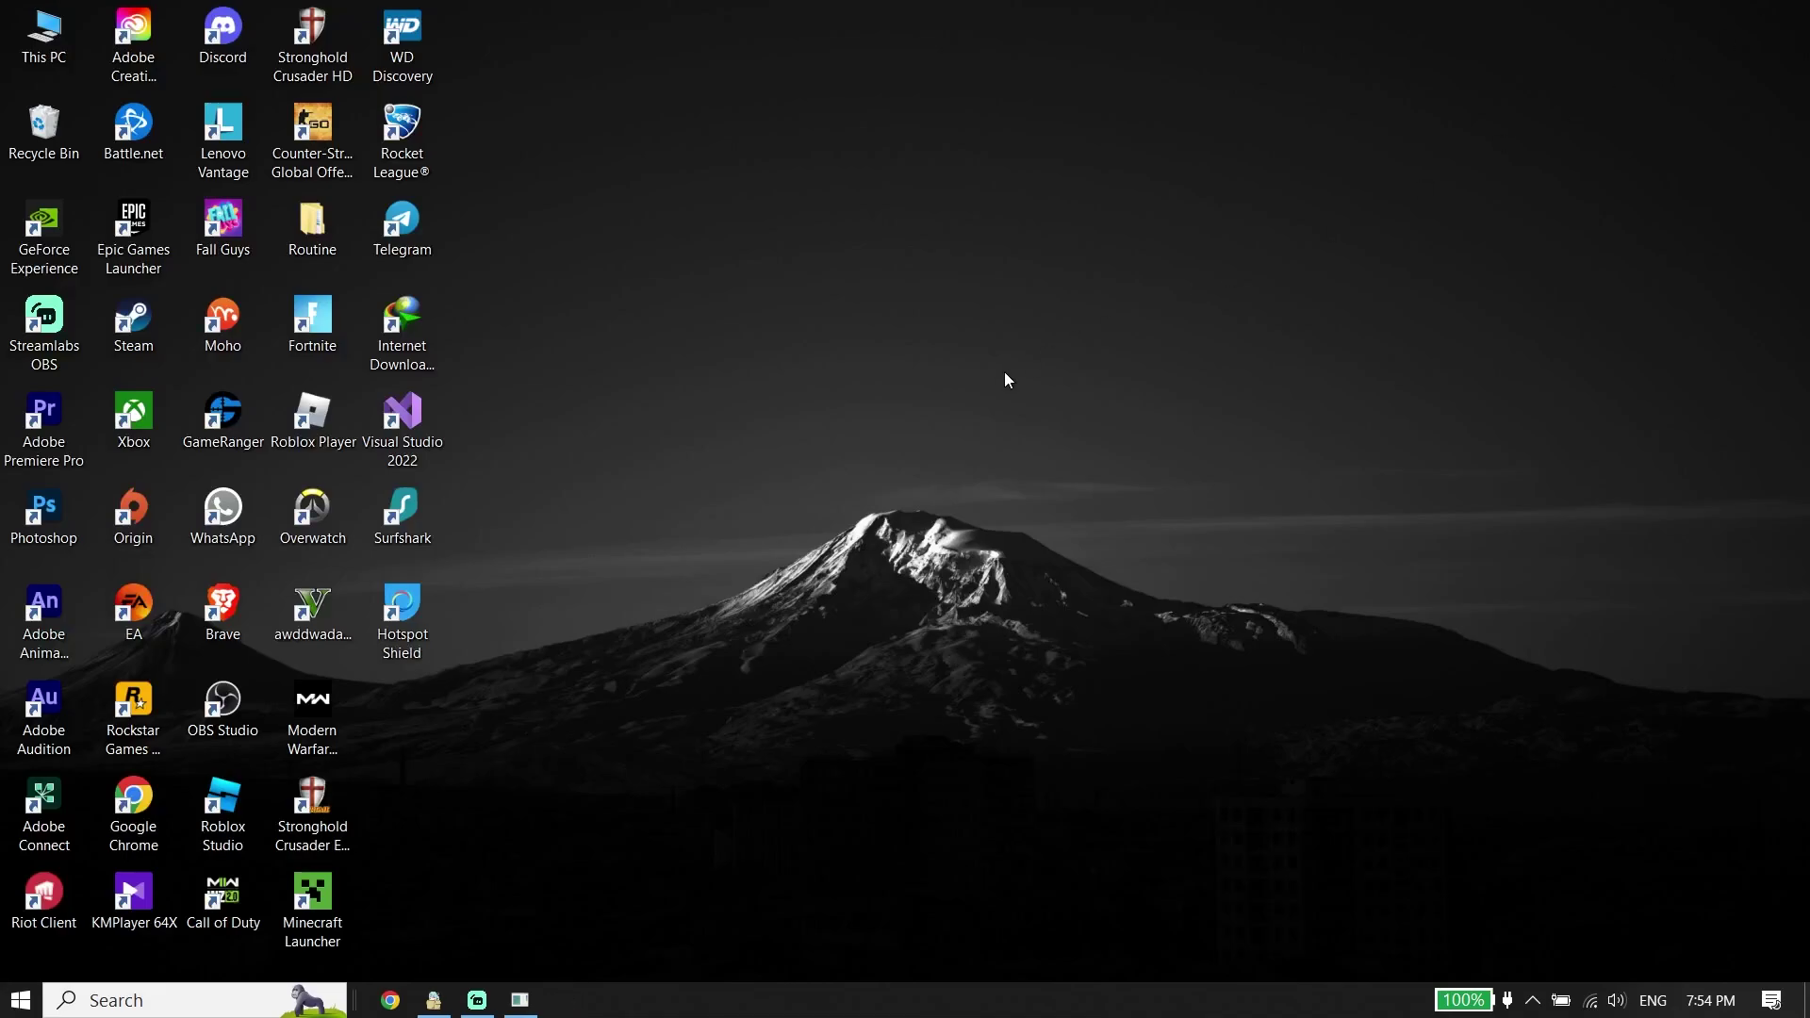
# End the BraveSoftware Update background process in Task Manager and close Task Manager.
pyautogui.rightClick(1060, 999)
pyautogui.click(1094, 910)
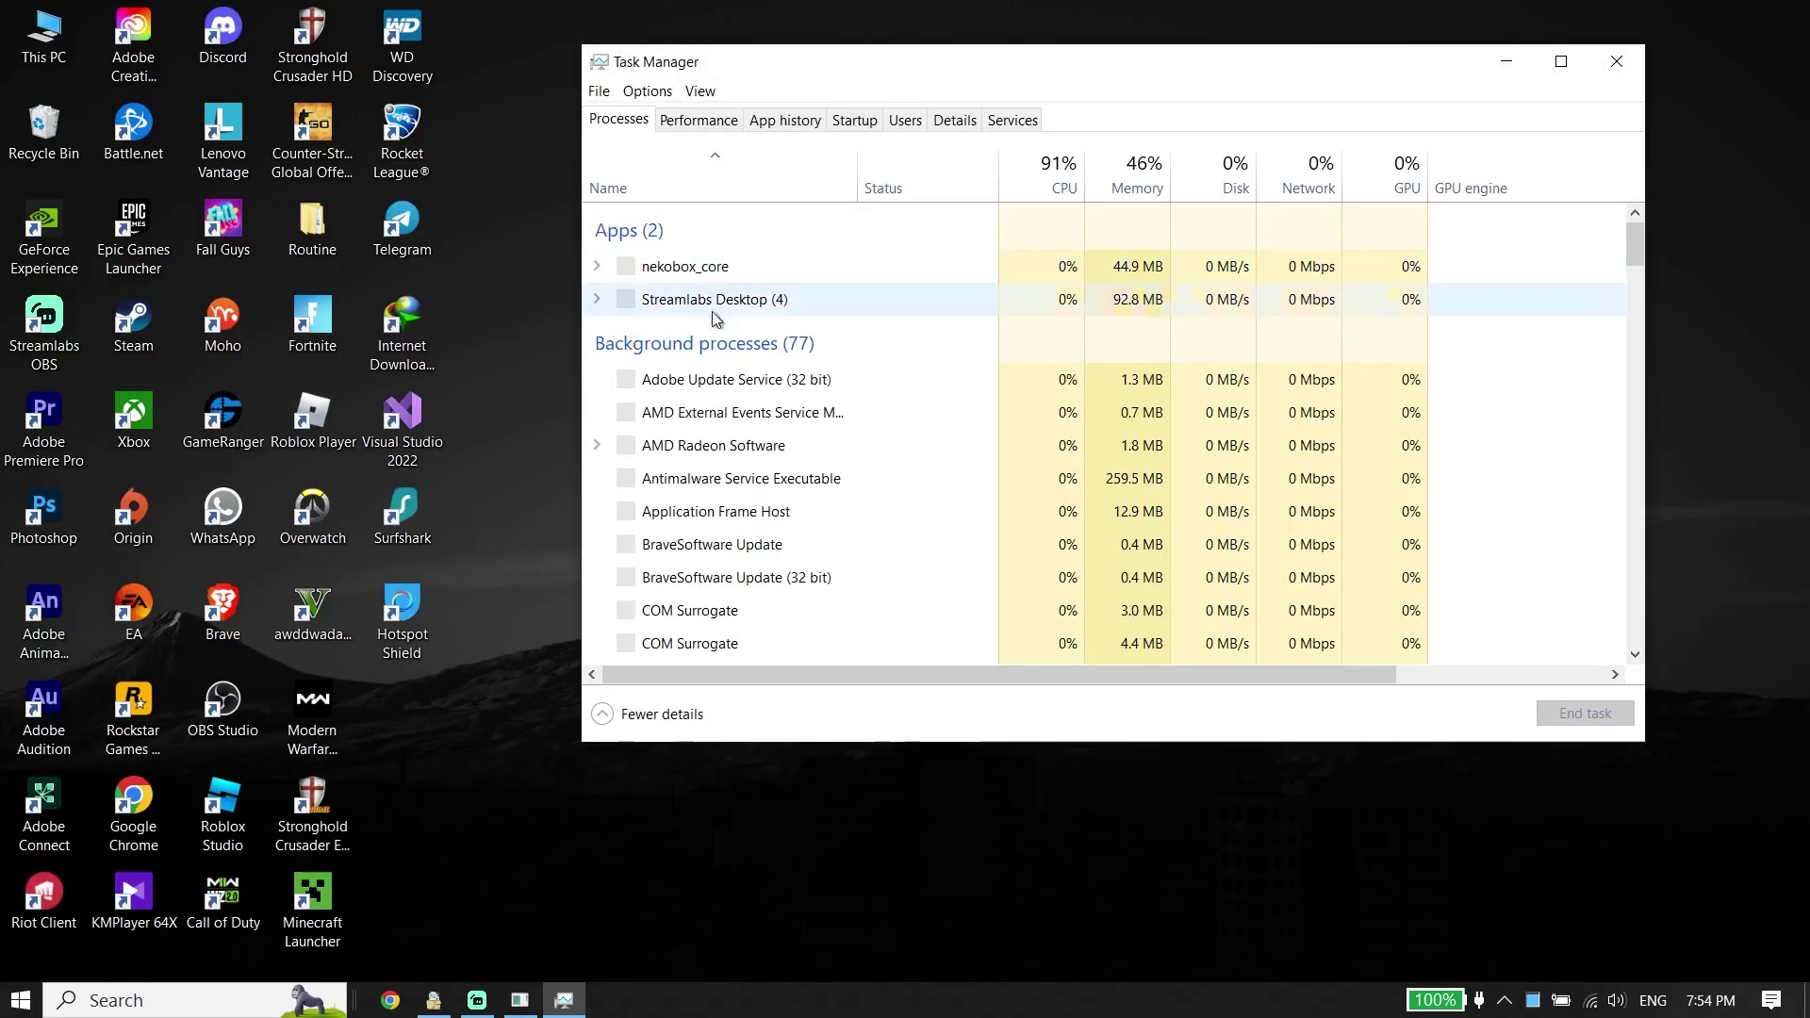
pyautogui.scroll(-2, 736, 485)
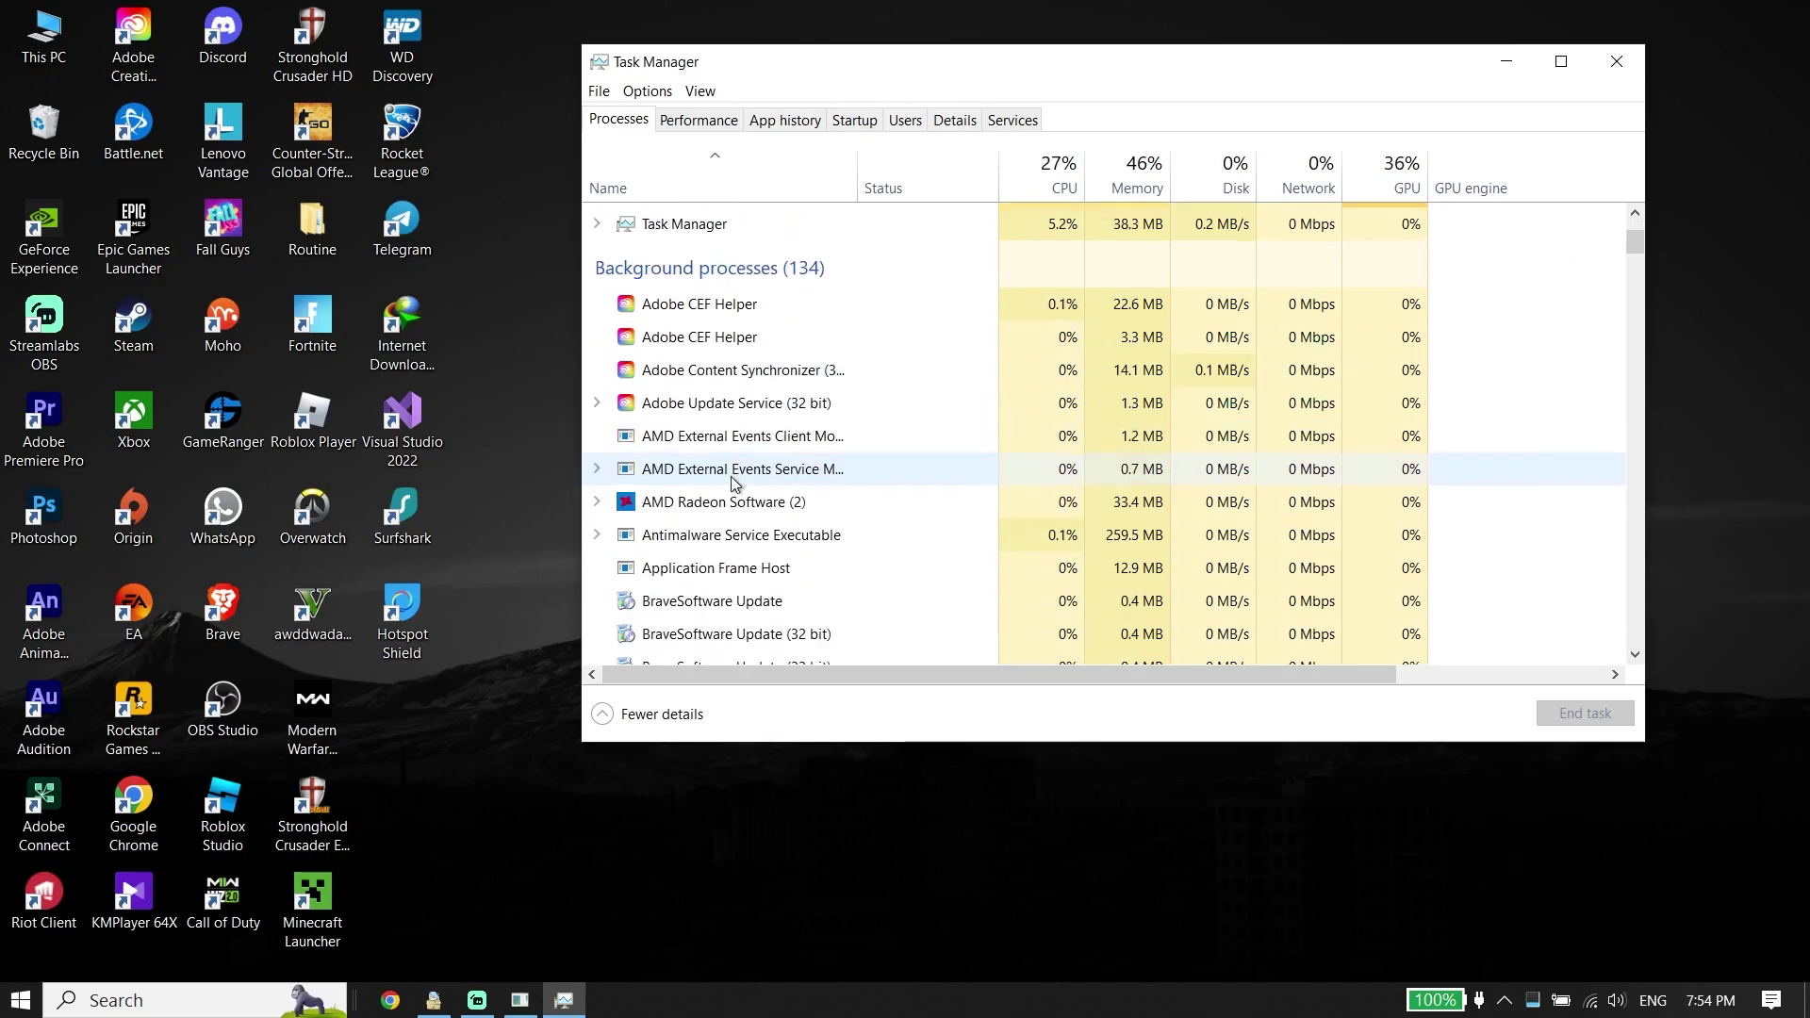
pyautogui.rightClick(685, 501)
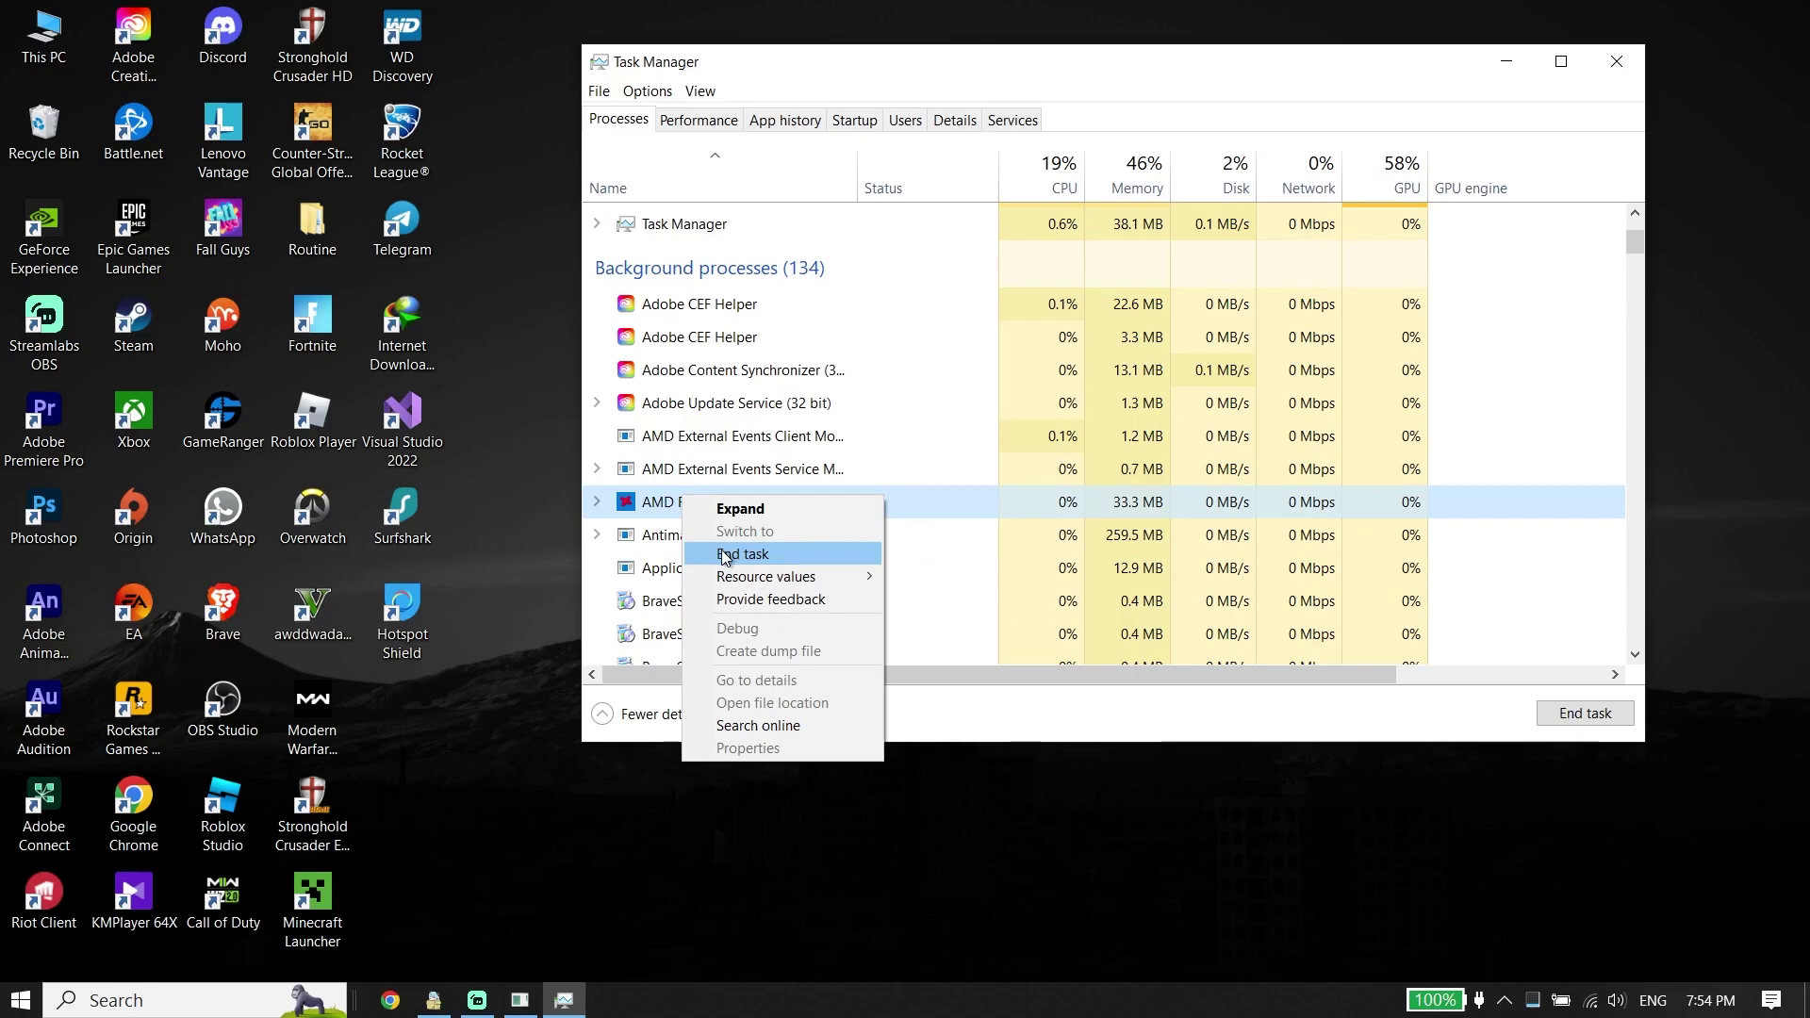
pyautogui.click(657, 568)
pyautogui.scroll(-1, 657, 580)
pyautogui.scroll(-2, 657, 582)
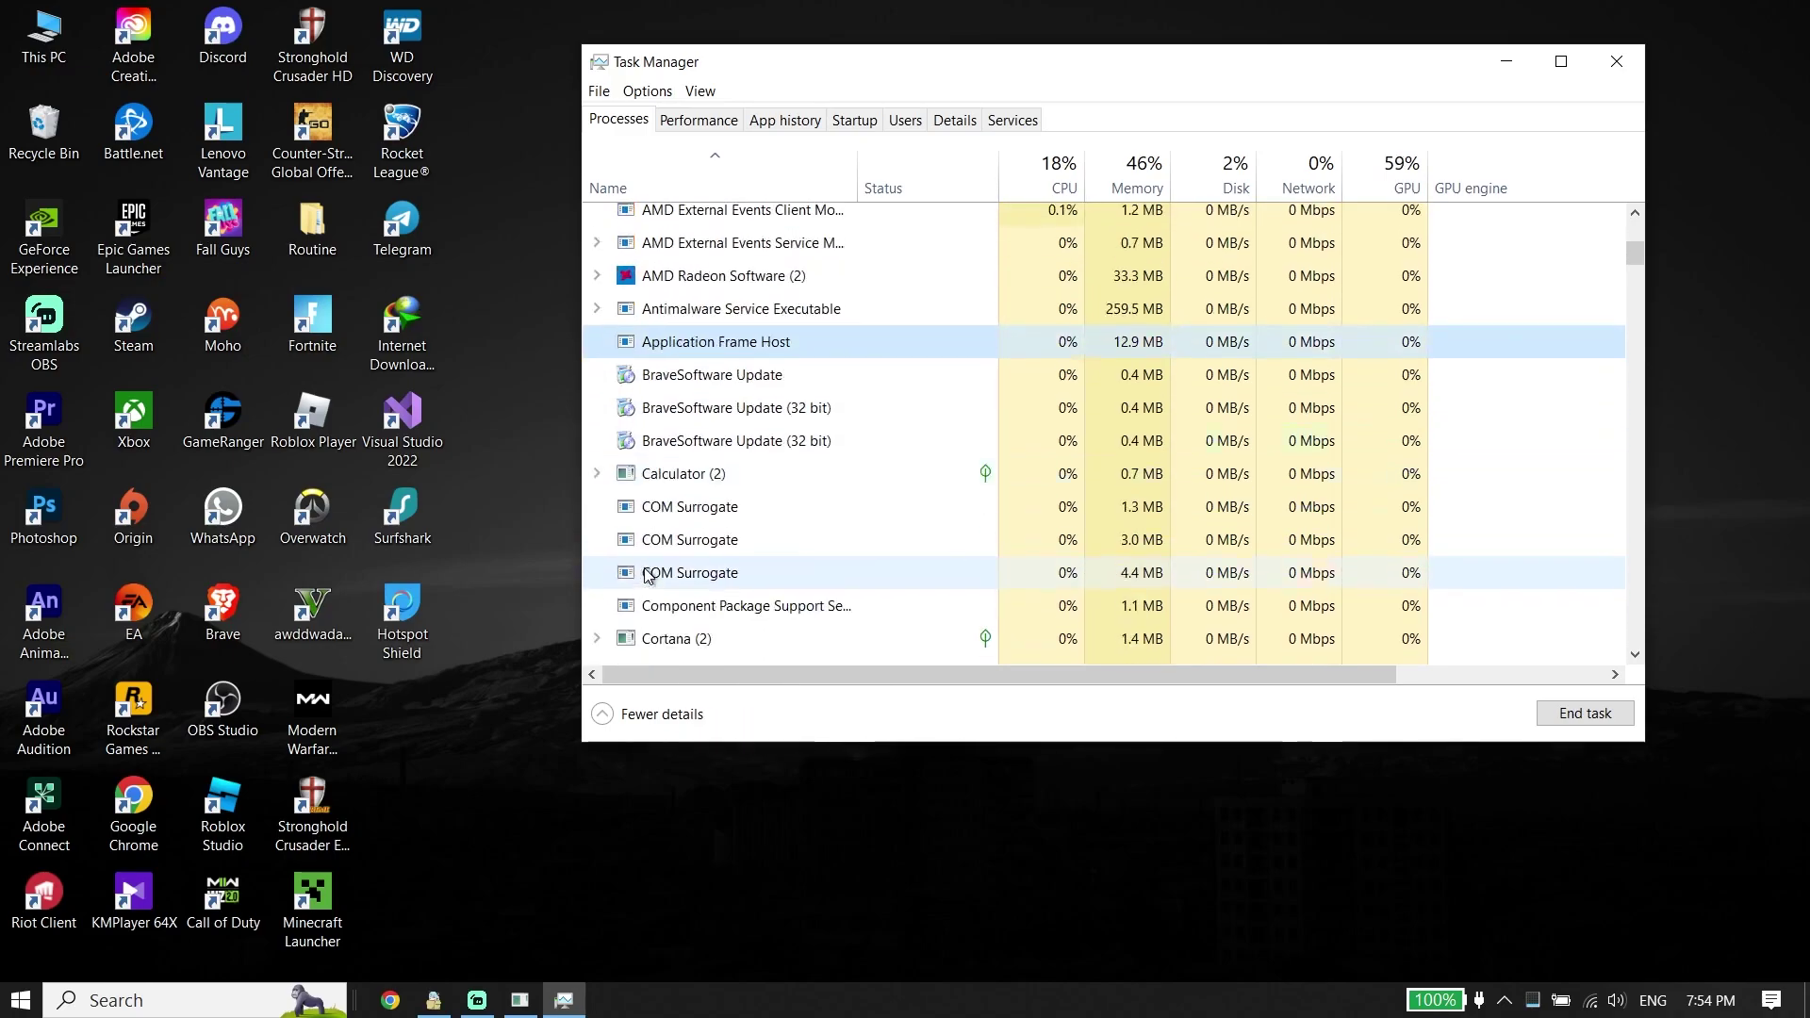
pyautogui.rightClick(668, 379)
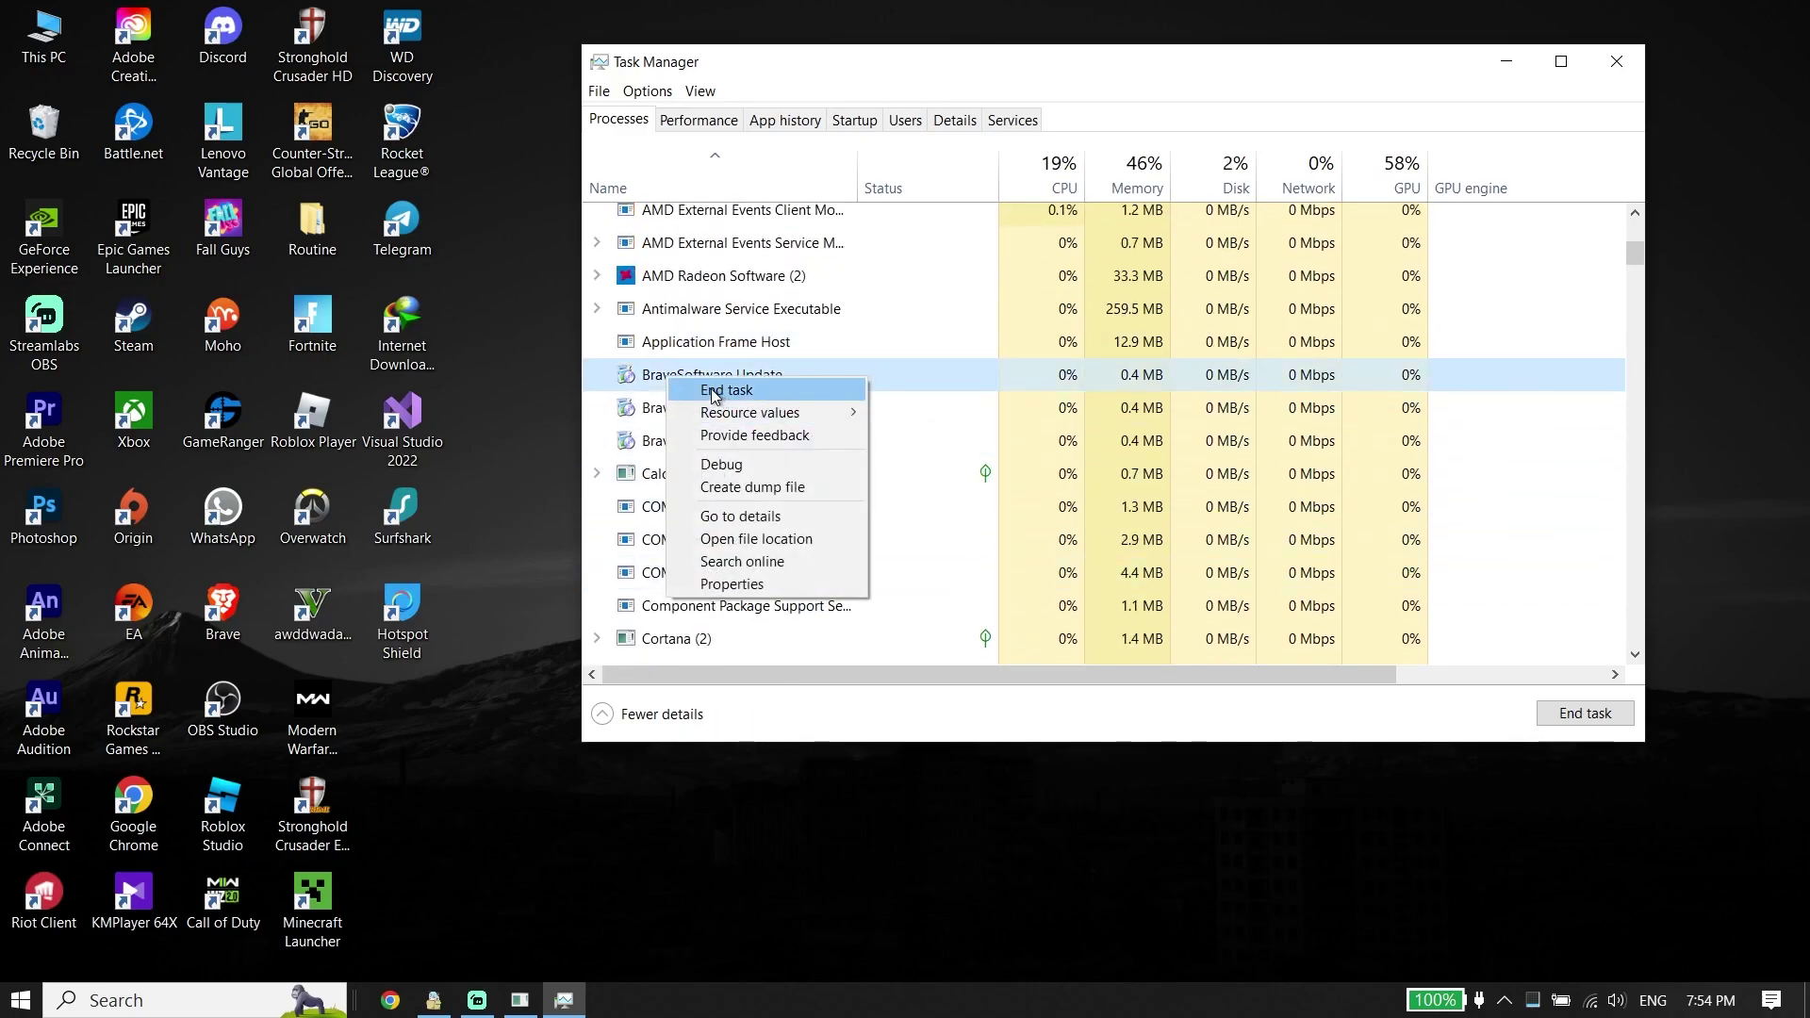
pyautogui.click(685, 390)
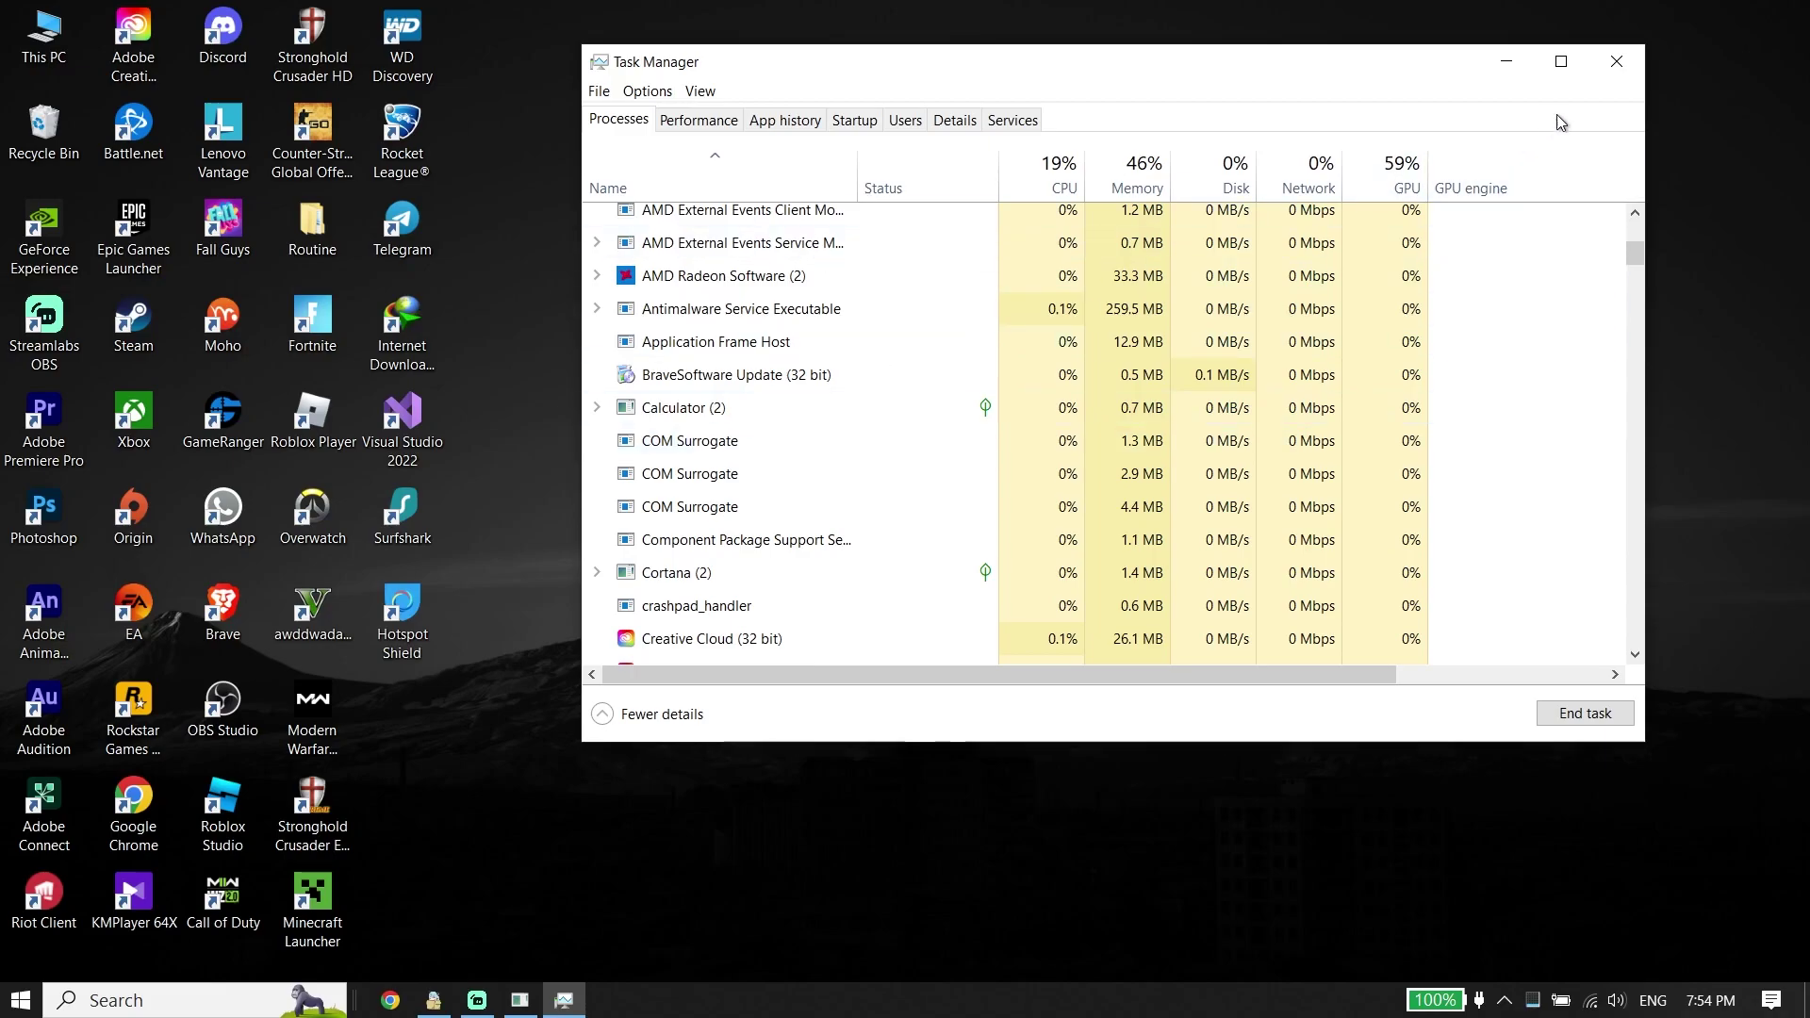
pyautogui.click(1616, 61)
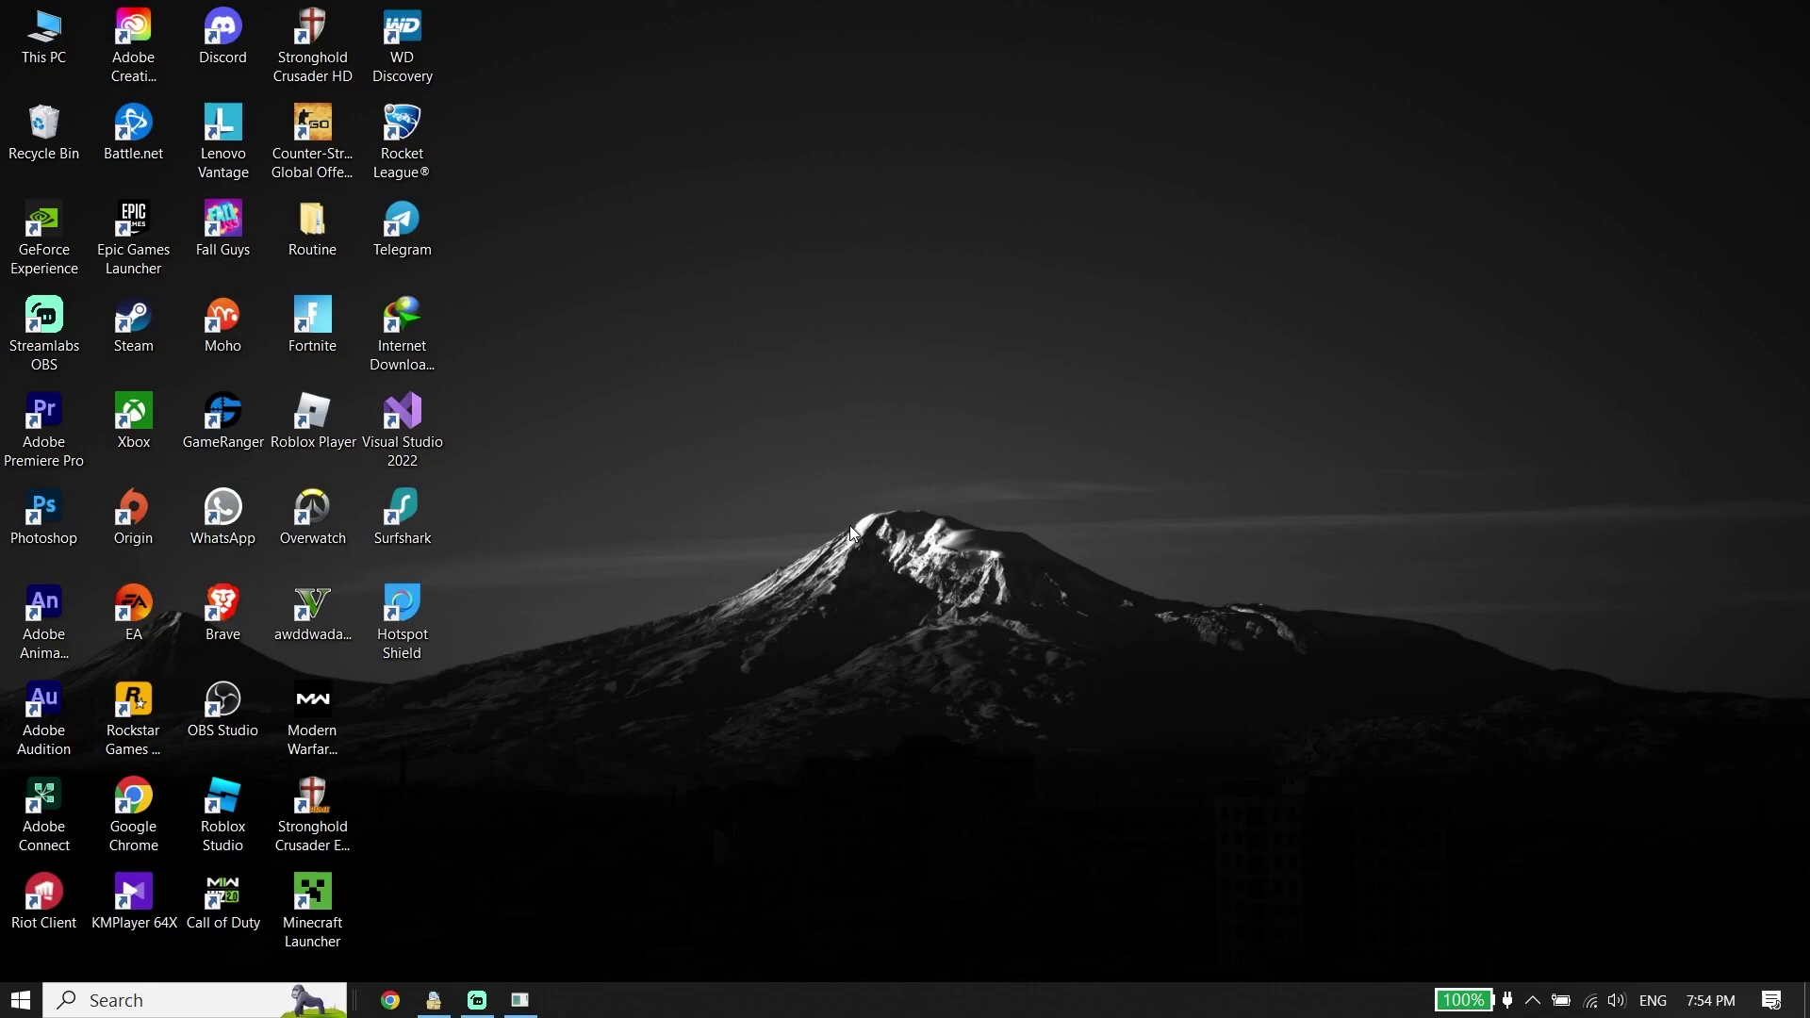
# View the Drivers page in GeForce Experience, minimize it, and leave its desktop shortcut in its original spot.
pyautogui.moveTo(19, 244); pyautogui.dragTo(822, 243)
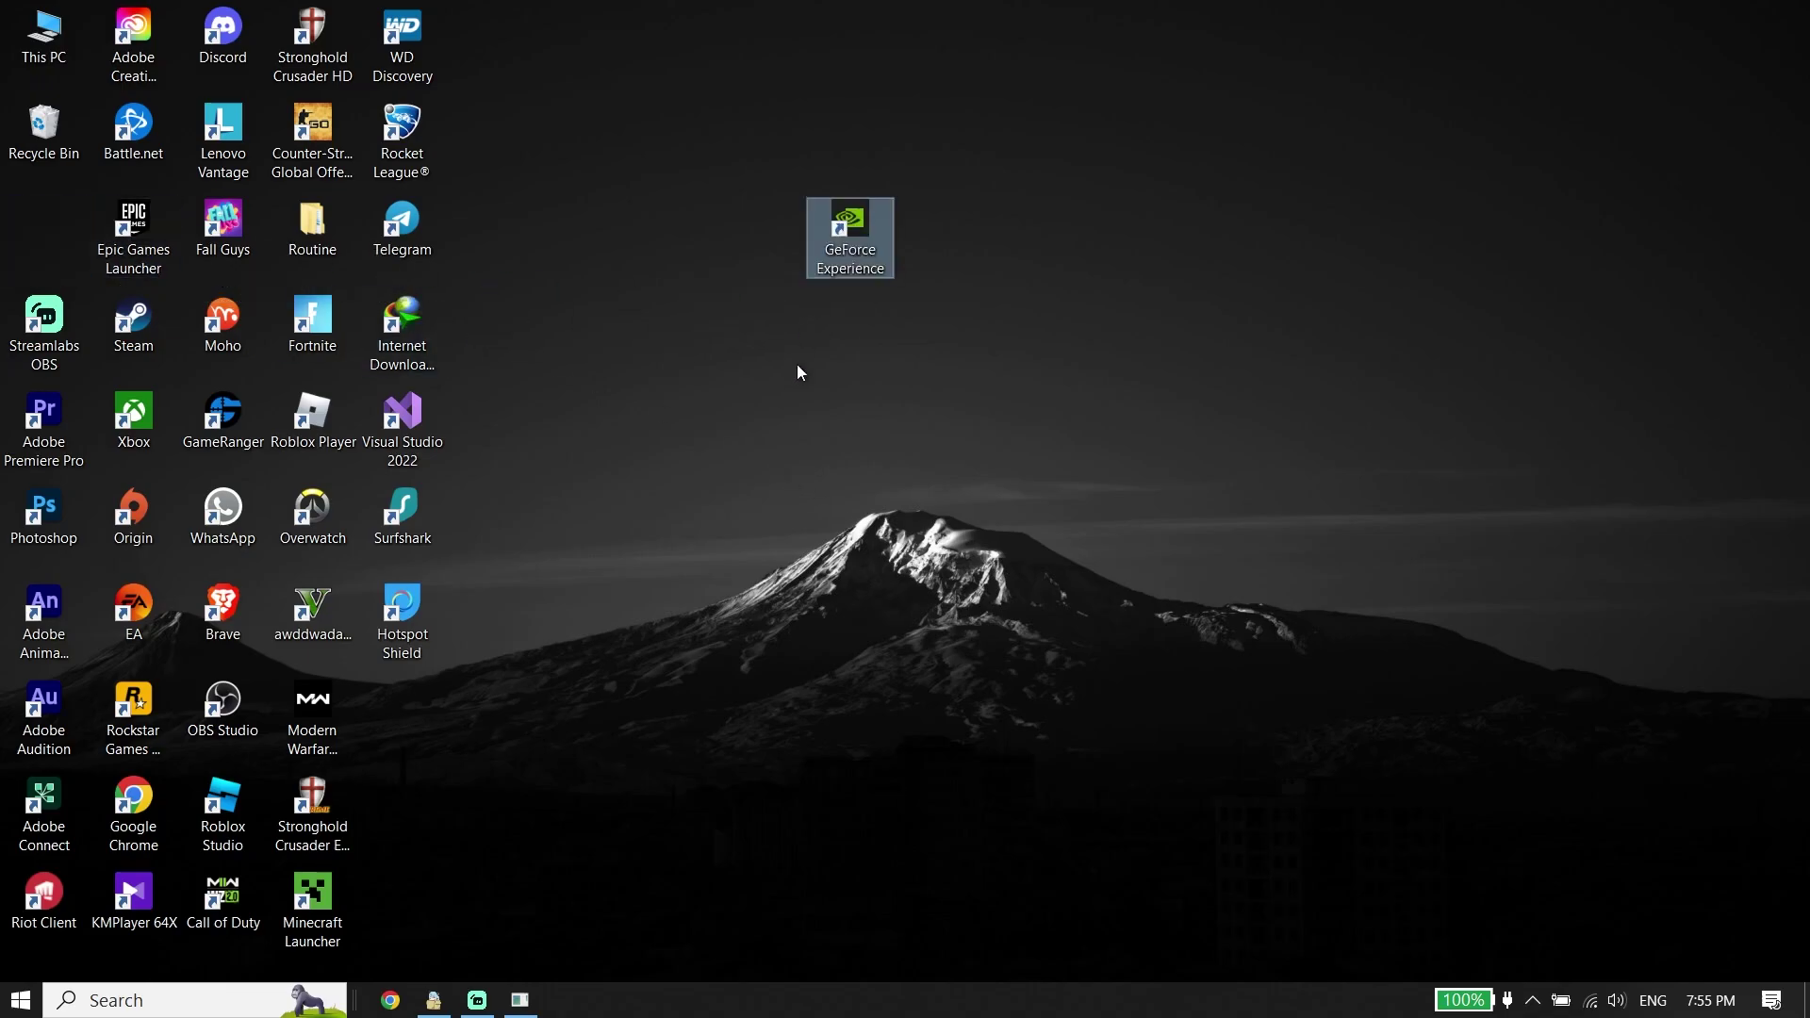
pyautogui.click(779, 378)
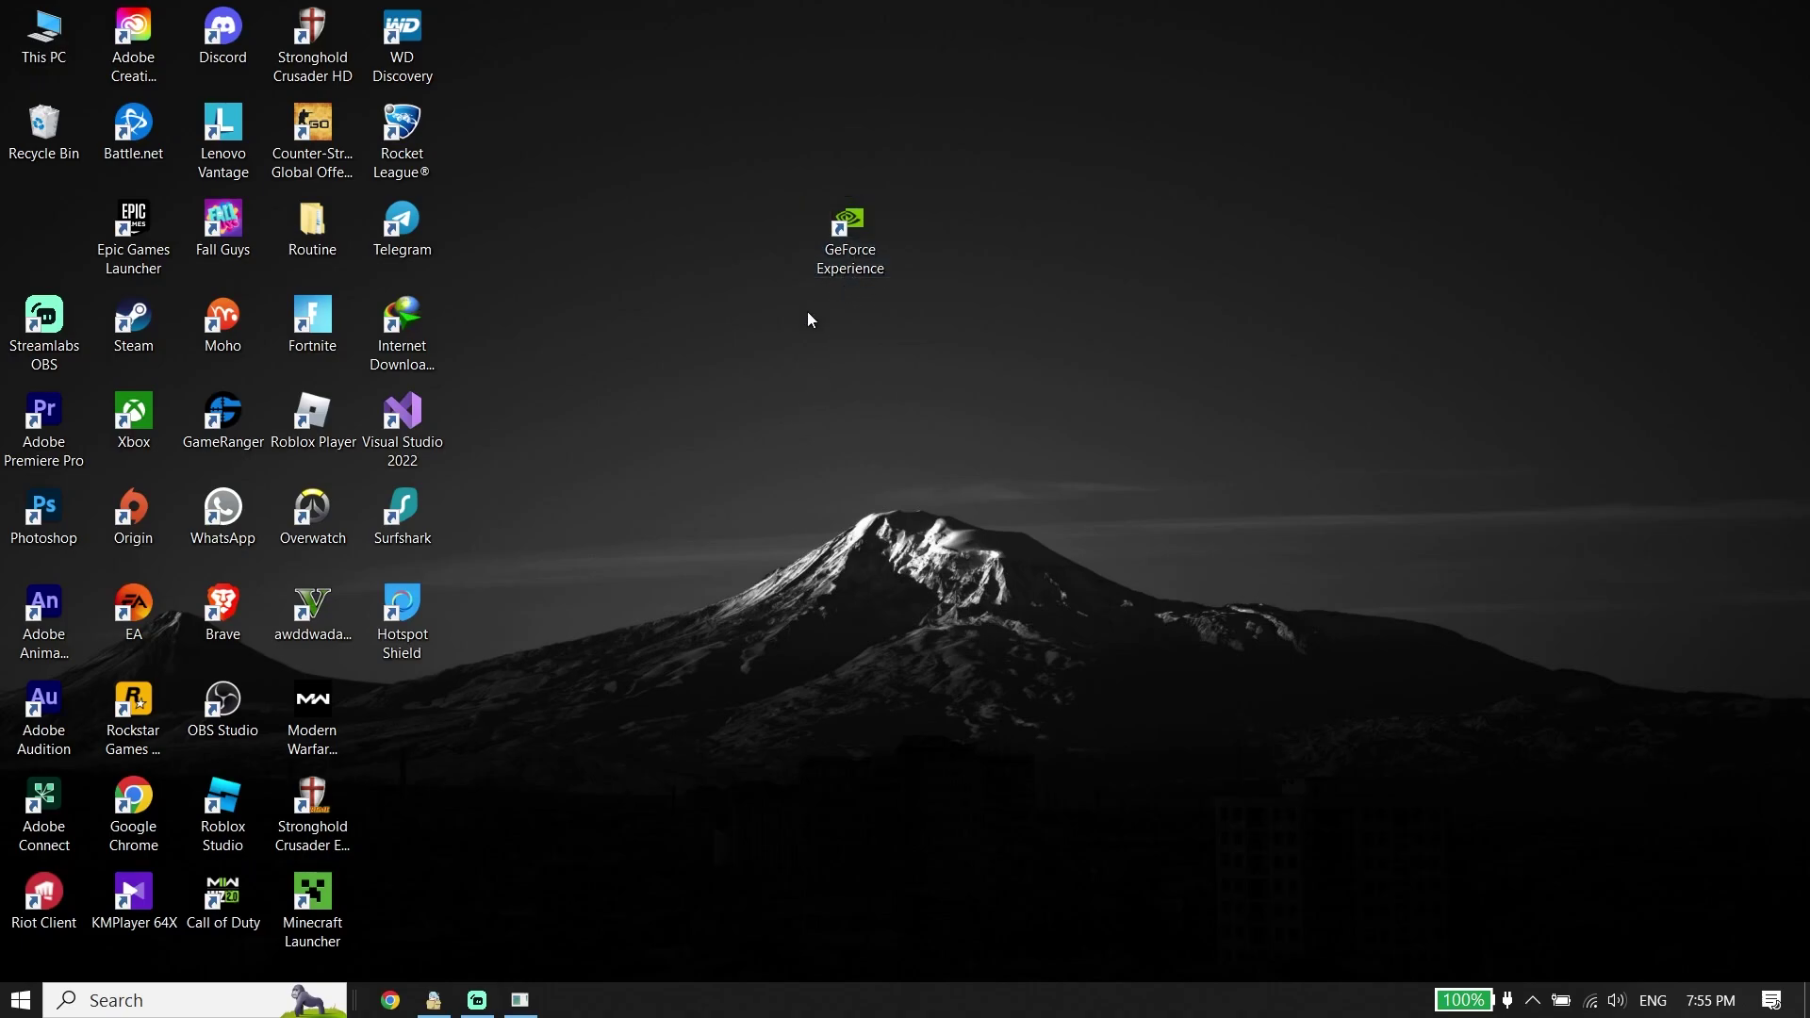
pyautogui.doubleClick(845, 232)
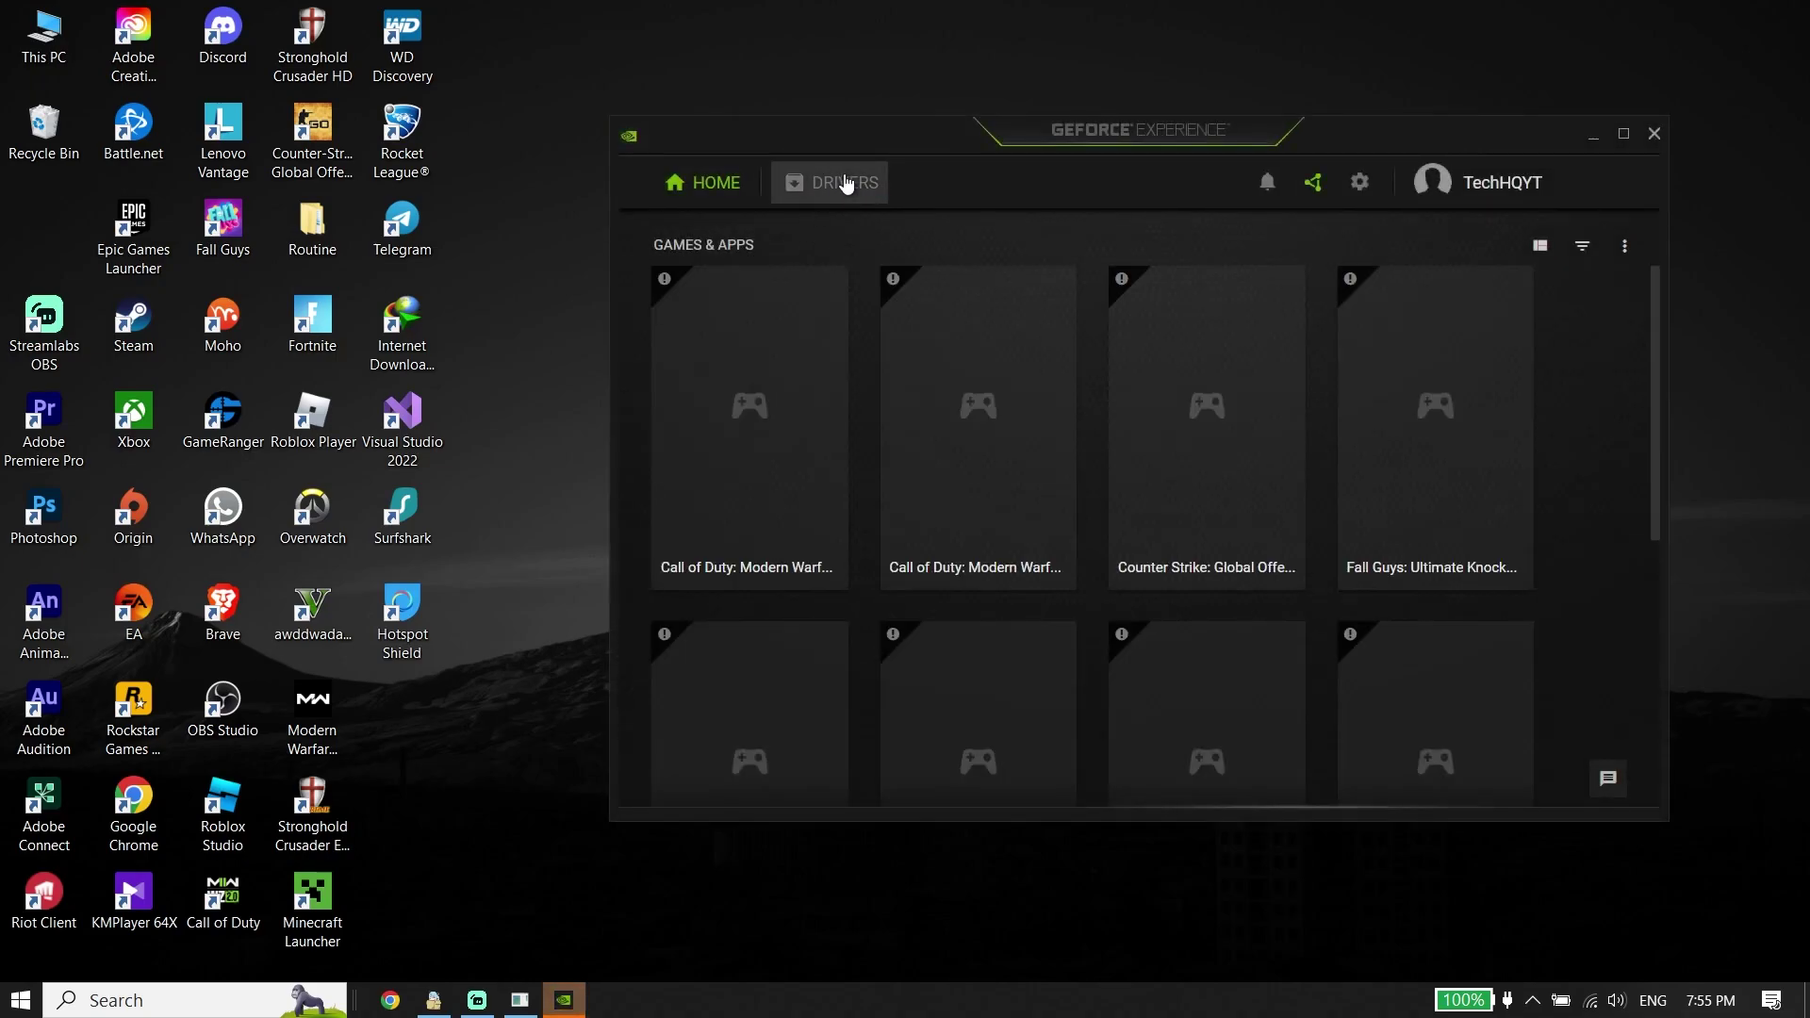
pyautogui.click(846, 184)
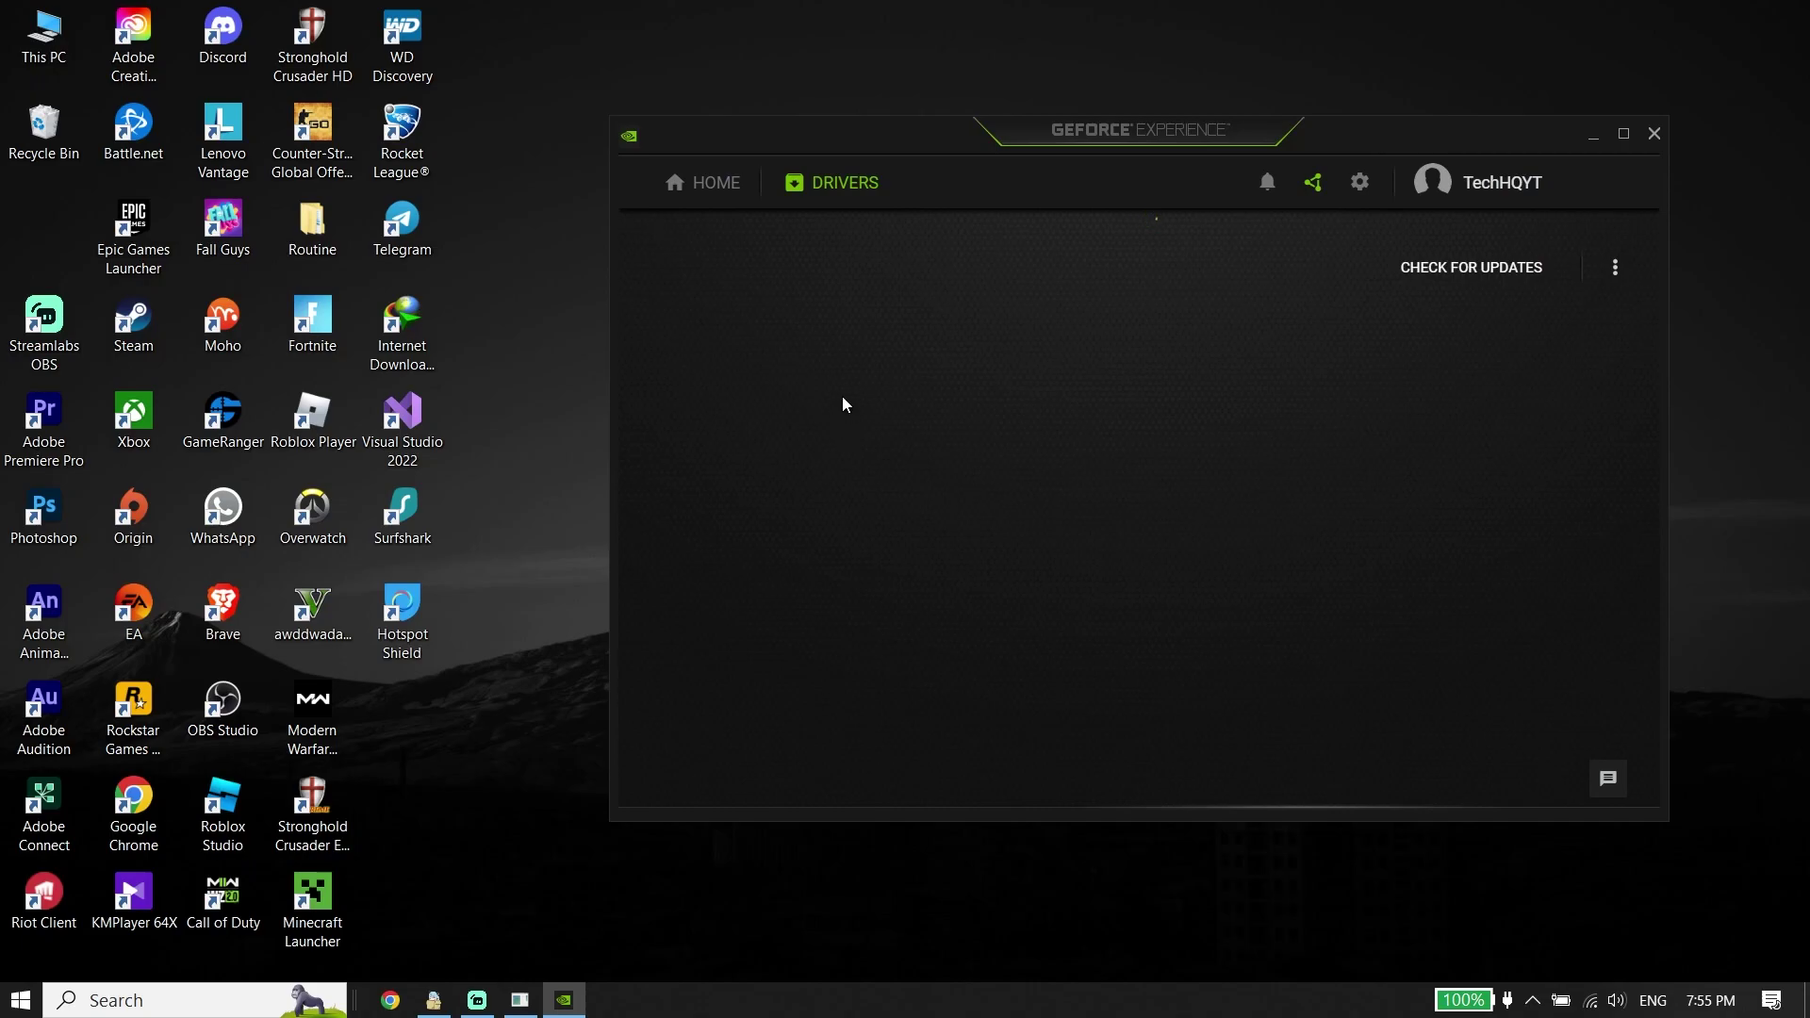
pyautogui.click(1590, 137)
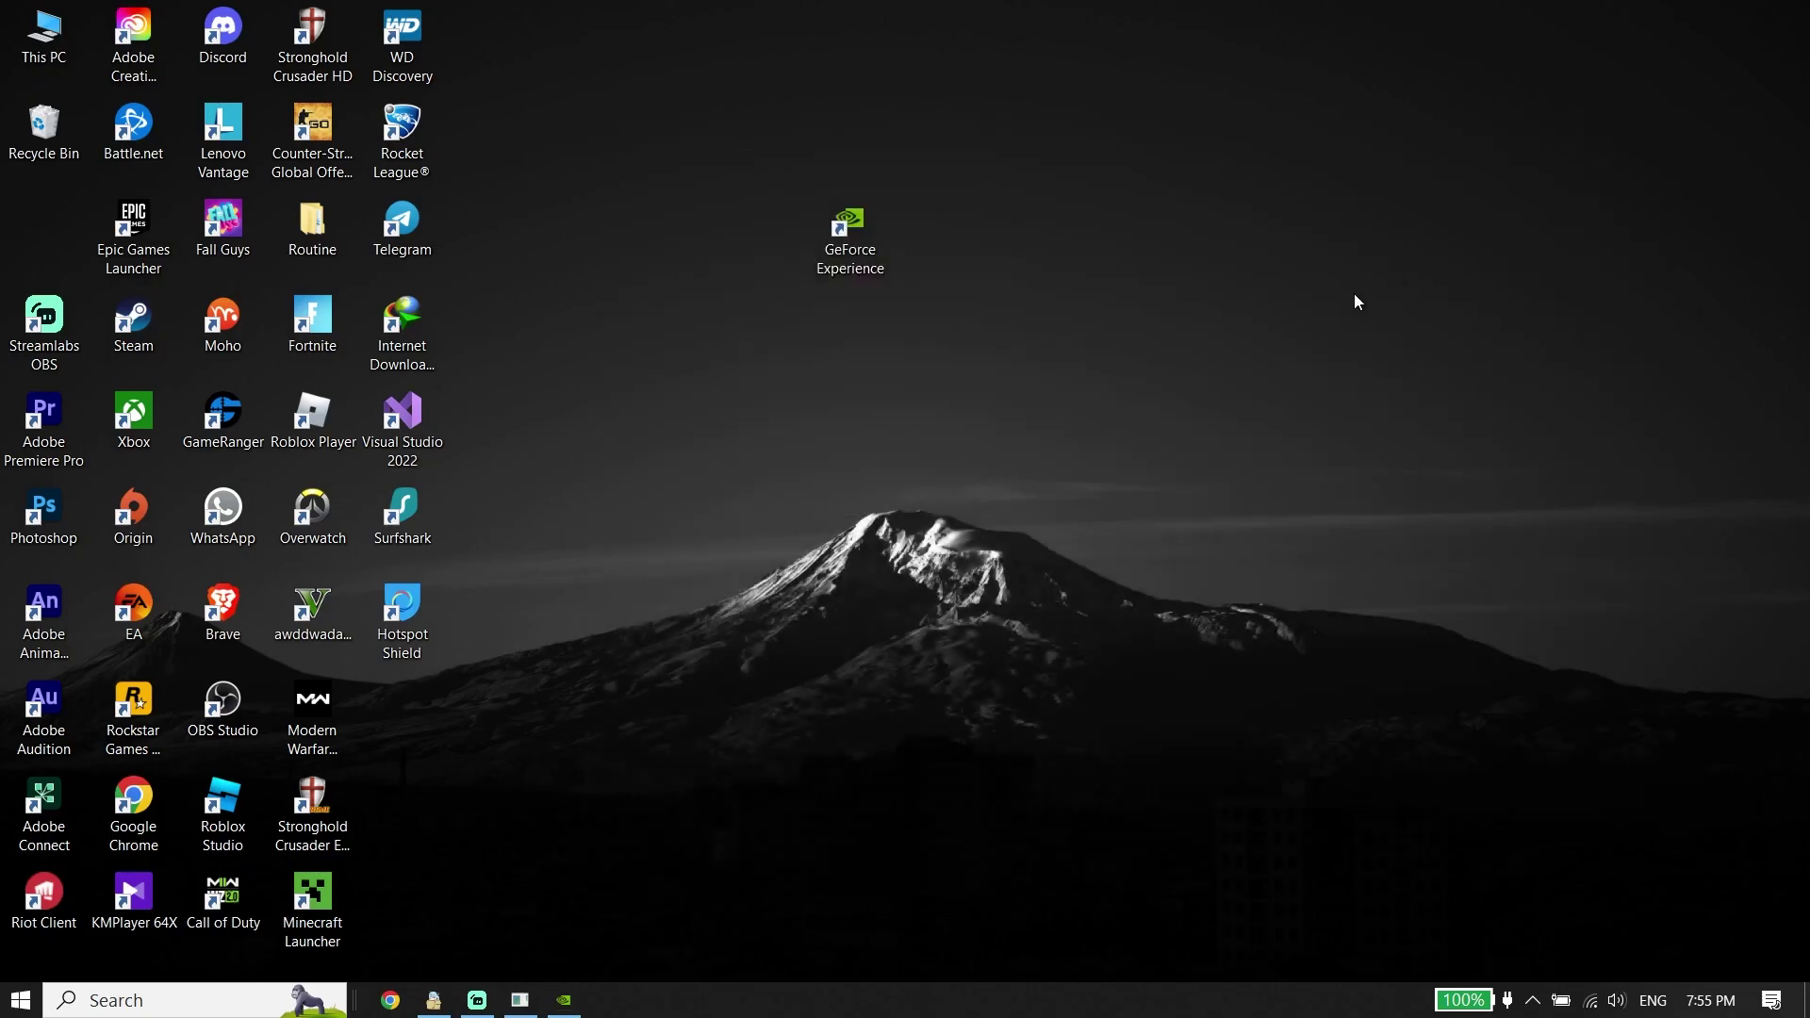
pyautogui.moveTo(848, 231); pyautogui.dragTo(57, 231)
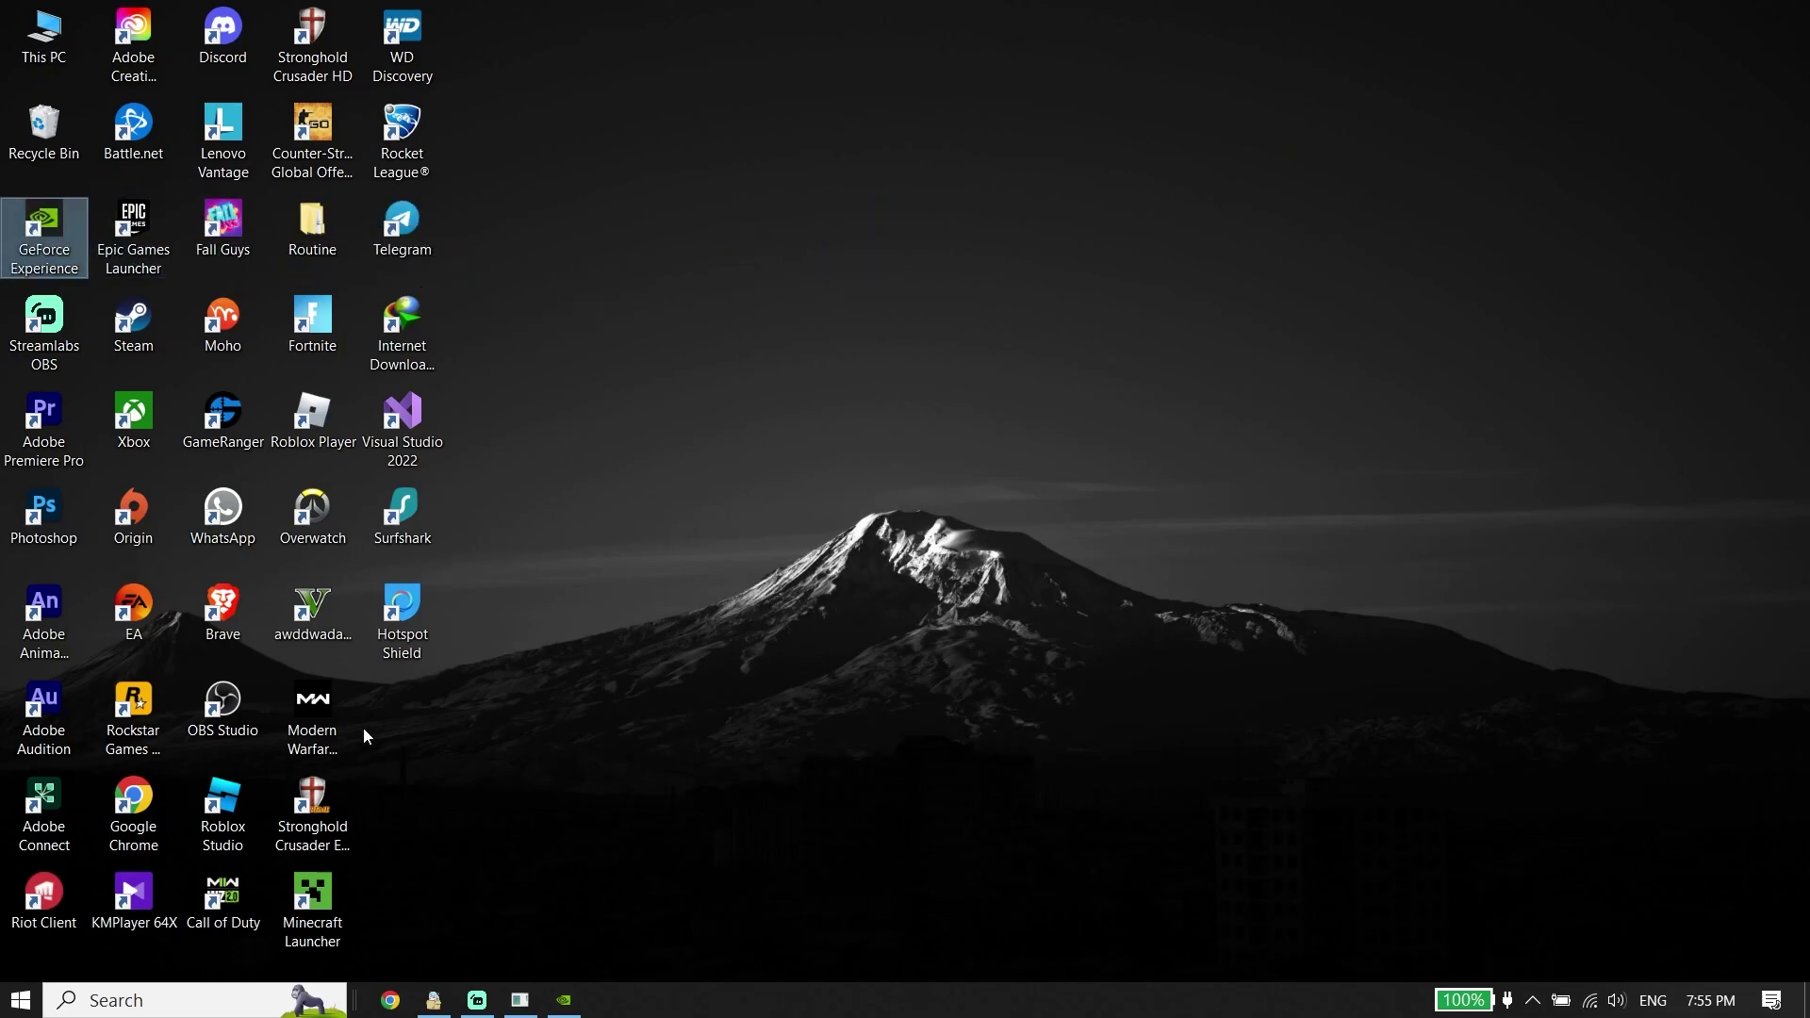
# Move the Google Chrome shortcut out of the icon columns onto the empty desktop area.
pyautogui.moveTo(133, 802); pyautogui.dragTo(693, 415)
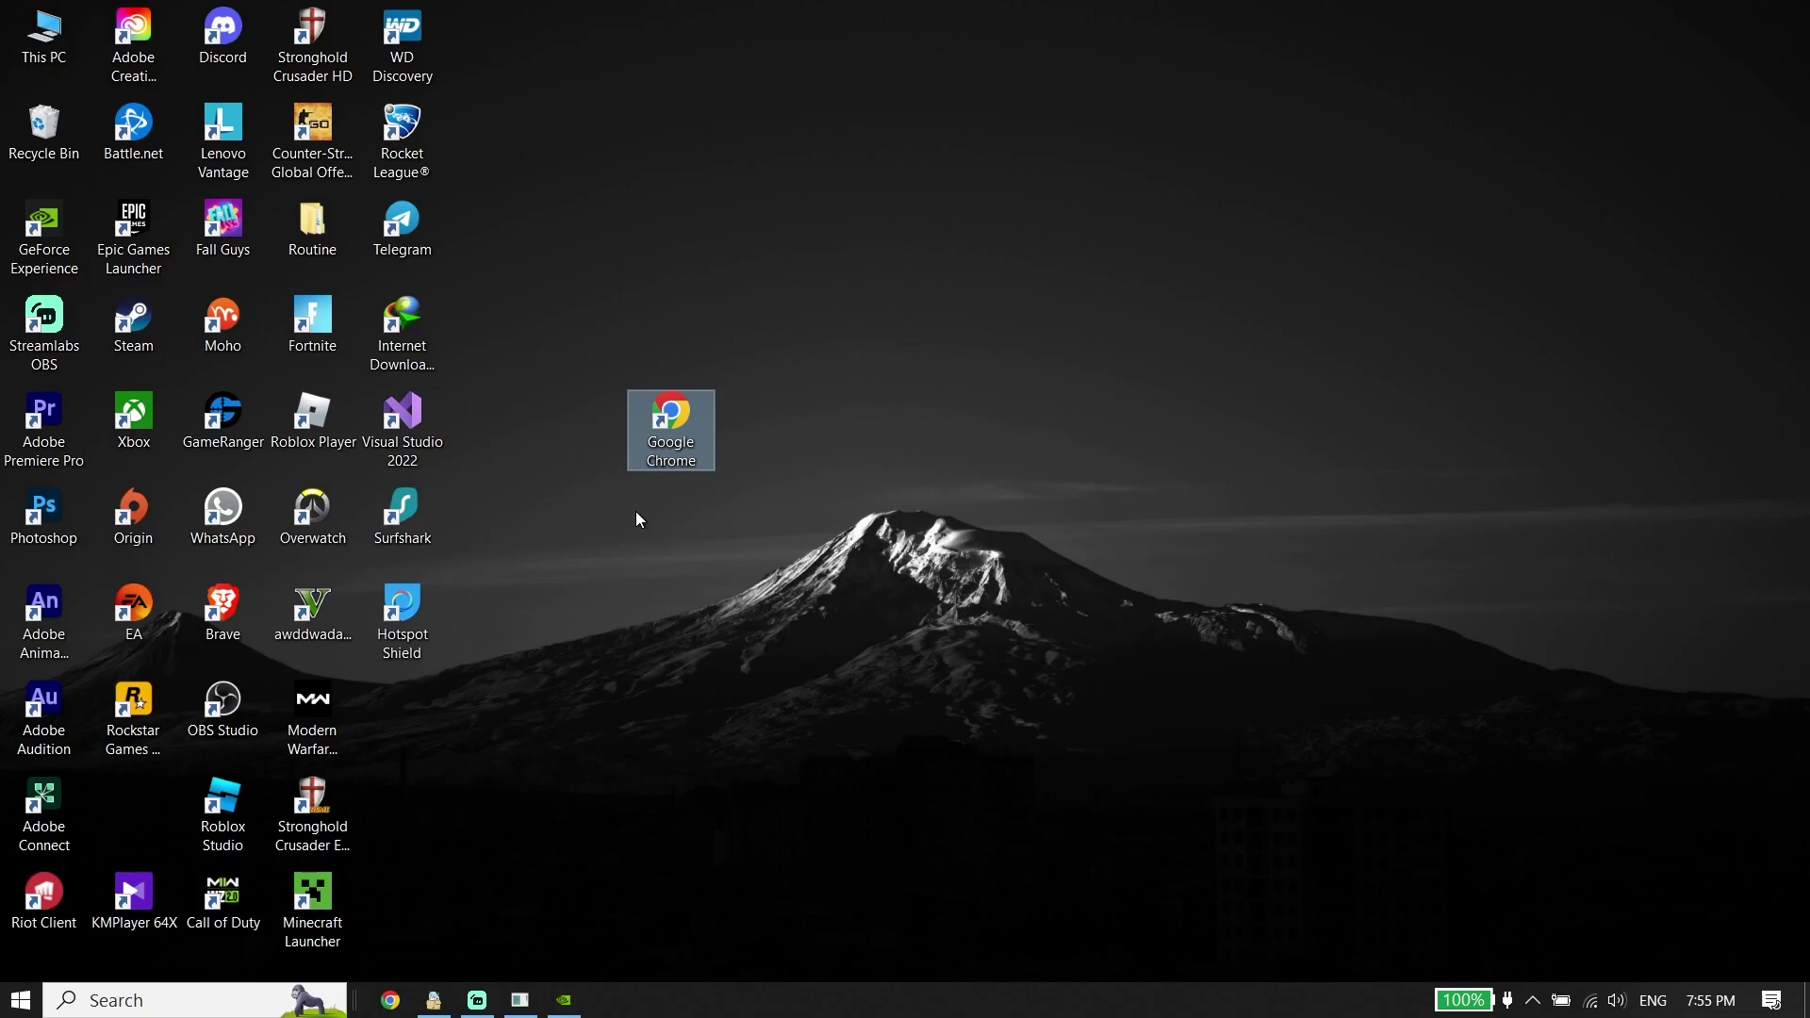
pyautogui.moveTo(494, 729); pyautogui.dragTo(496, 754)
# Check the Windows Update page for available updates, and close Settings.
pyautogui.click(189, 1004)
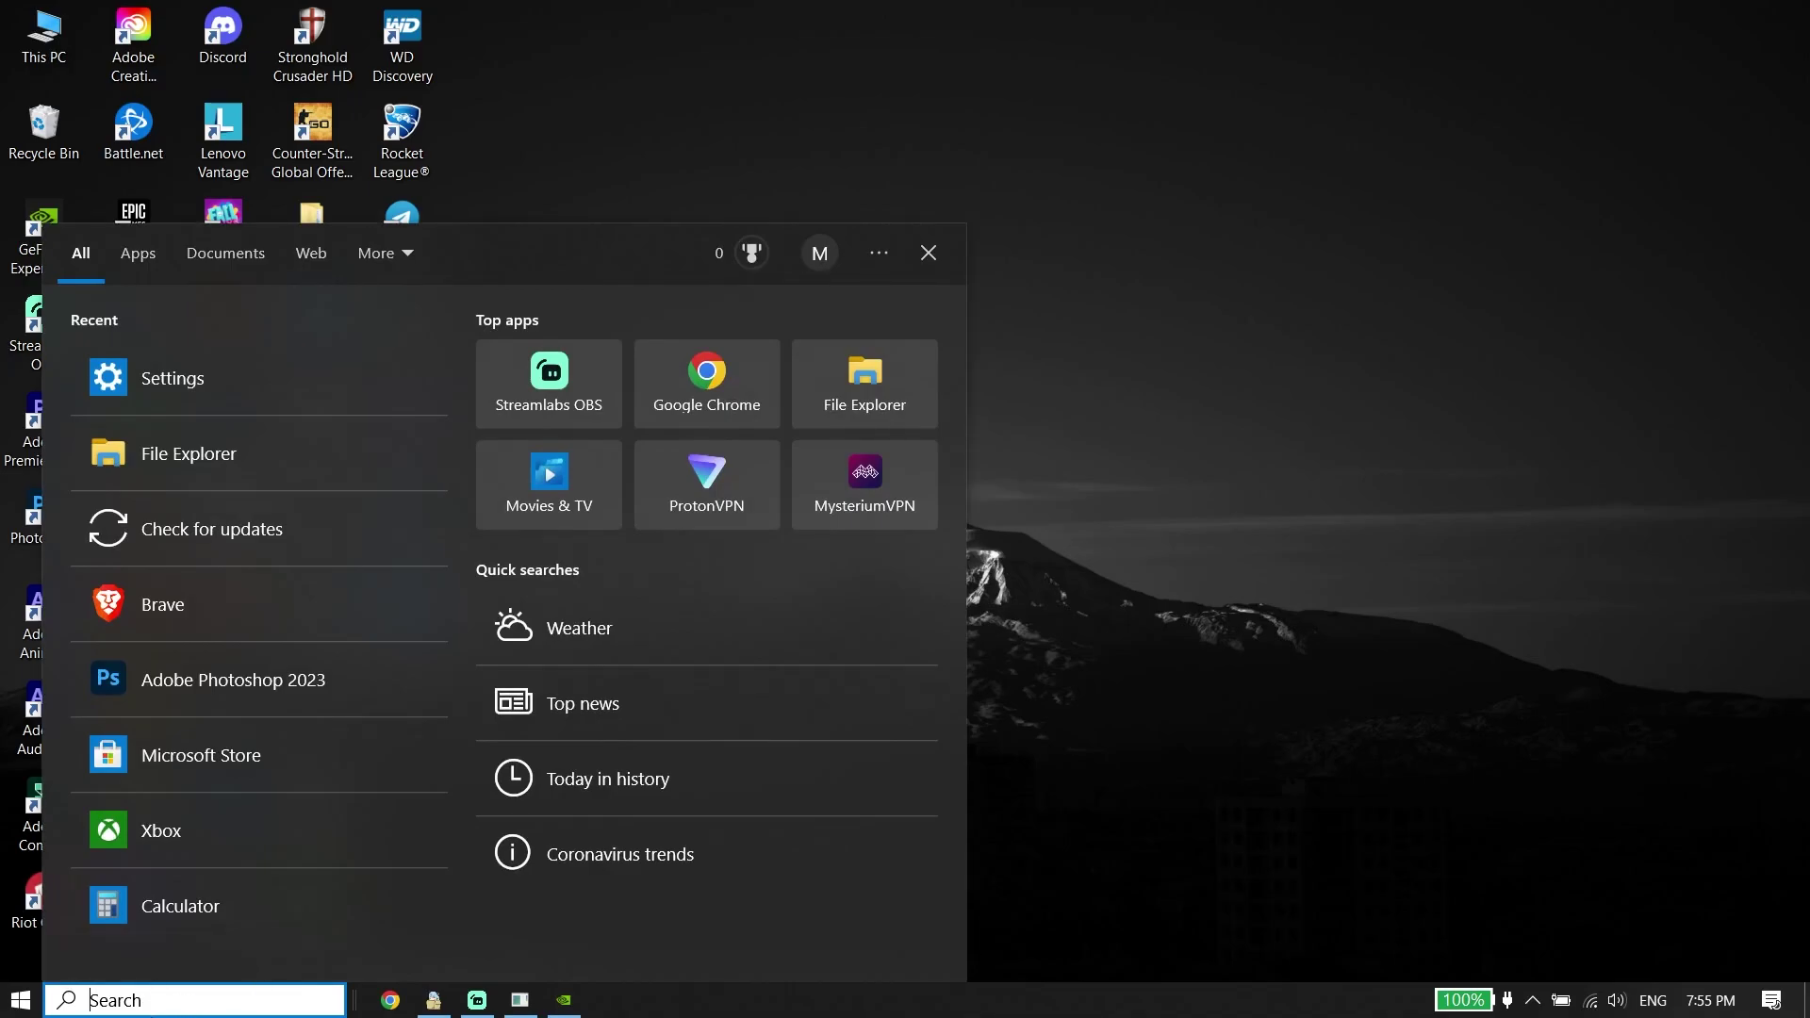
pyautogui.write('ch')
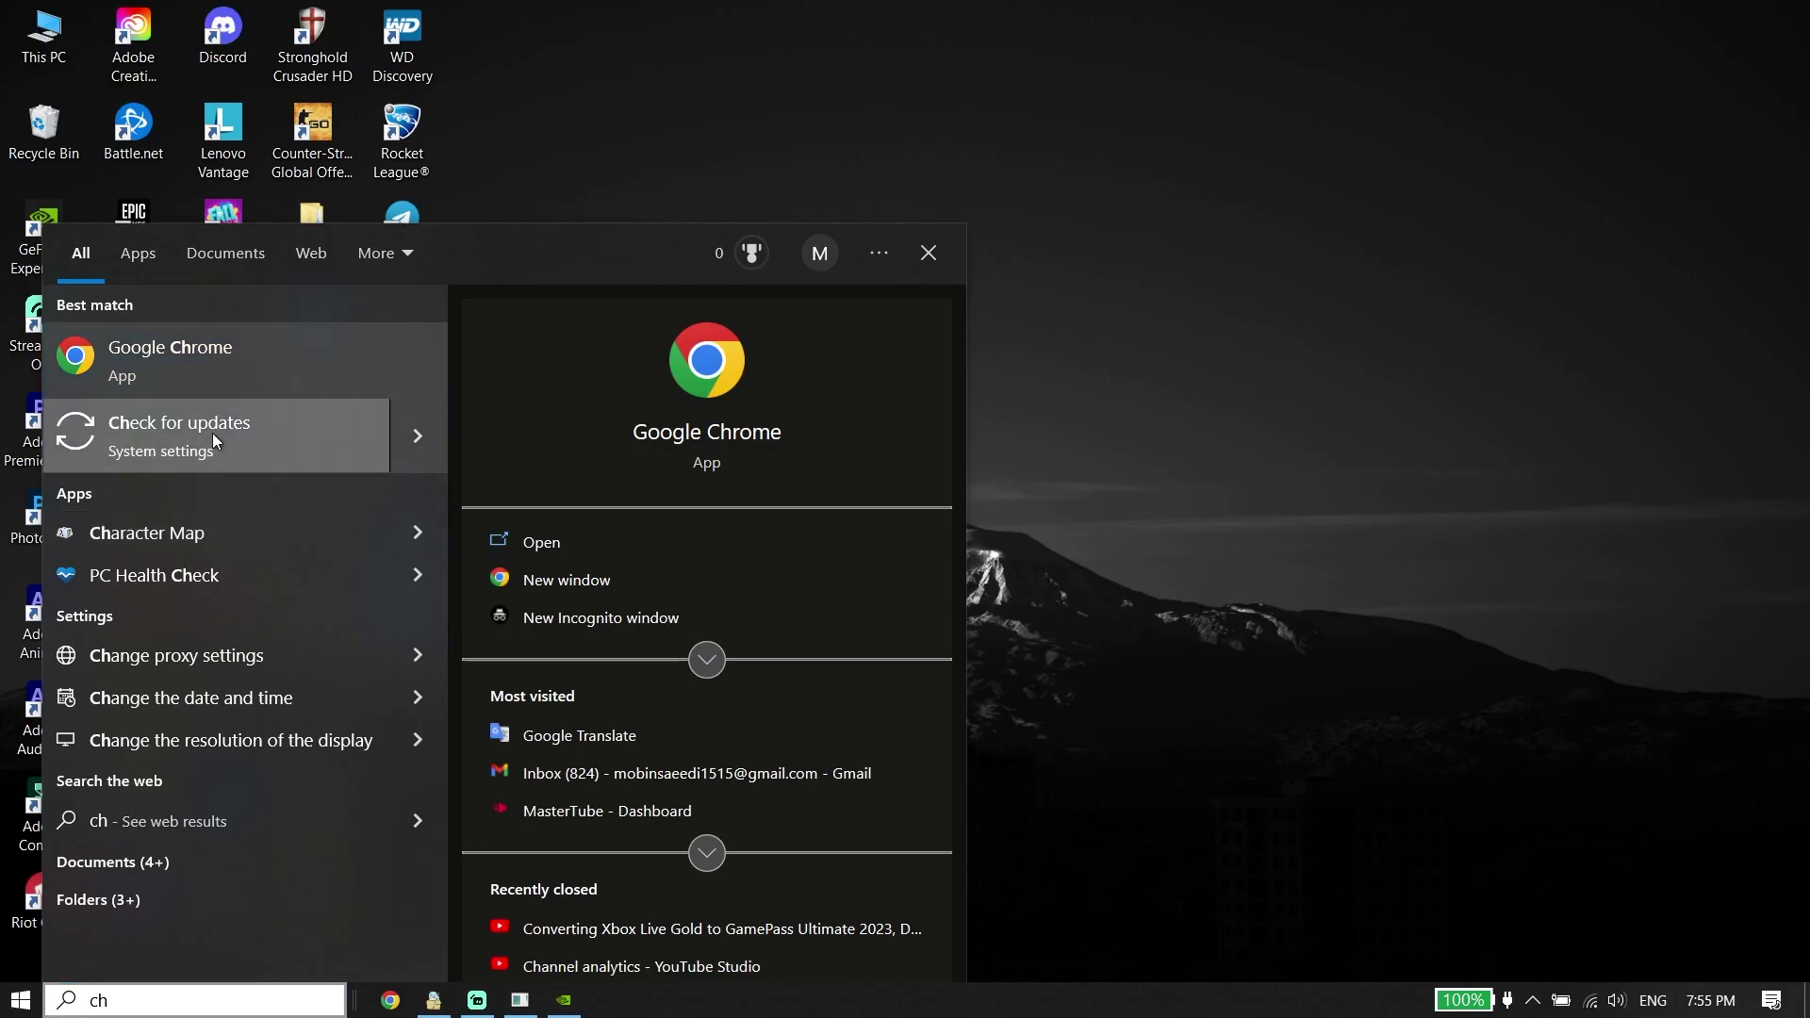
pyautogui.click(212, 433)
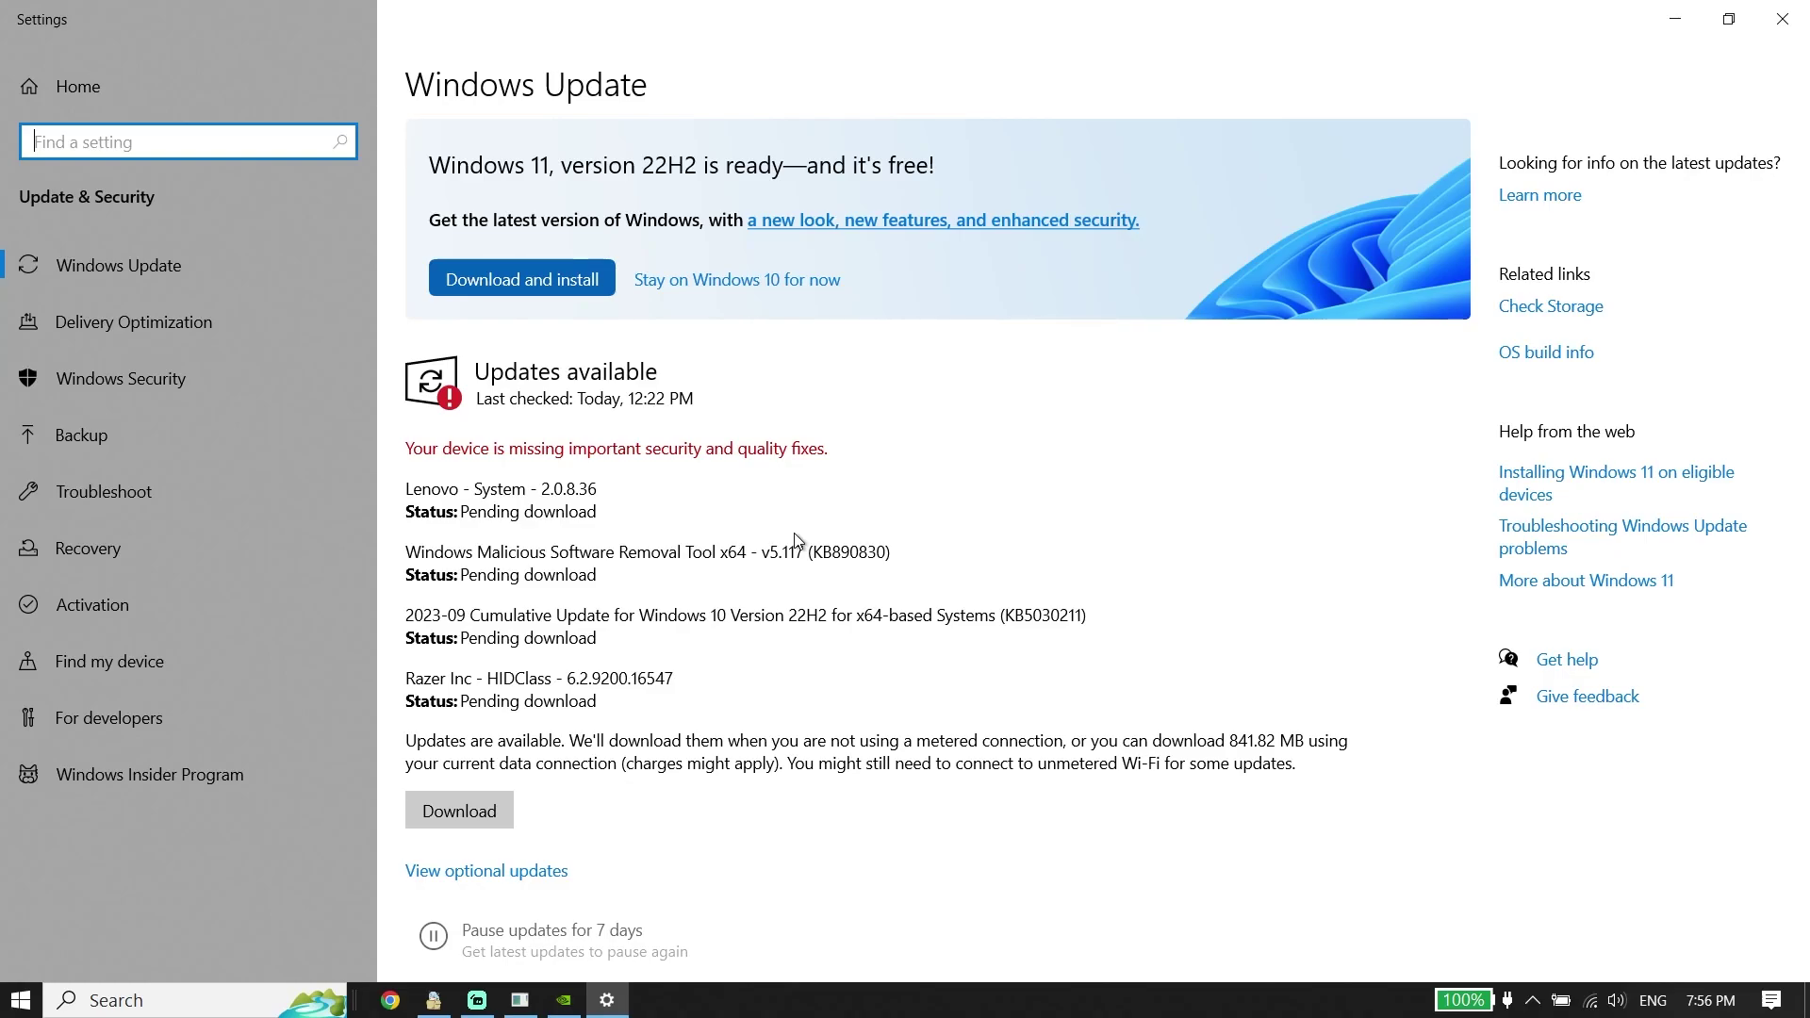
pyautogui.click(1782, 19)
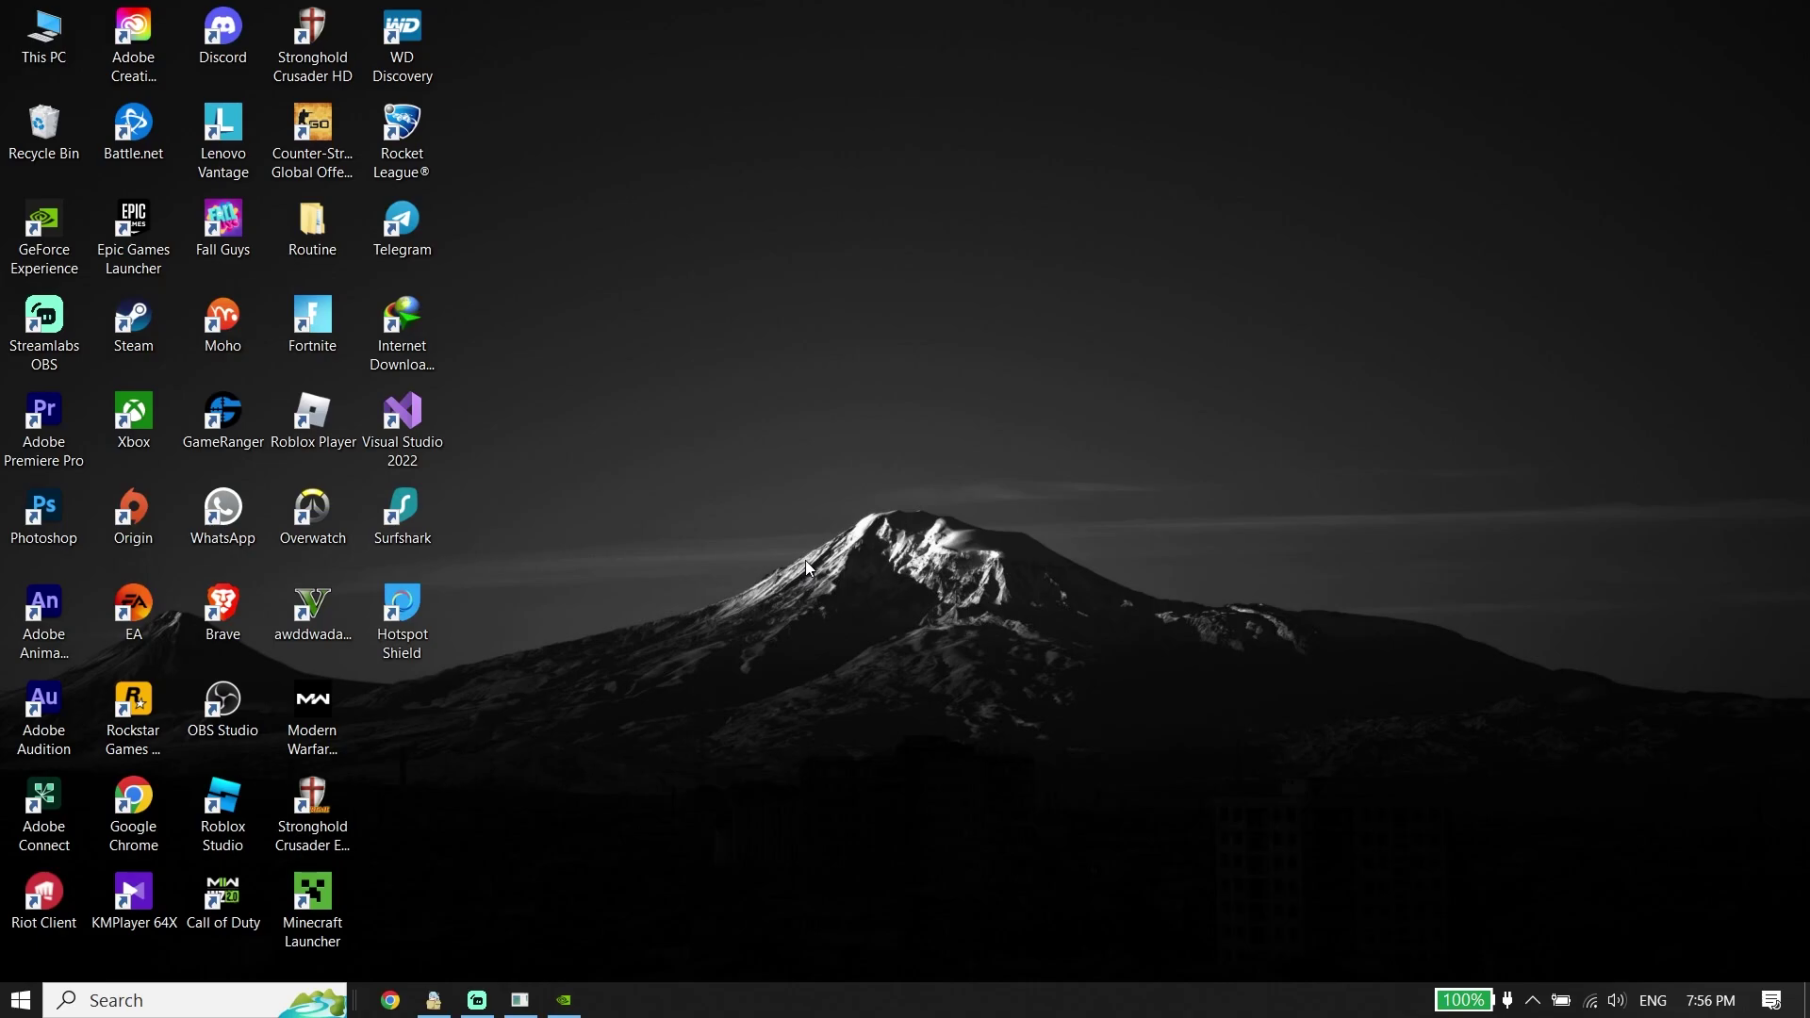
# View the available power plans in Power Options through the Power & sleep settings, and close both windows.
pyautogui.click(207, 991)
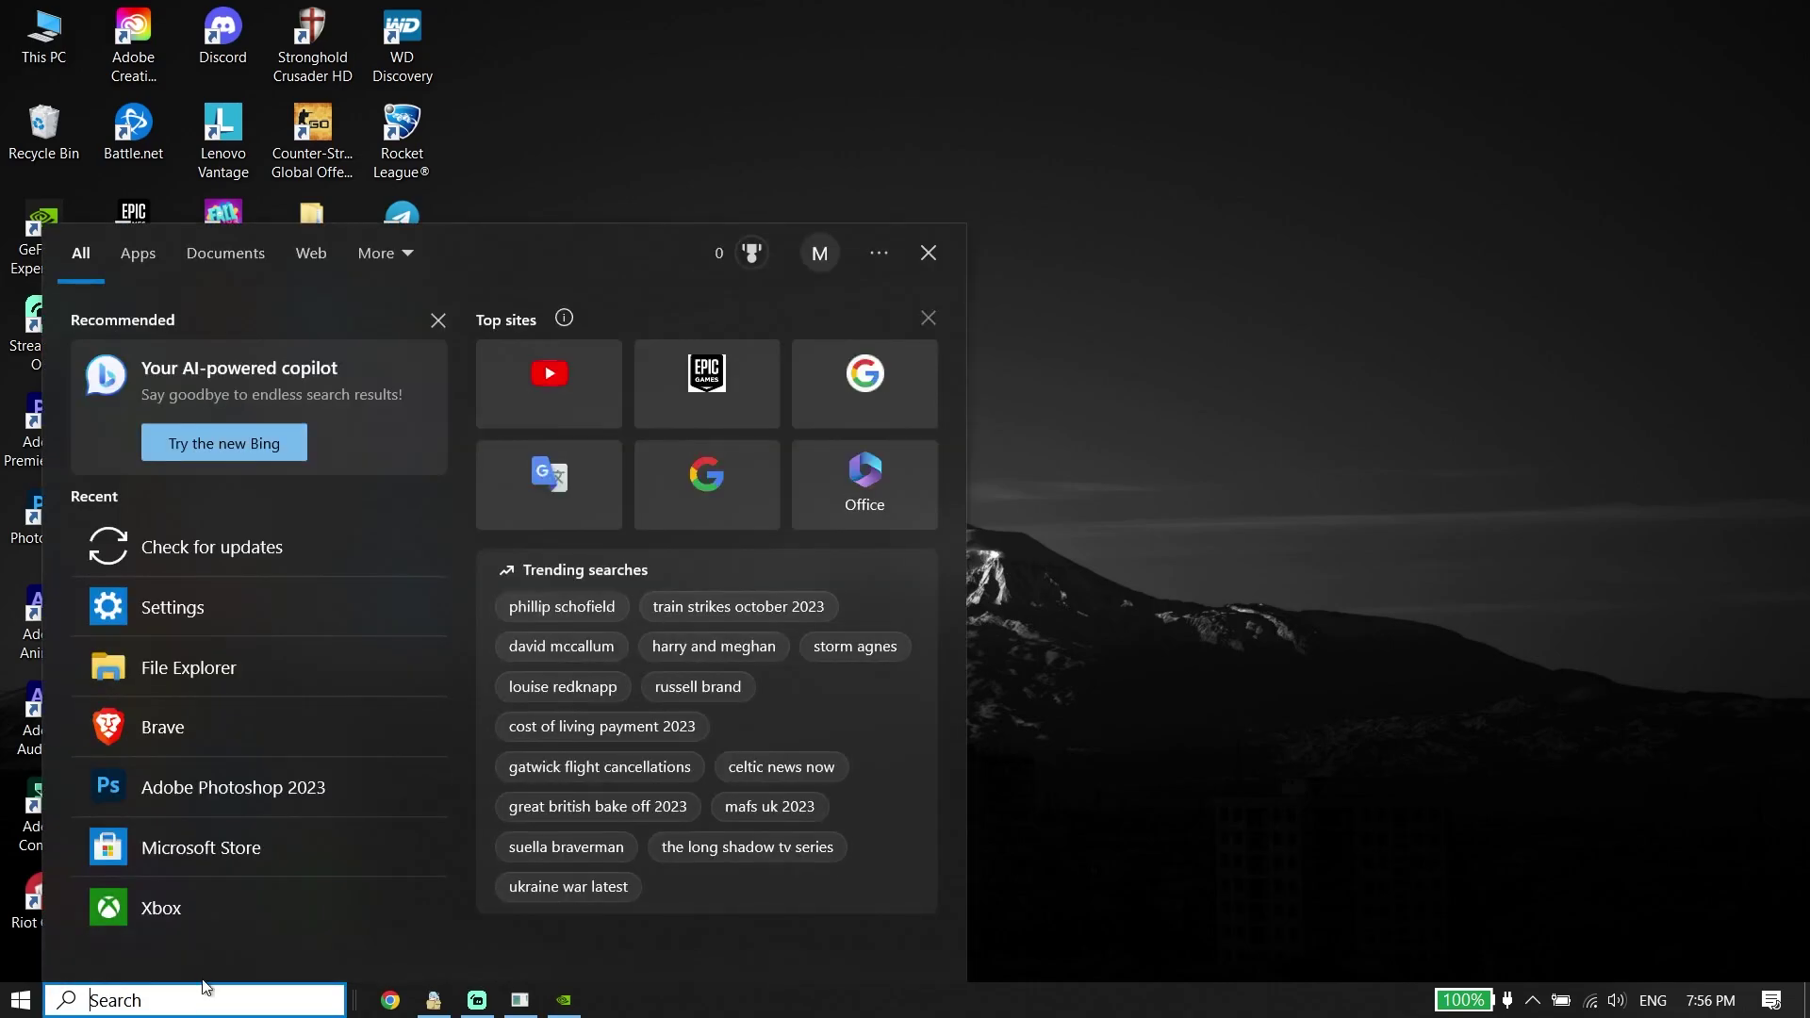
pyautogui.click(169, 607)
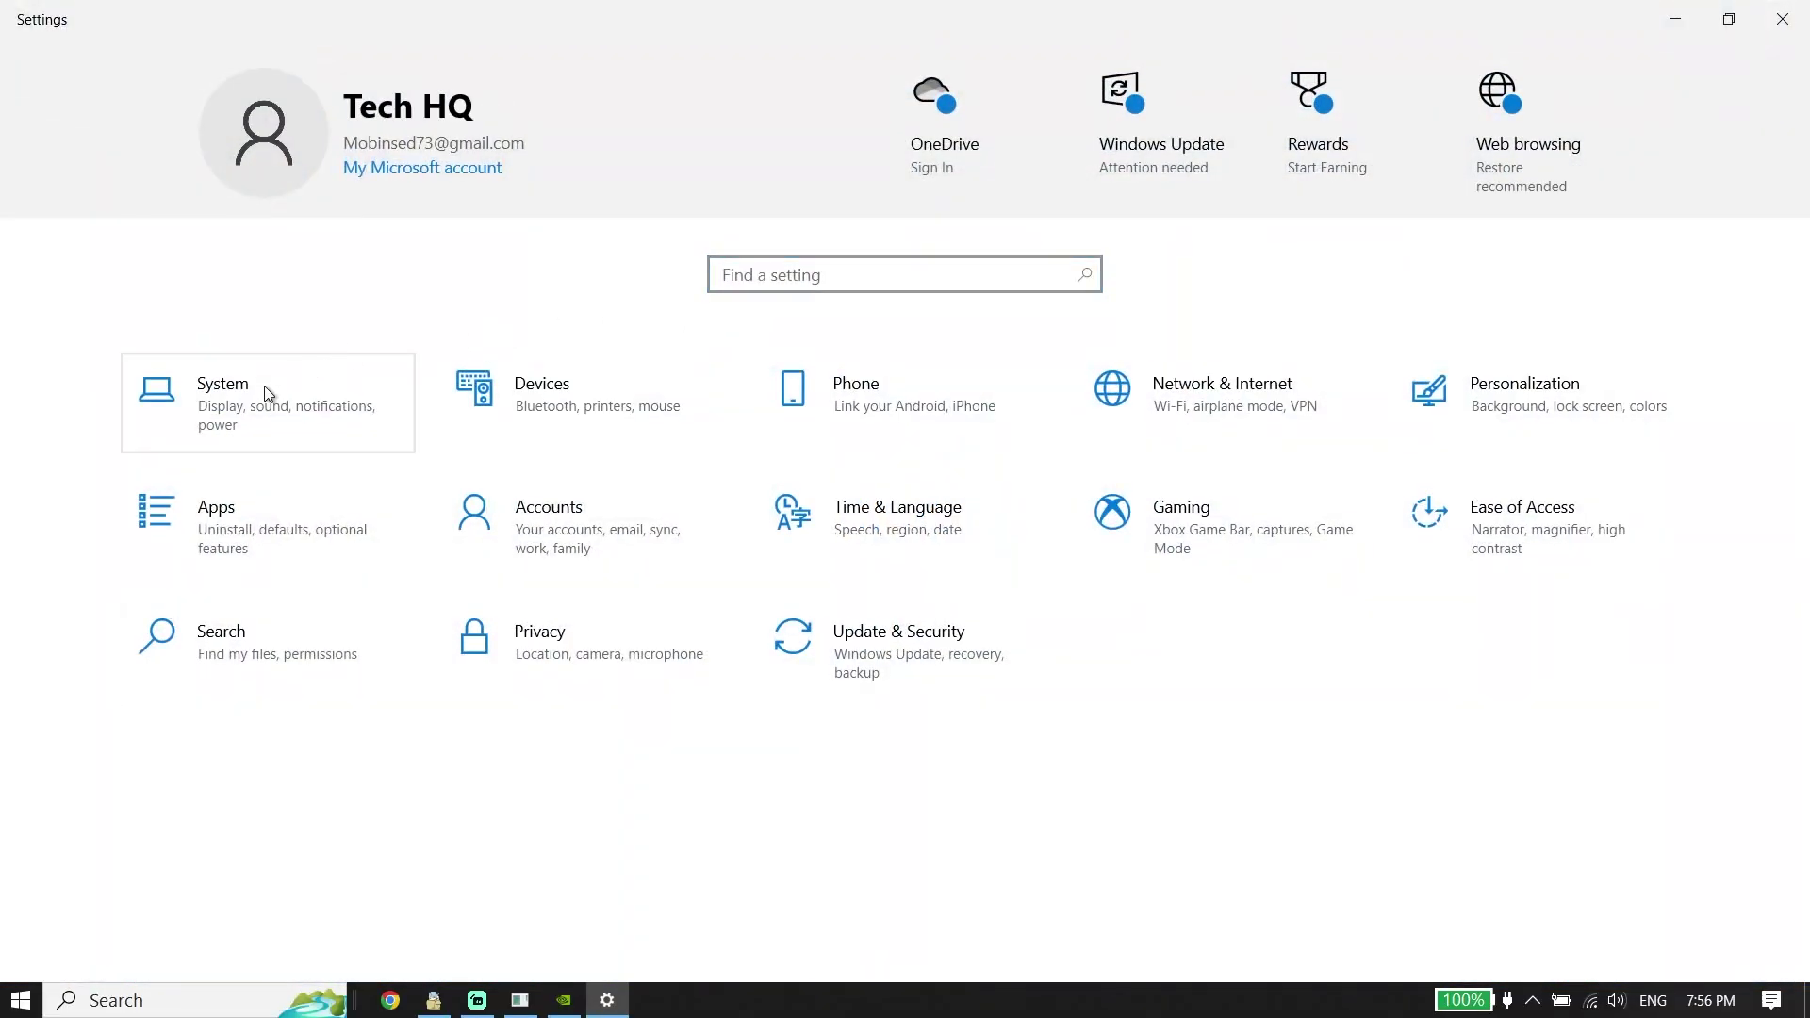
pyautogui.click(246, 411)
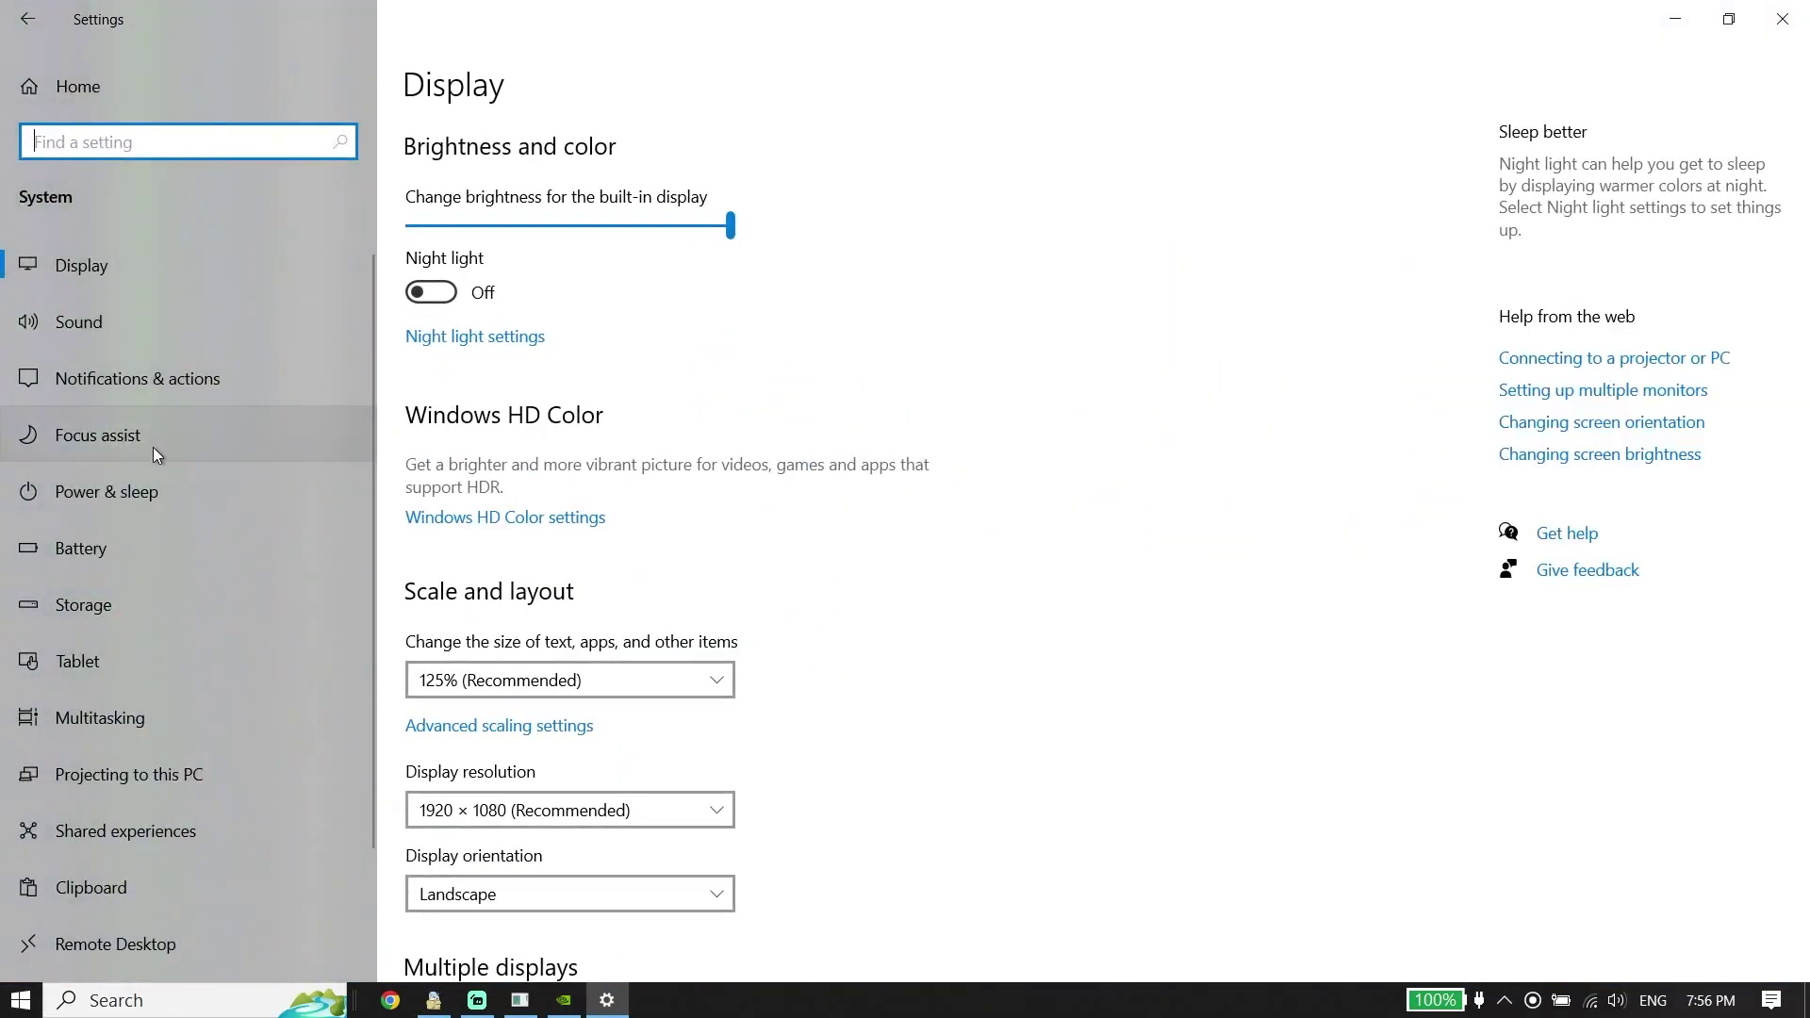
pyautogui.click(53, 488)
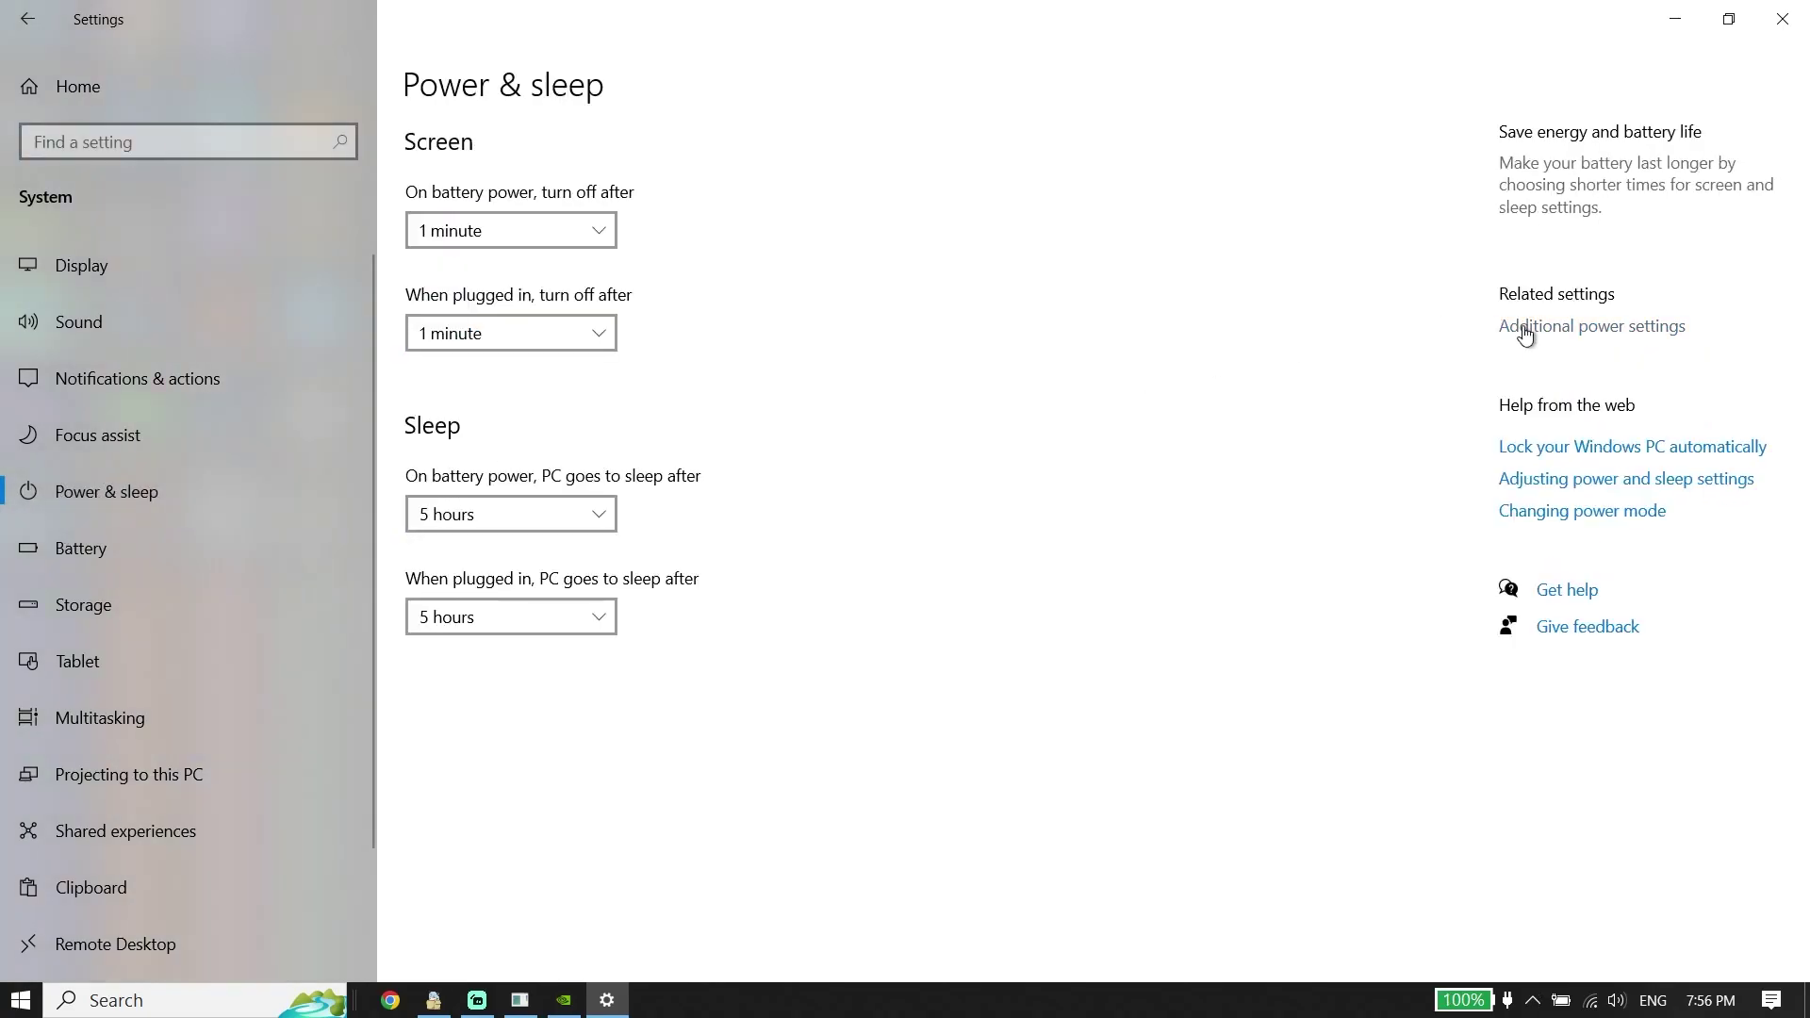
pyautogui.click(1526, 330)
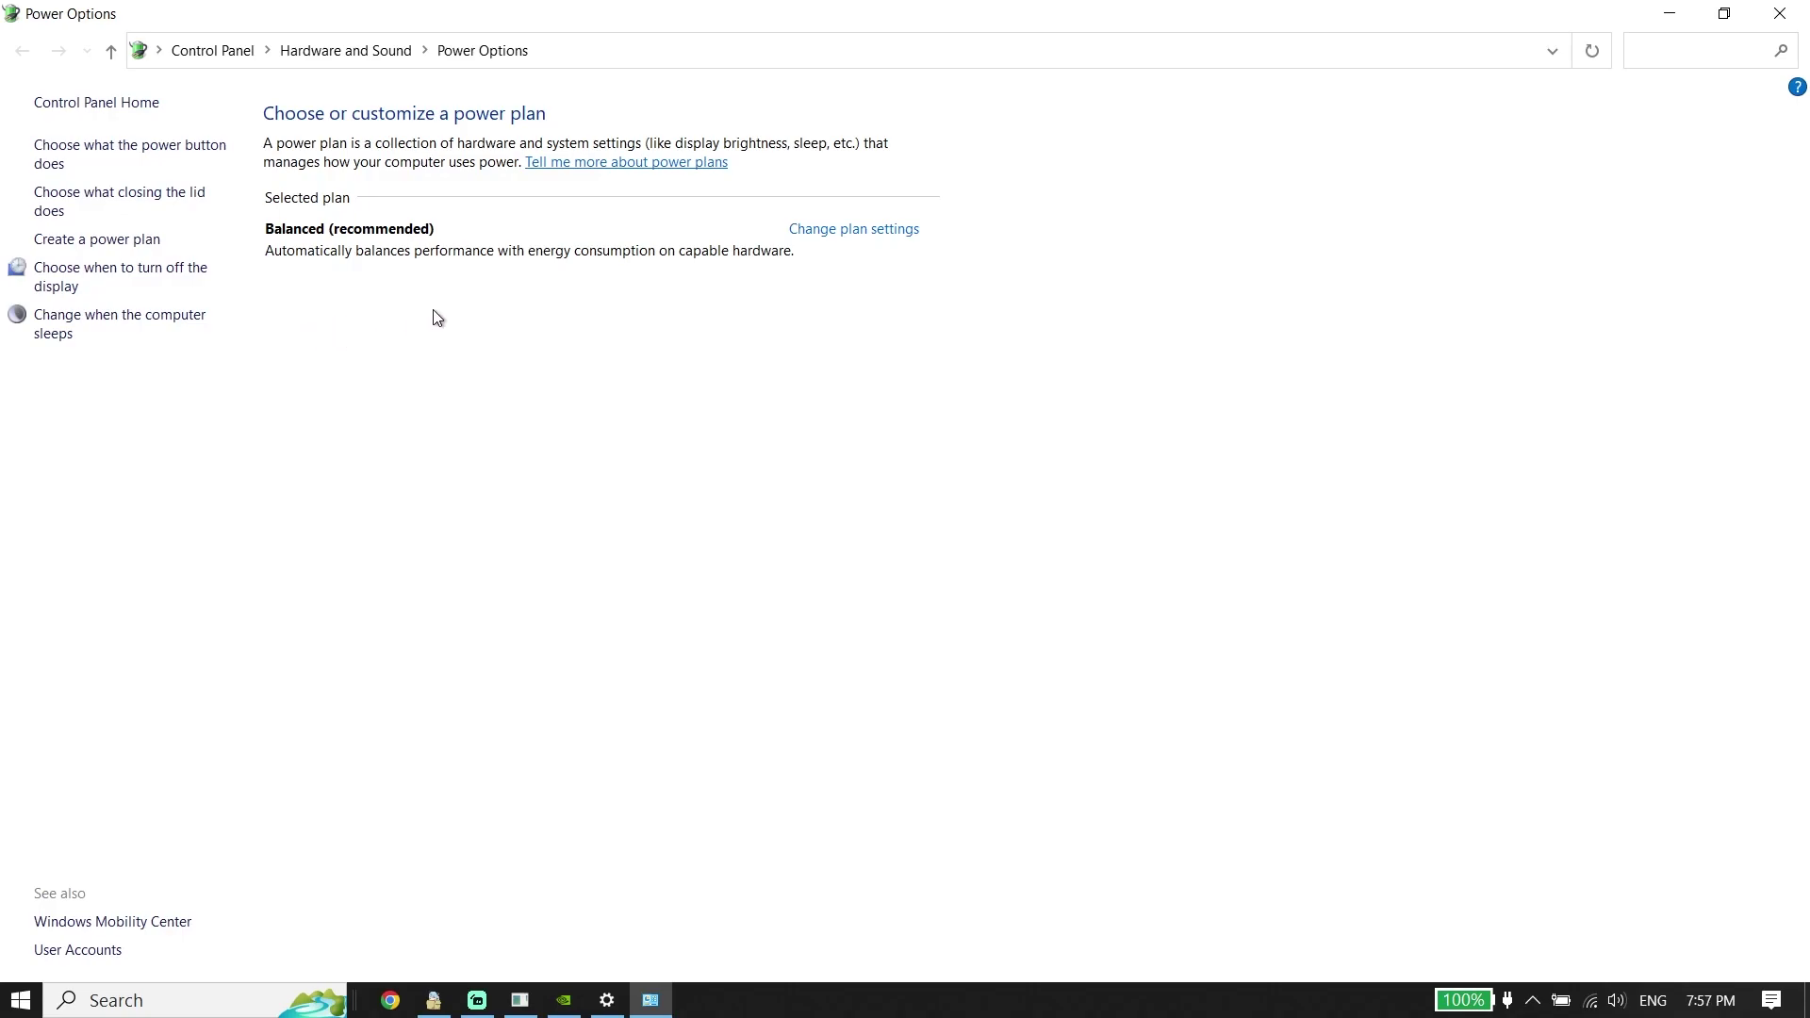
pyautogui.click(1780, 14)
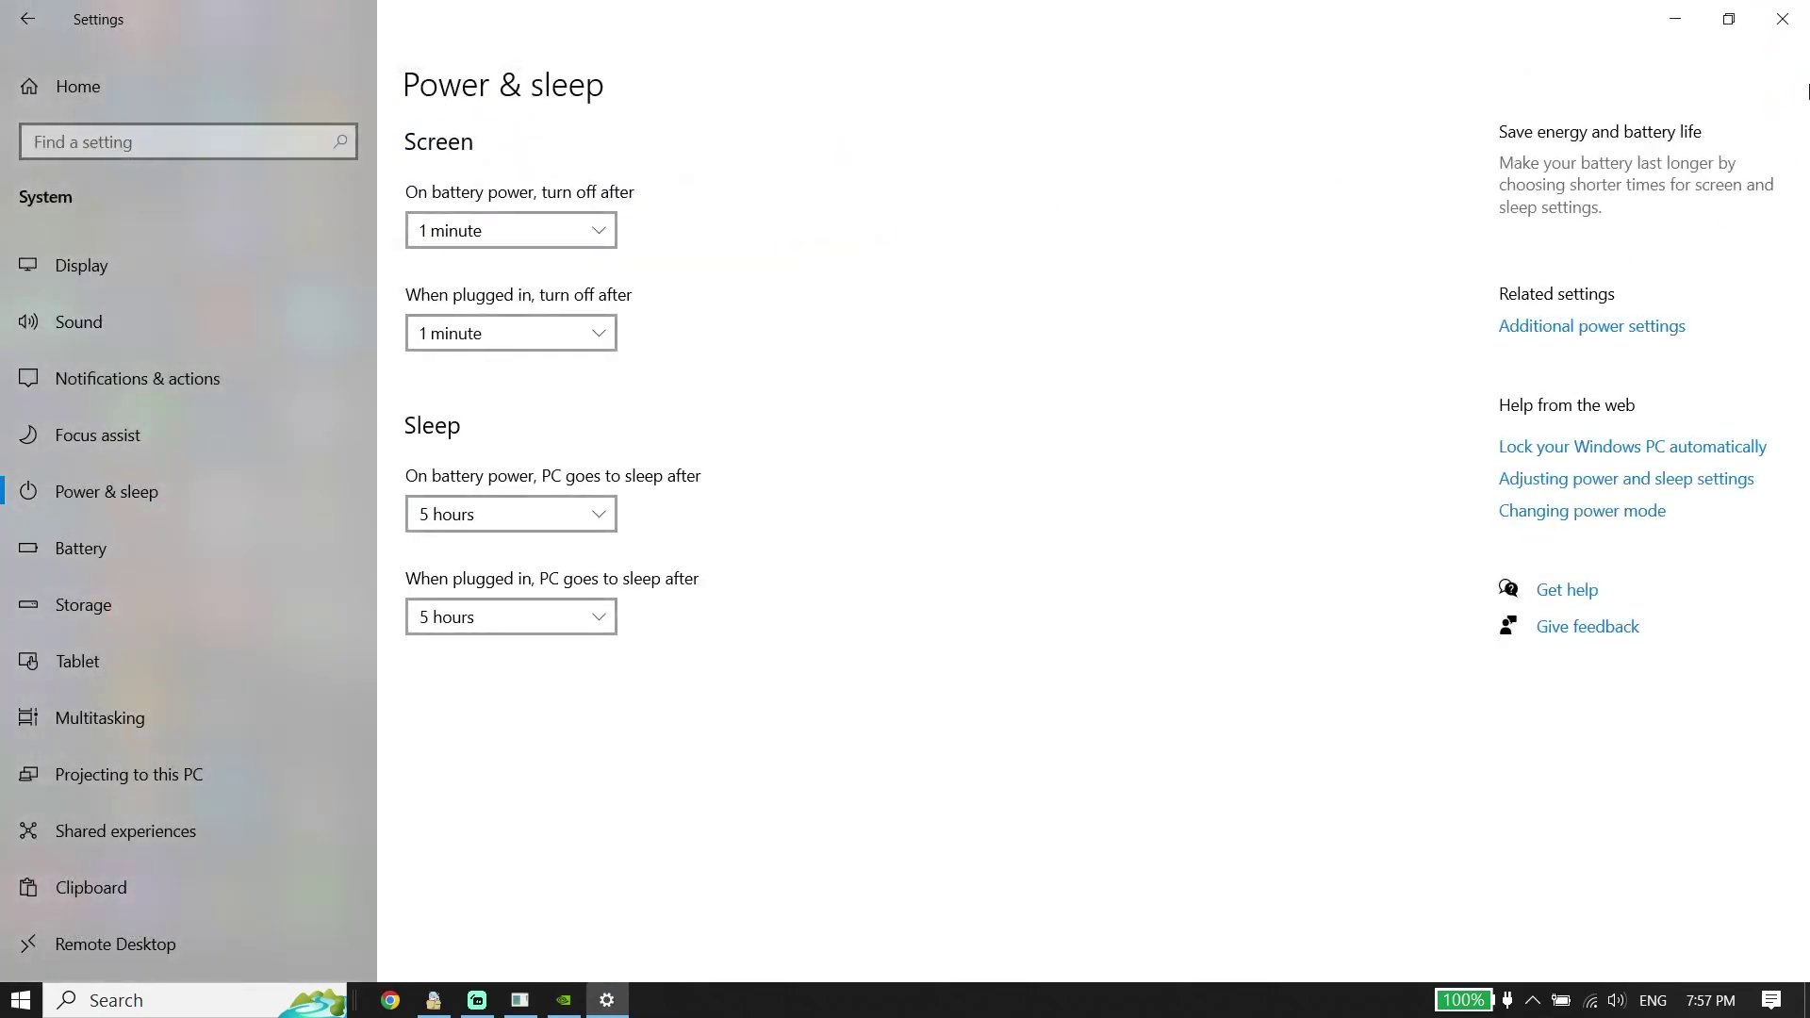
pyautogui.click(1782, 18)
# Set the plugged-in power mode to Best performance in the battery flyout.
pyautogui.moveTo(1564, 999)
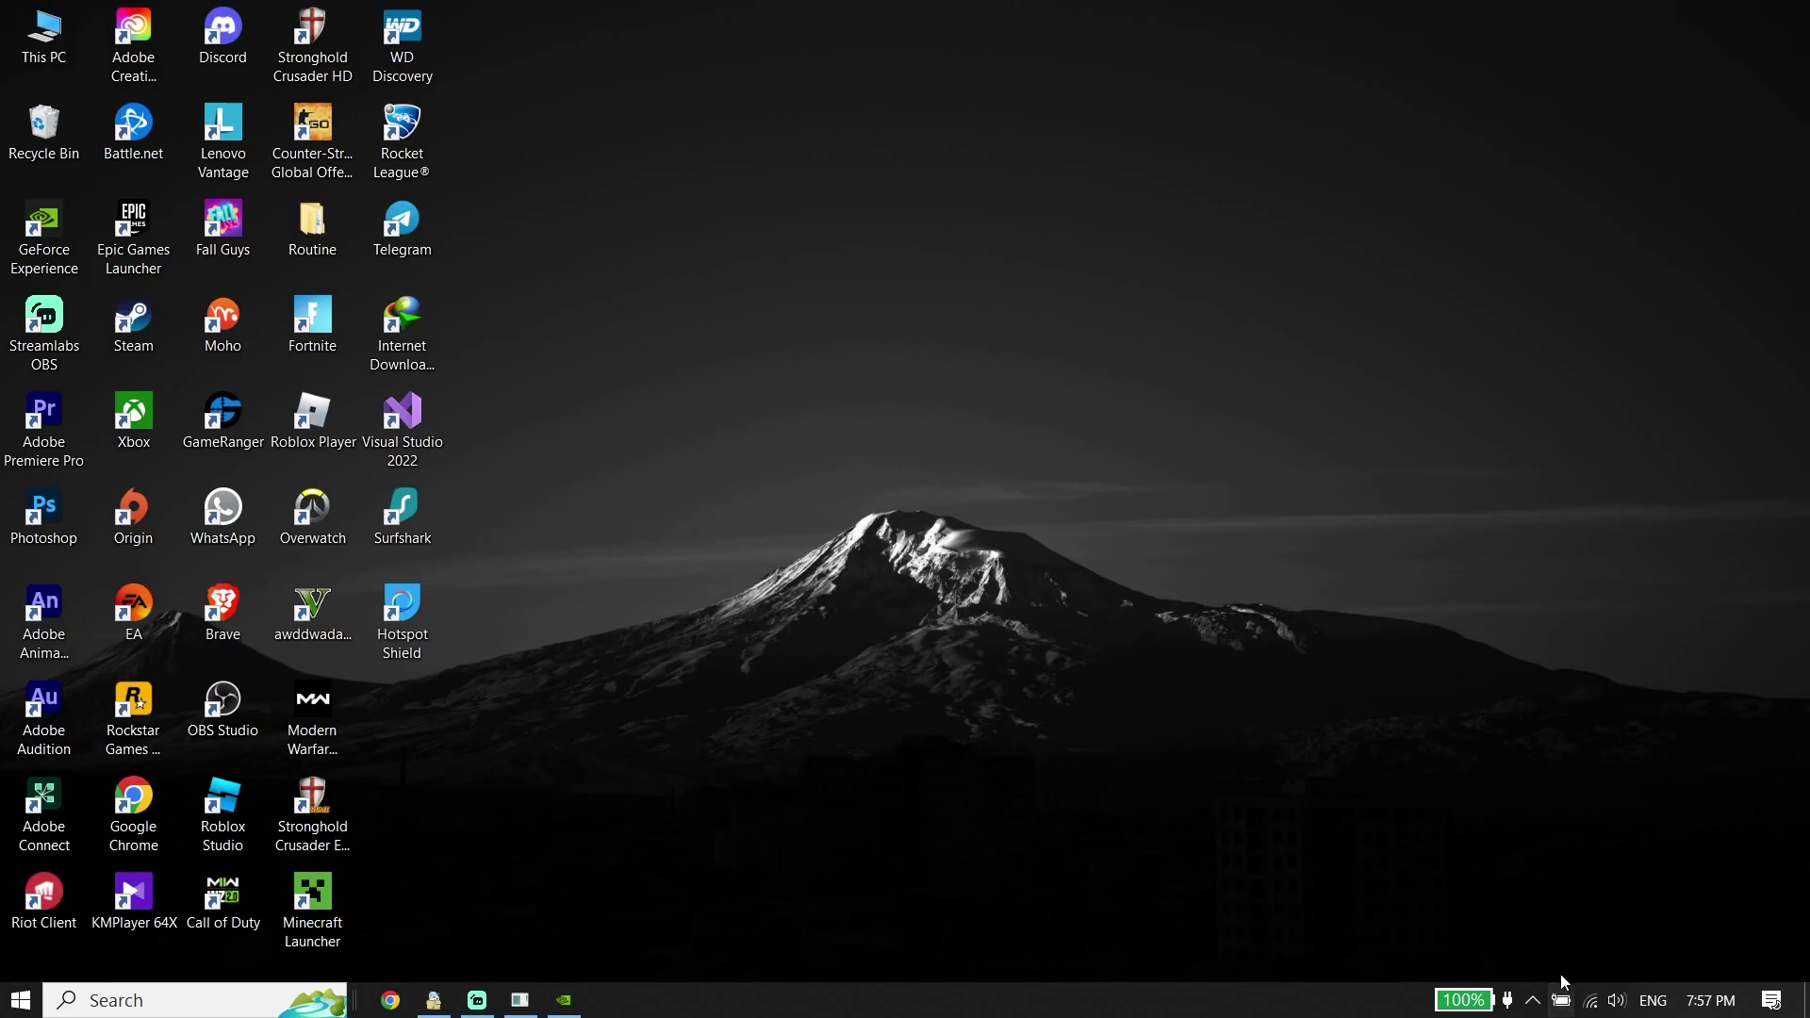
pyautogui.moveTo(1562, 834); pyautogui.dragTo(1754, 828)
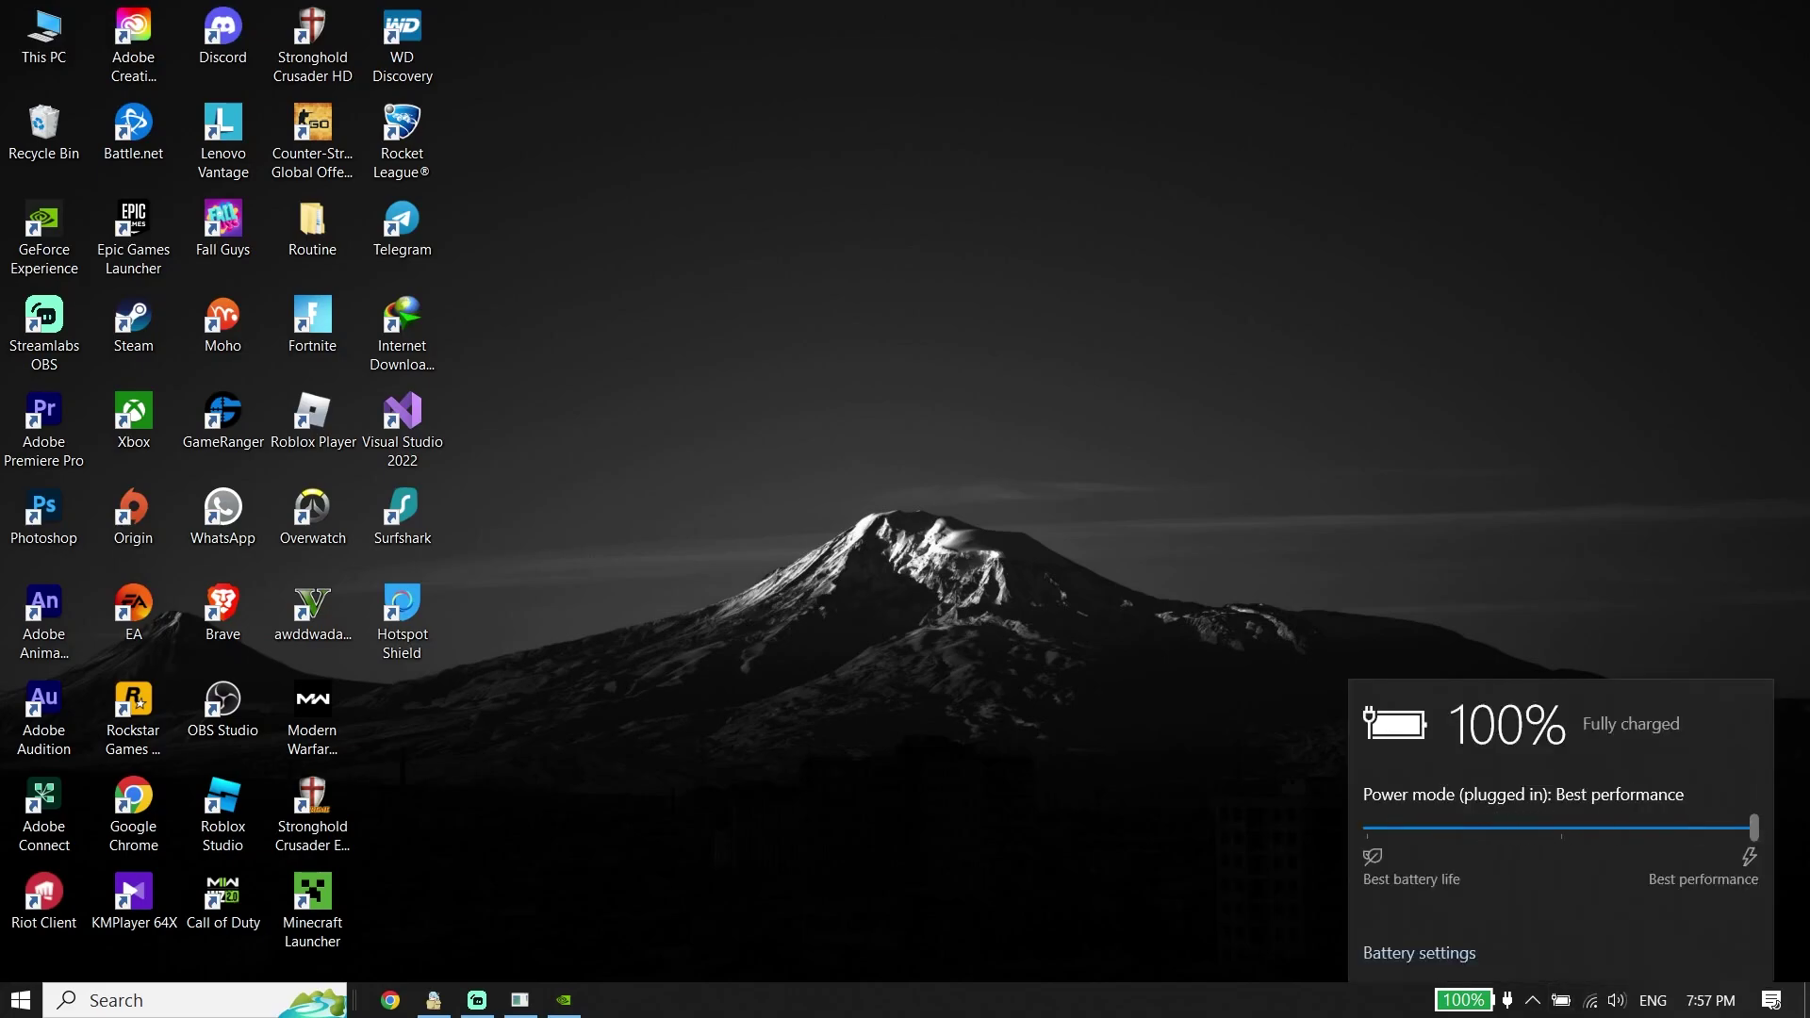
pyautogui.click(1525, 451)
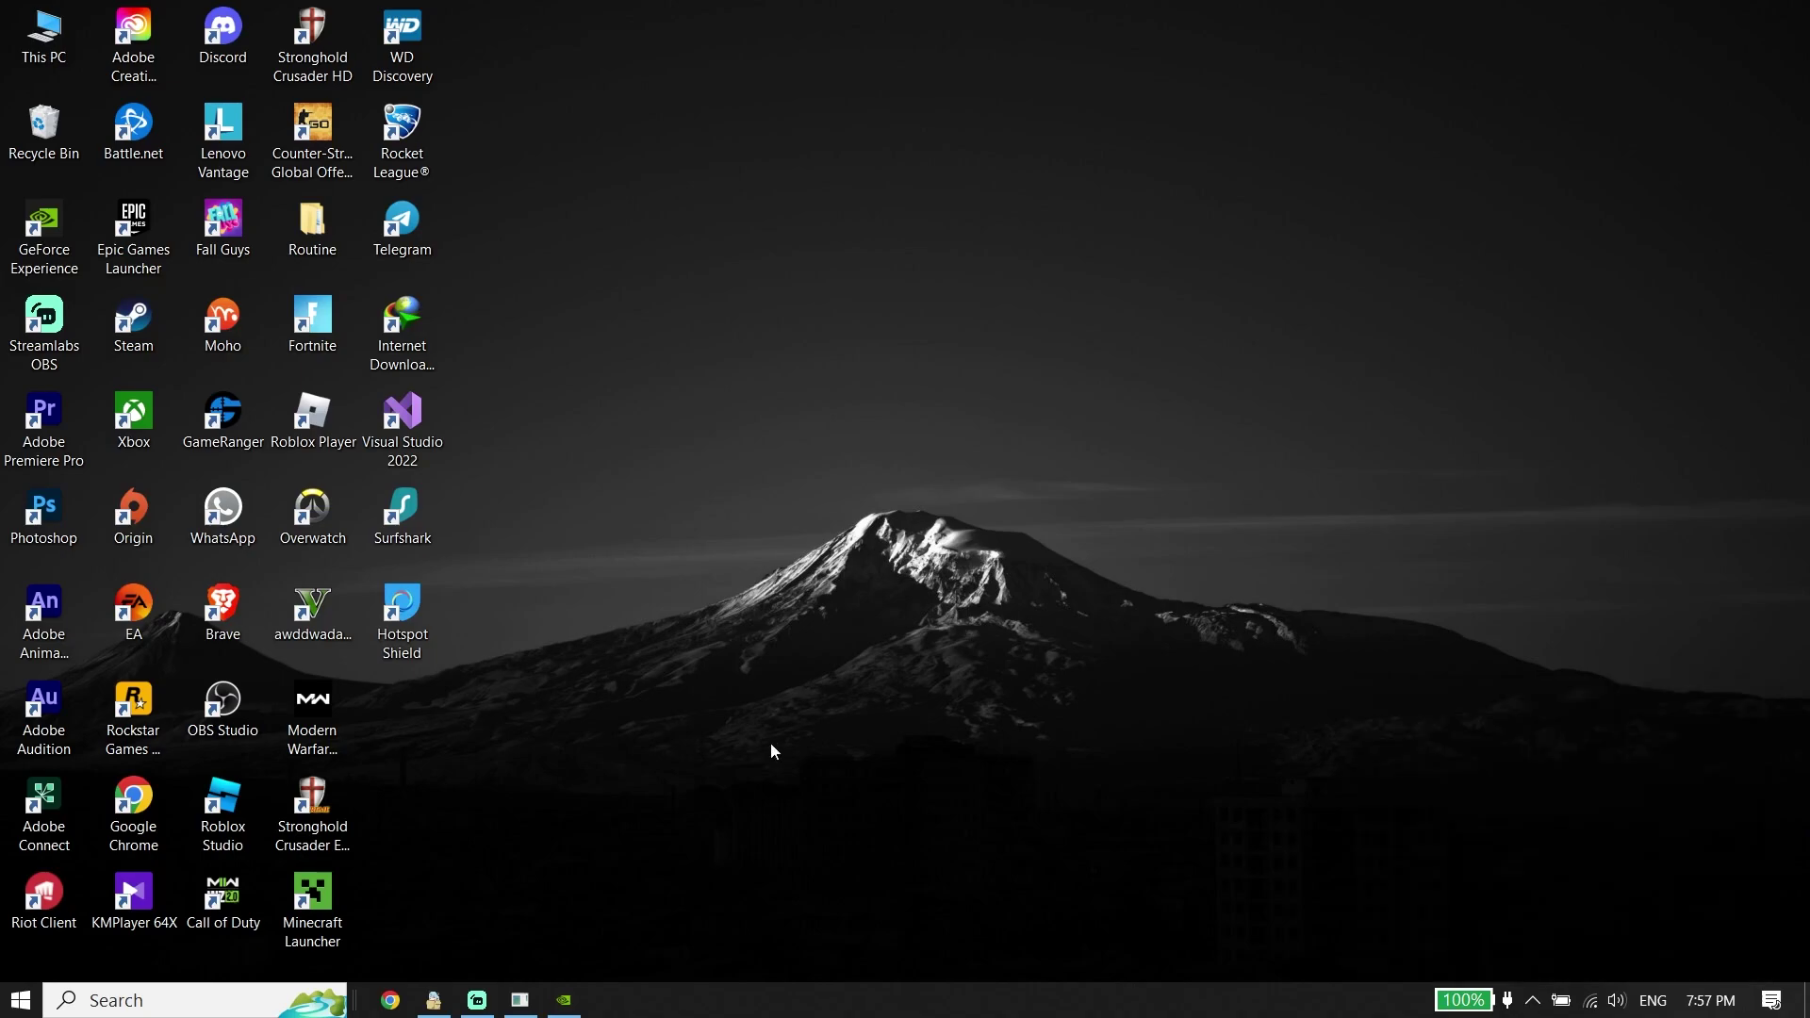
# Find the Graphics settings in Windows Settings and toggle hardware-accelerated GPU scheduling, leaving it on.
pyautogui.click(222, 997)
pyautogui.click(162, 596)
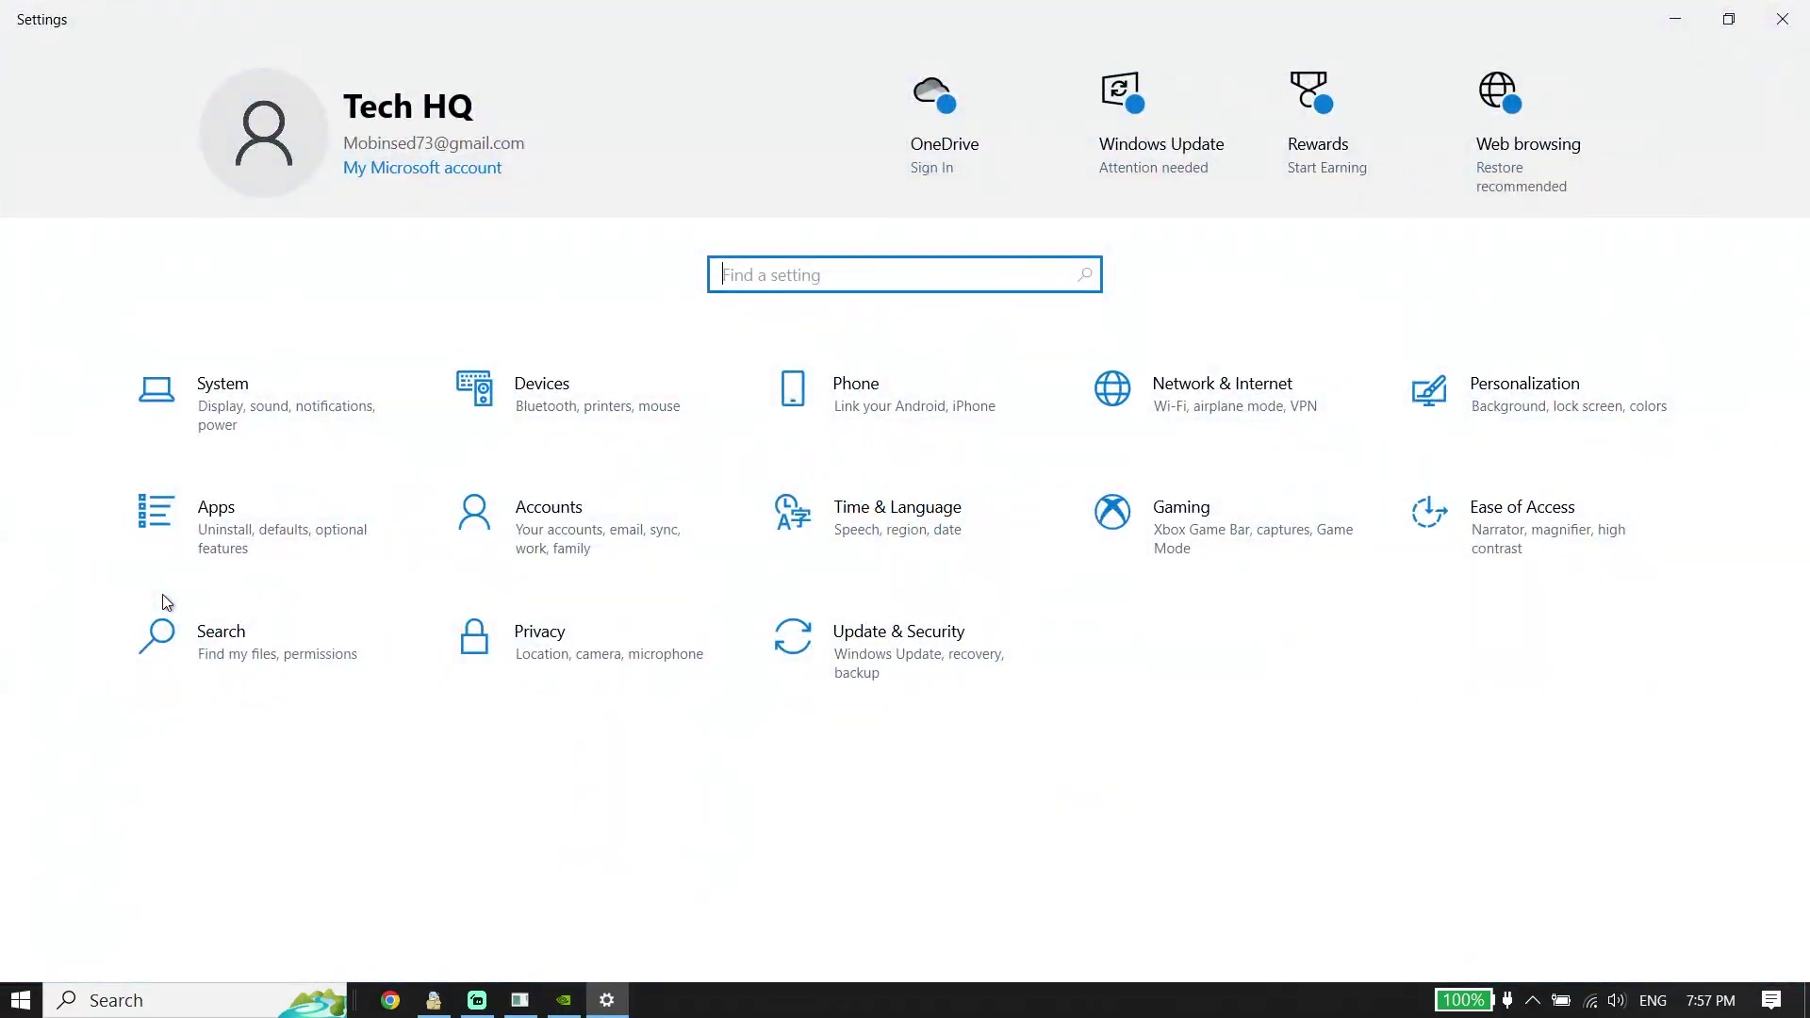
pyautogui.write('gr')
pyautogui.click(847, 319)
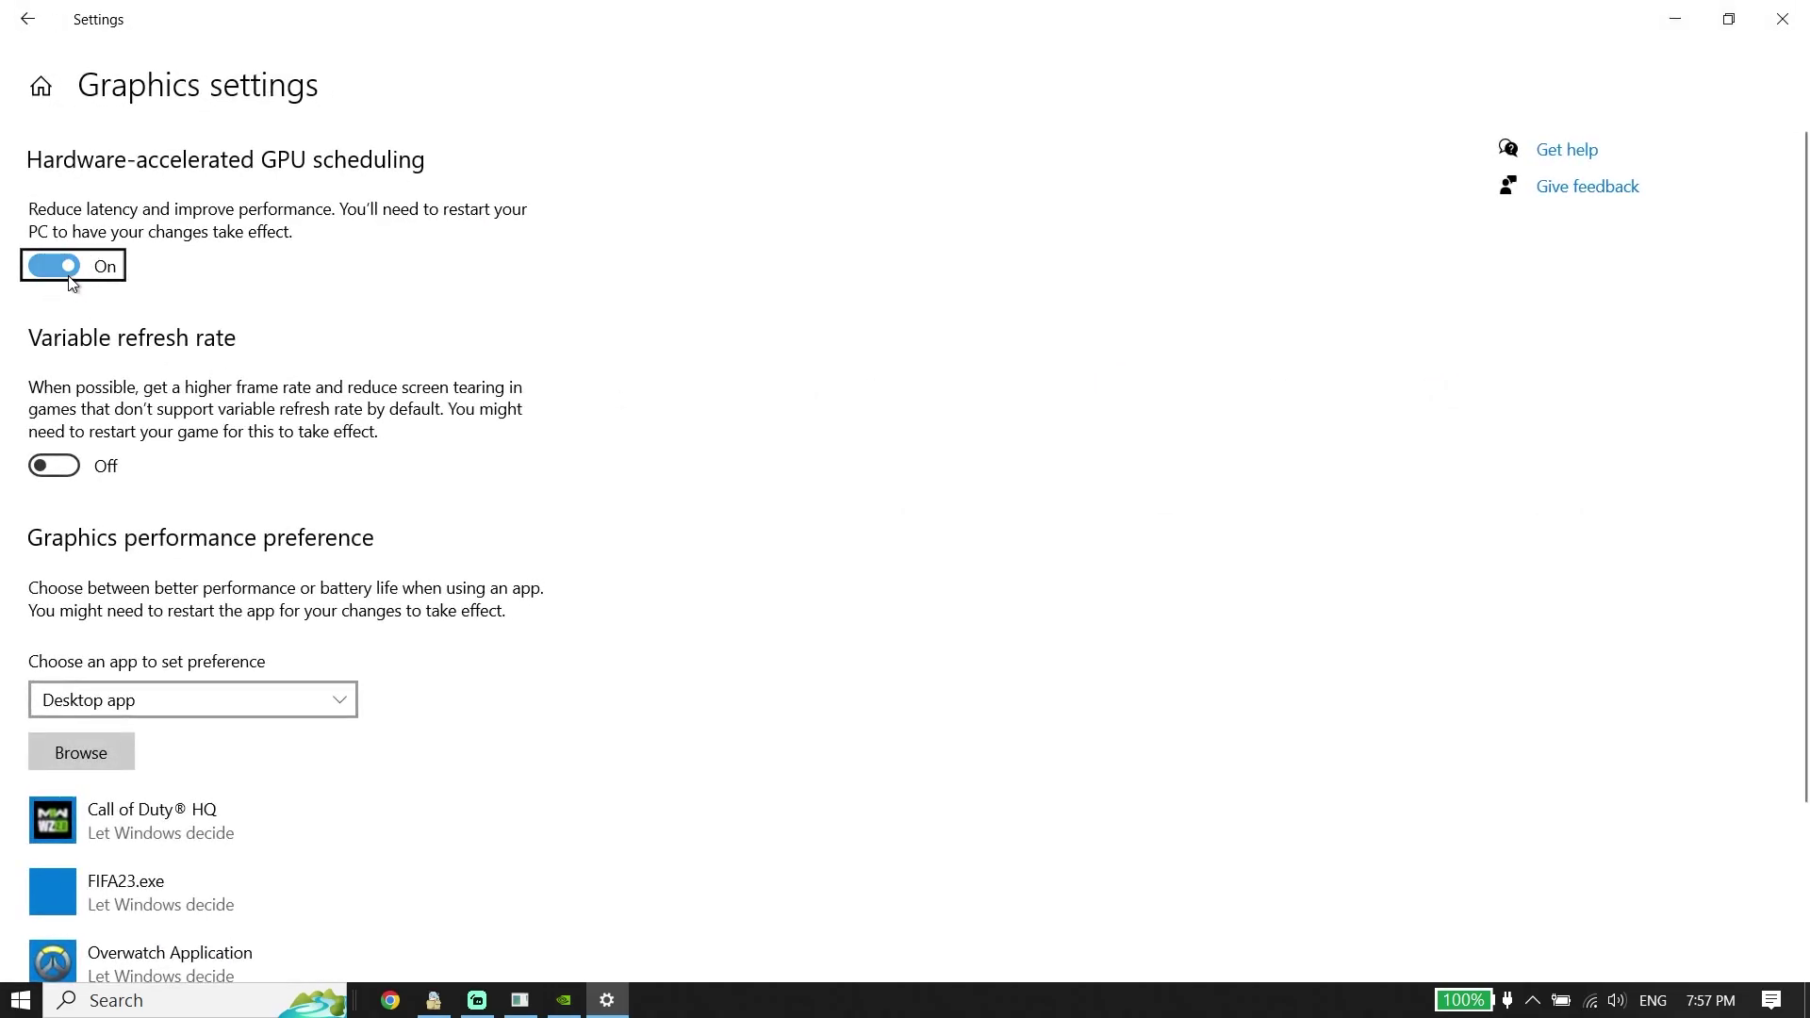
pyautogui.click(66, 269)
pyautogui.click(64, 268)
# Open the file picker for adding a desktop app to the graphics performance preferences, and cancel it.
pyautogui.scroll(-3, 109, 300)
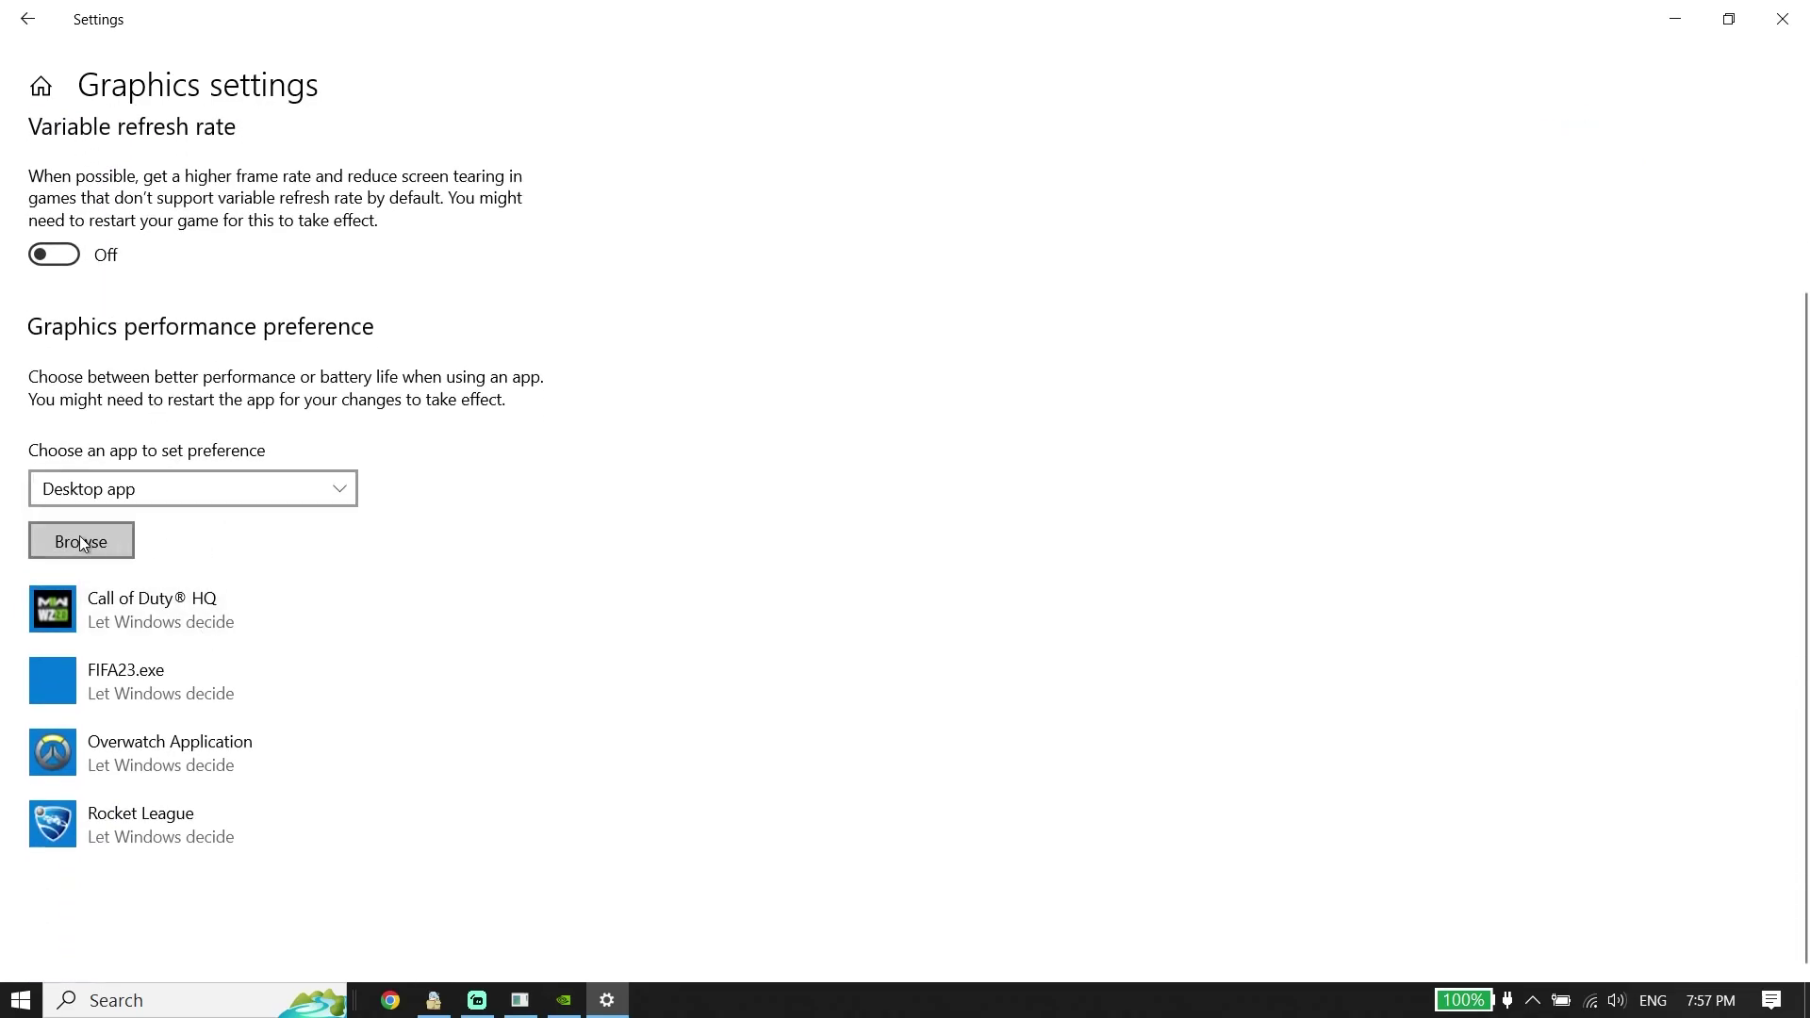
pyautogui.click(80, 542)
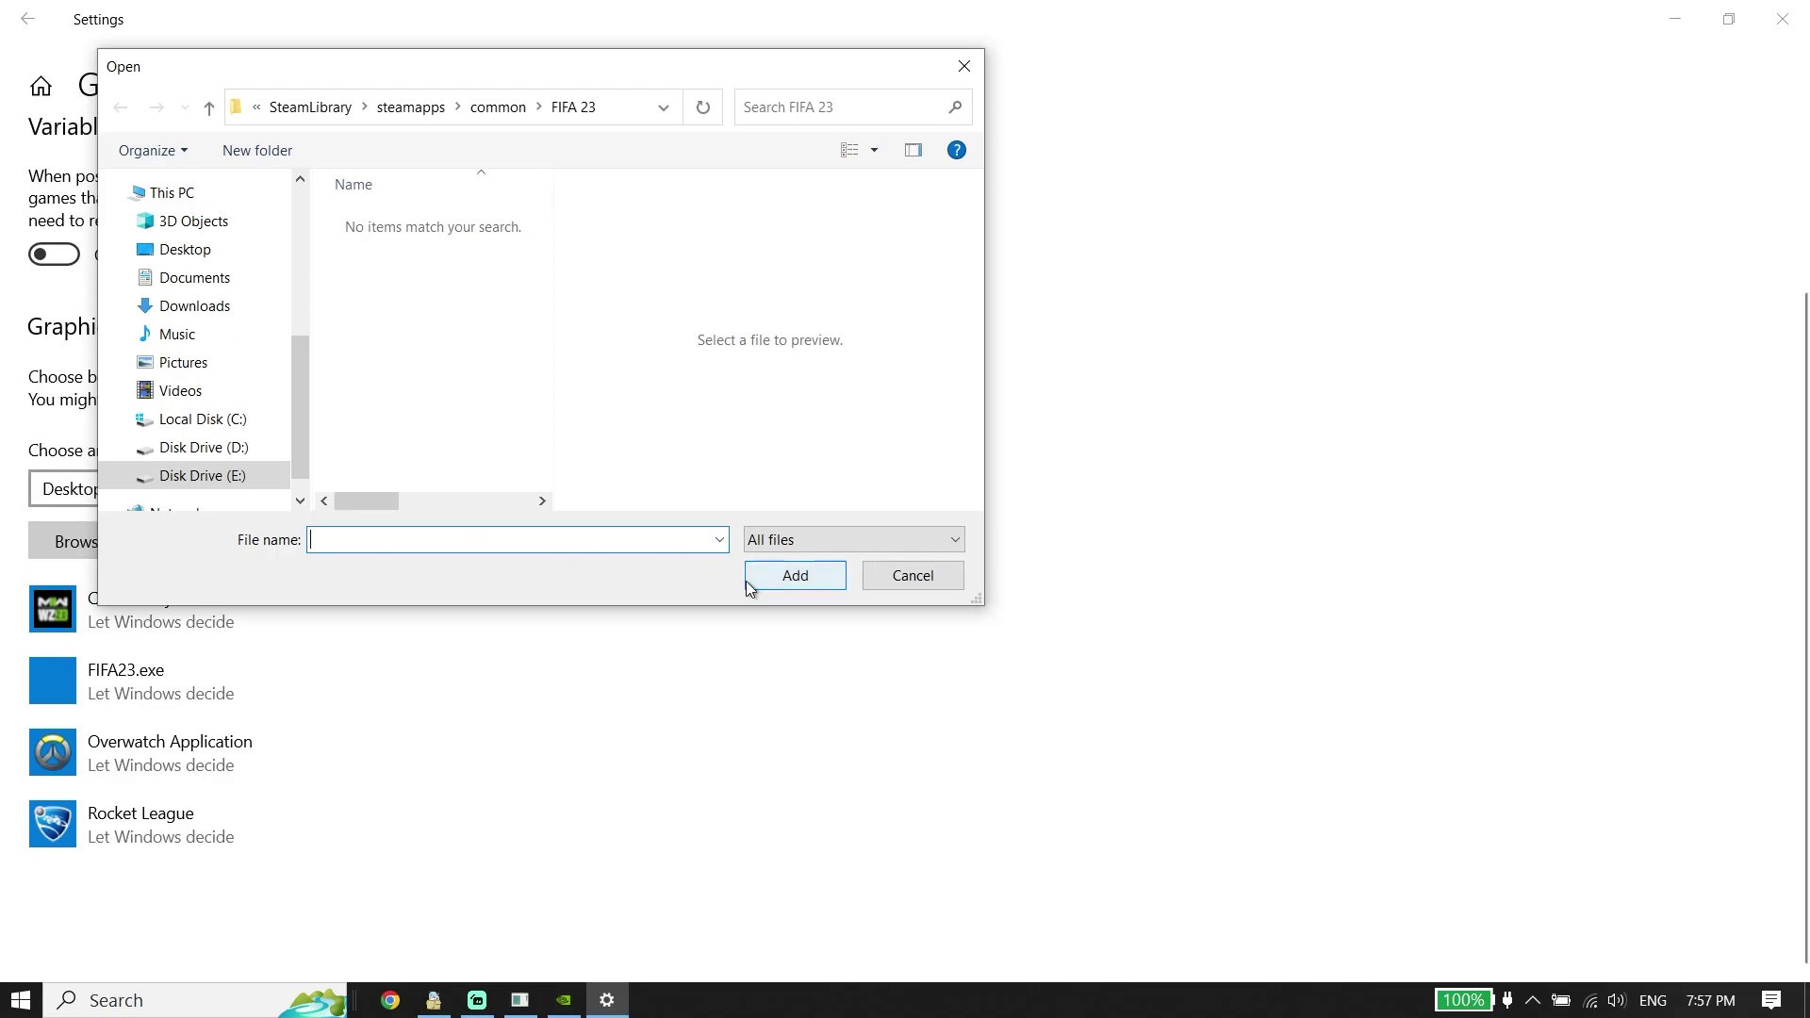
pyautogui.click(964, 67)
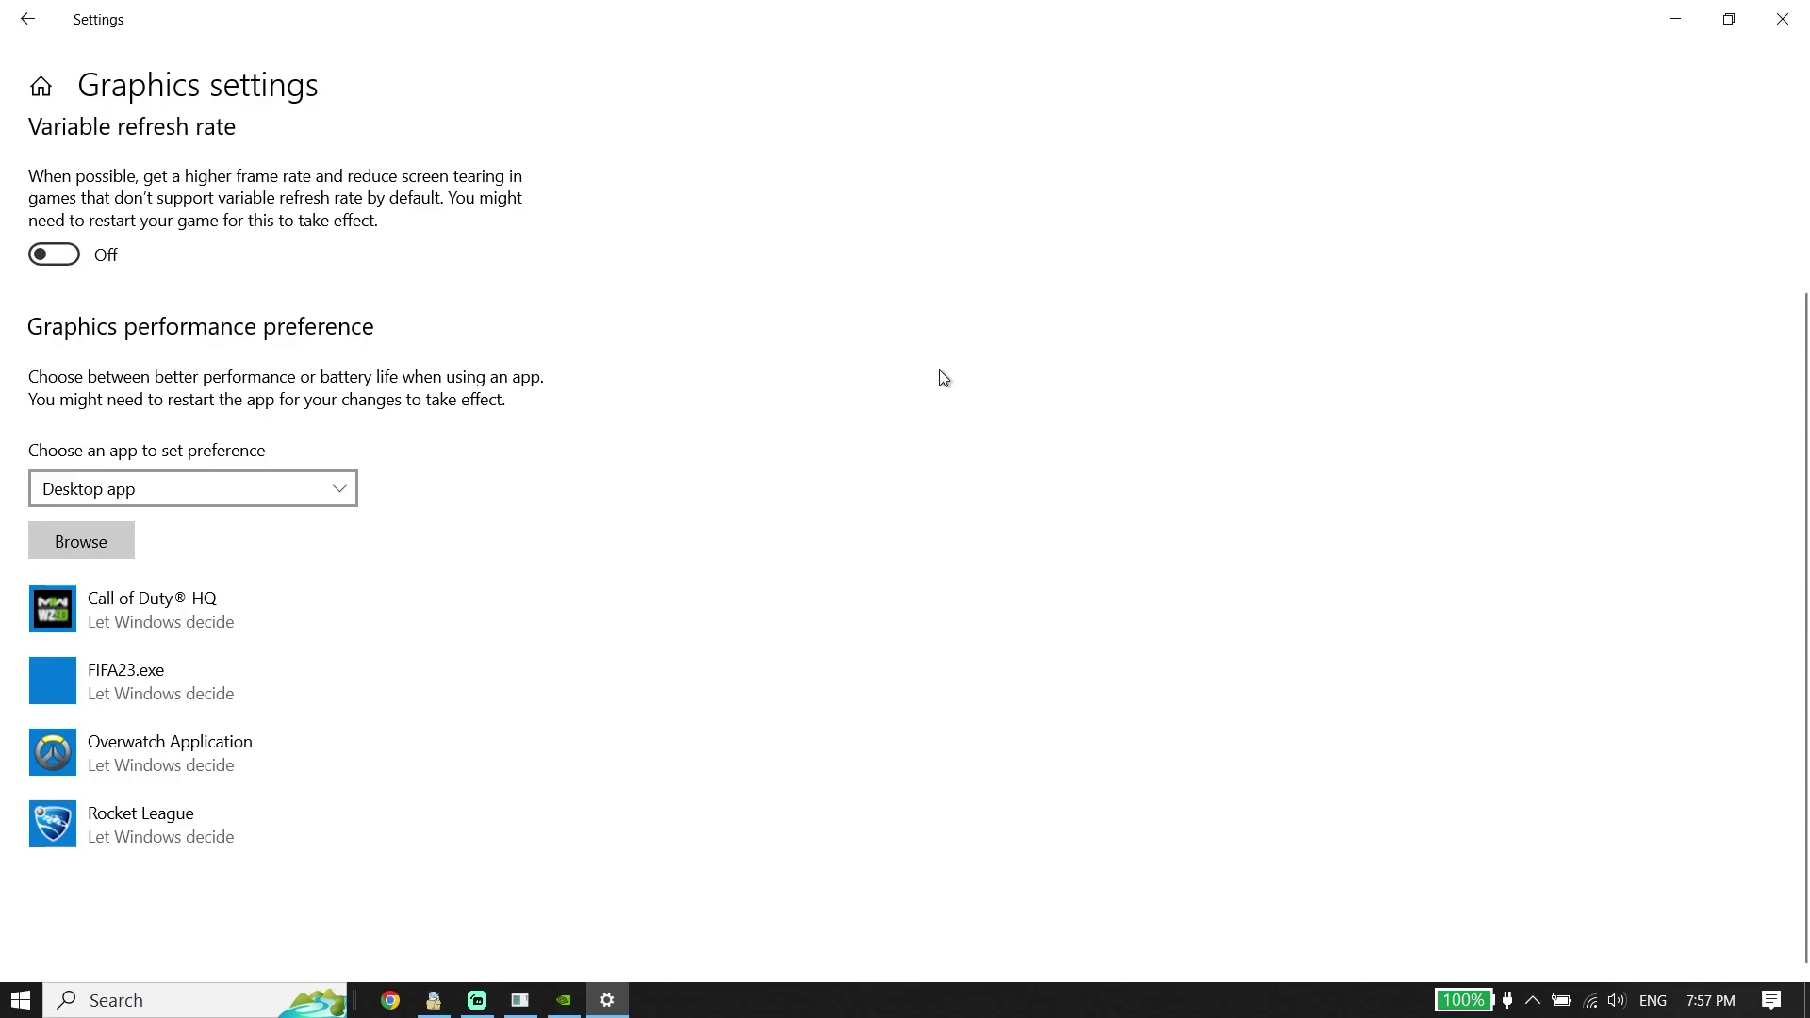
# Close Settings and the minimized GeForce Experience window.
pyautogui.click(1782, 19)
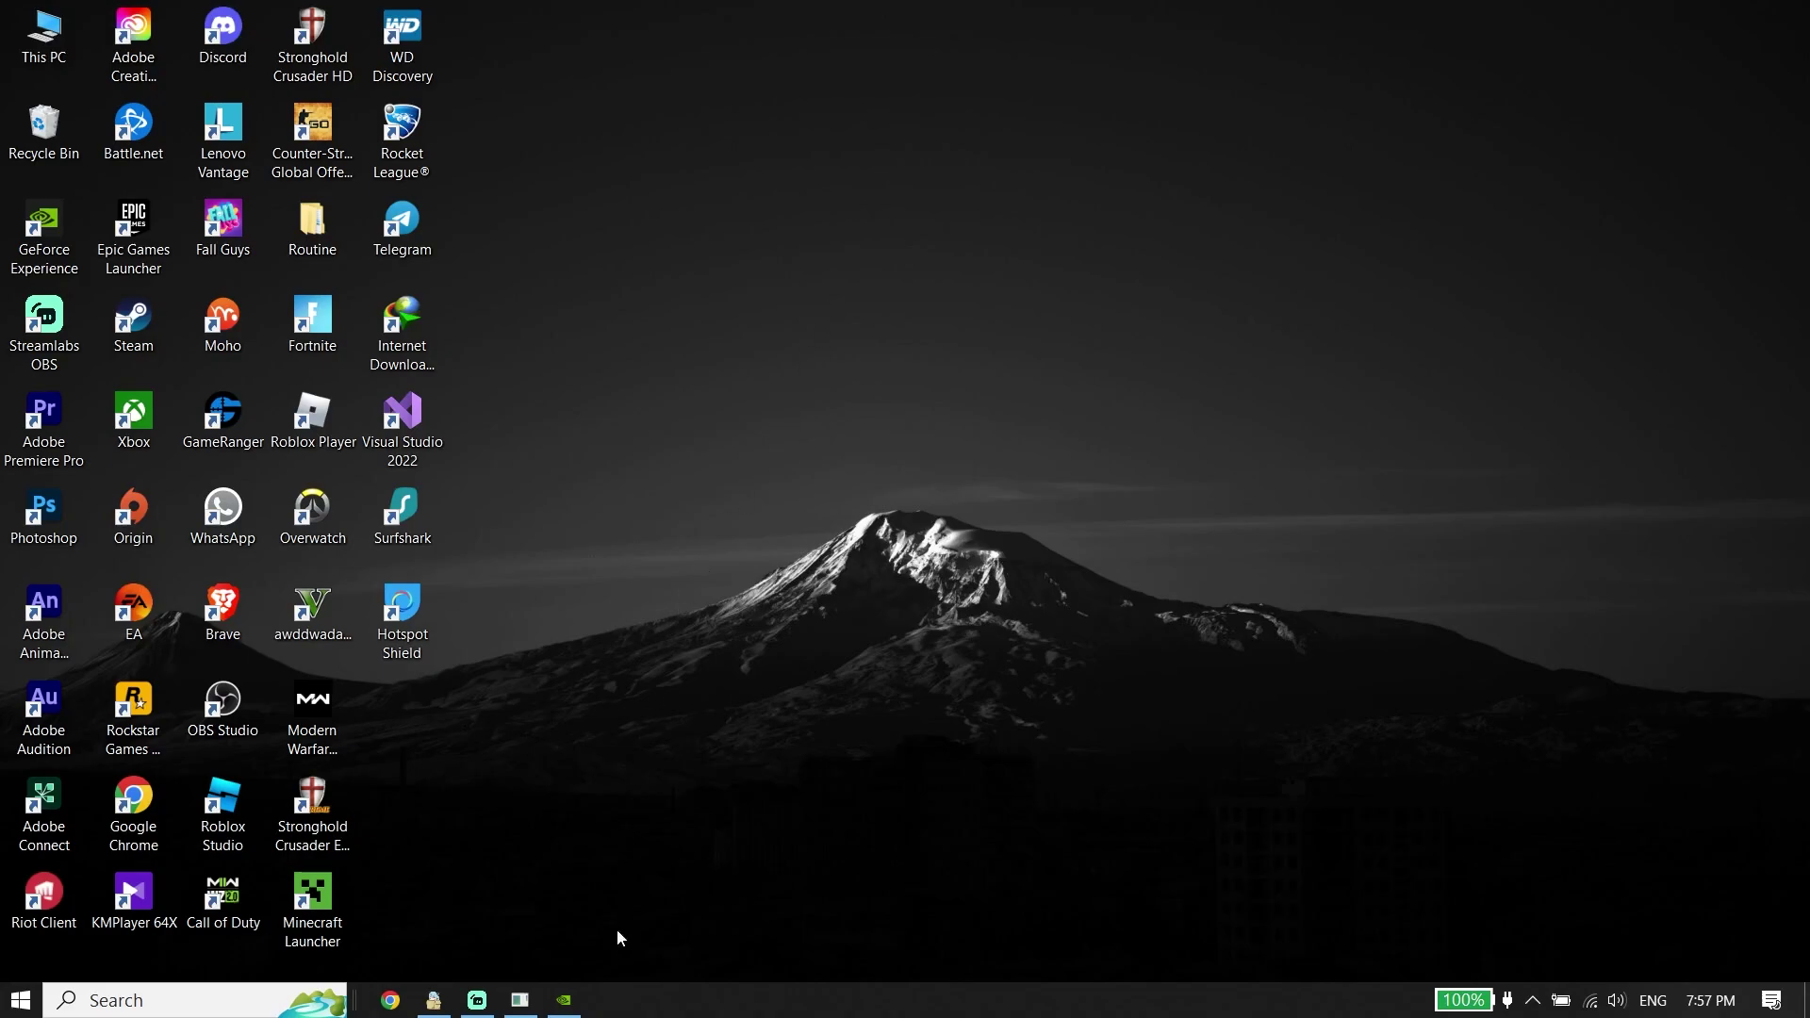
pyautogui.rightClick(566, 997)
pyautogui.click(535, 961)
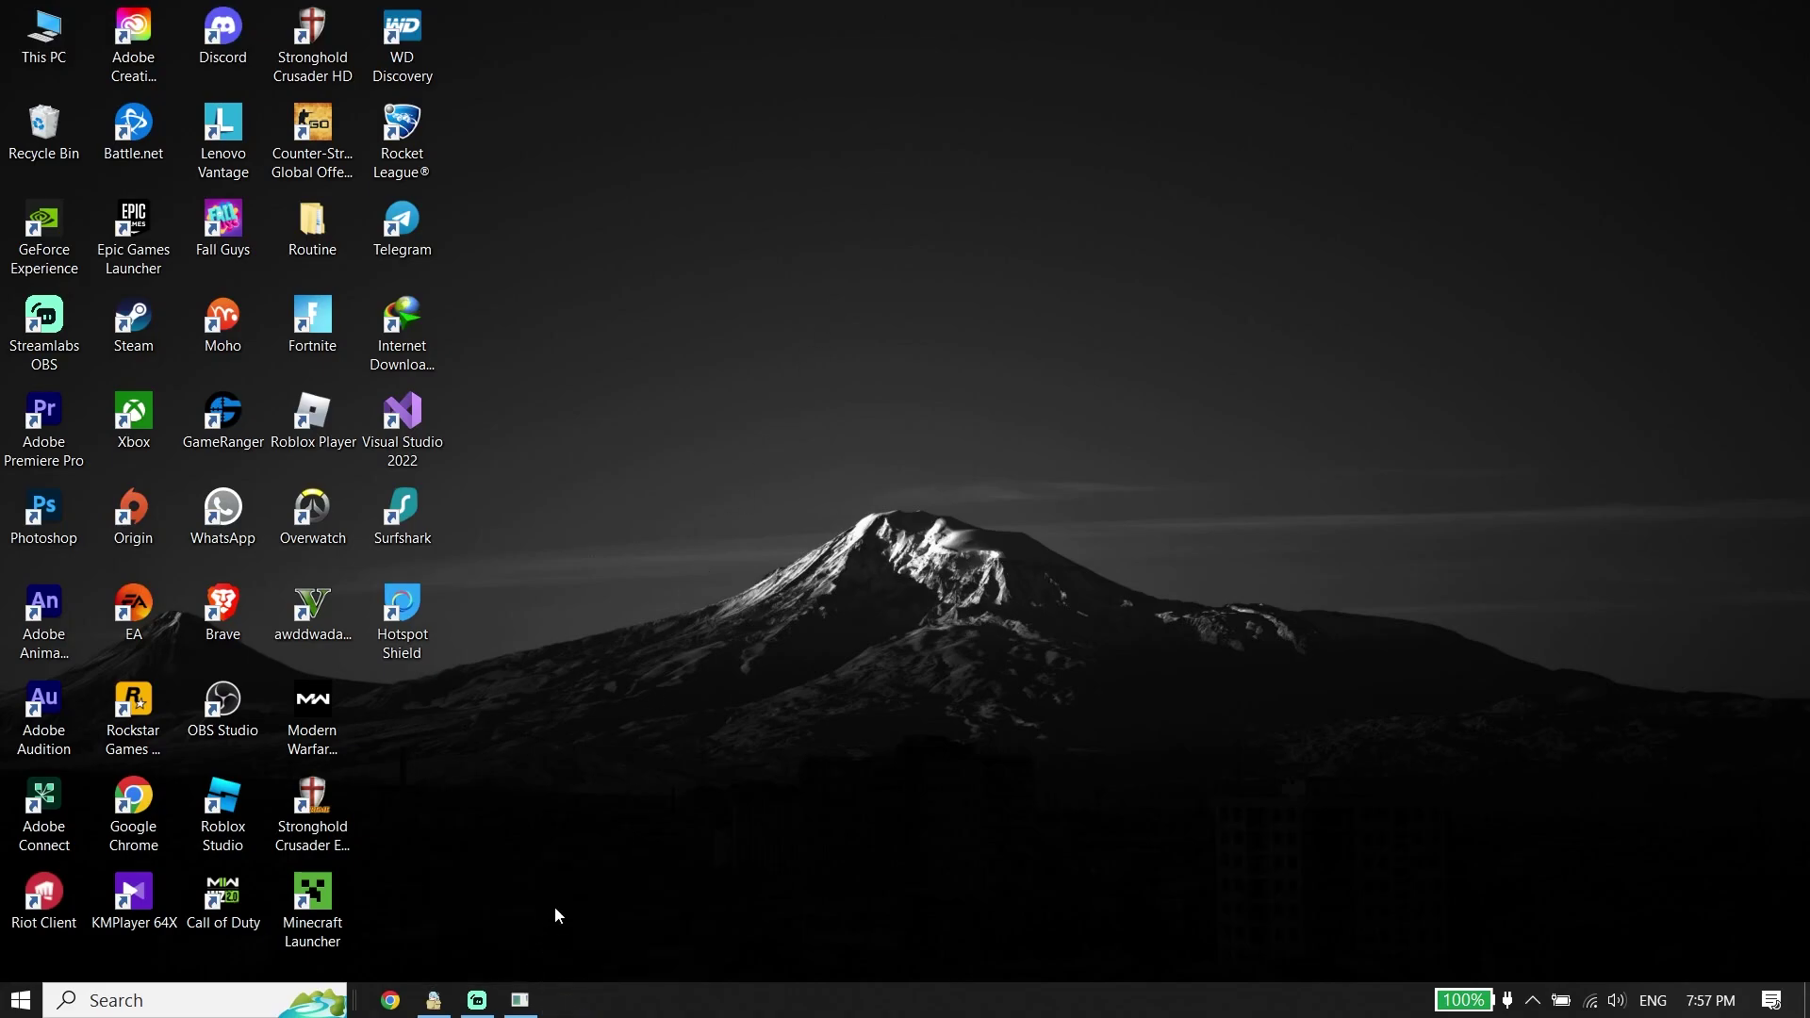